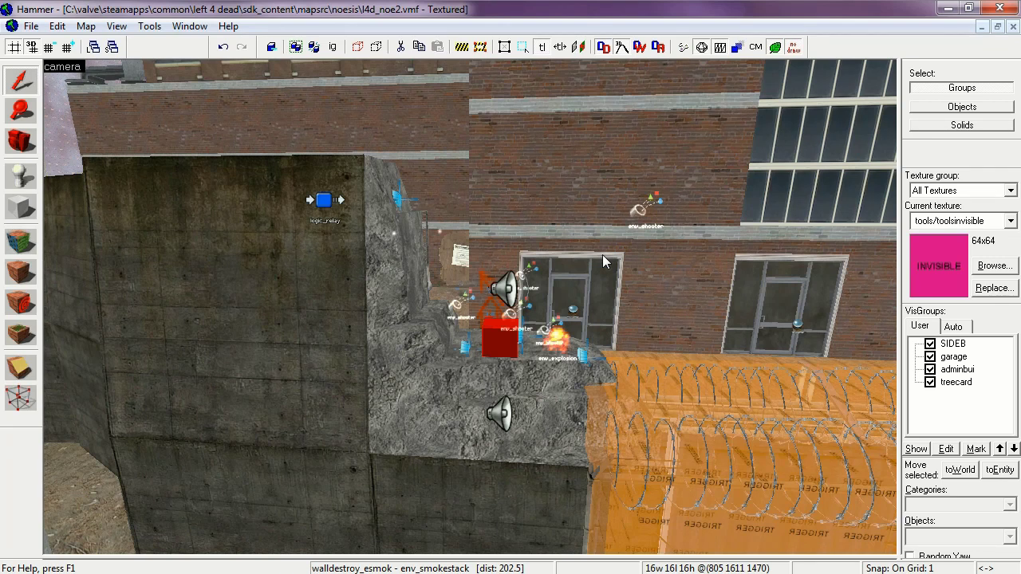
# Open the logic_relay above the concrete wall and examine the target and input of each of its undelayed OnTrigger outputs
pyautogui.doubleClick(335, 206)
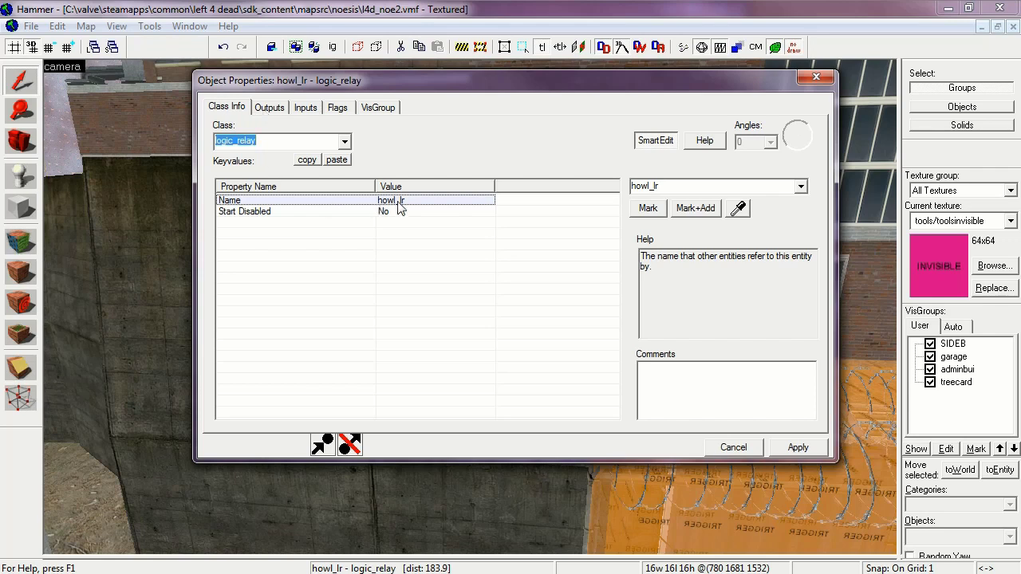
pyautogui.click(273, 108)
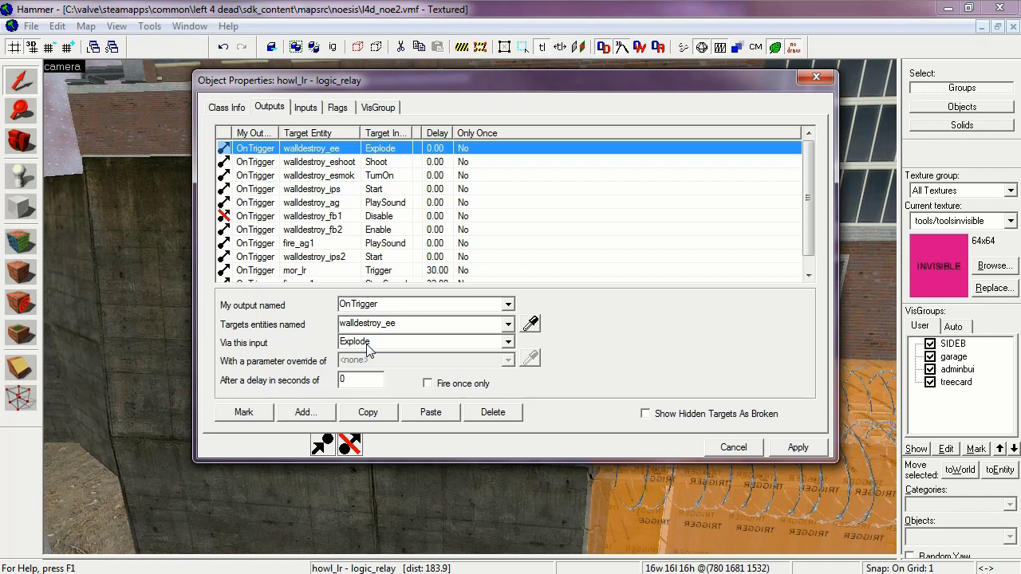
pyautogui.click(333, 163)
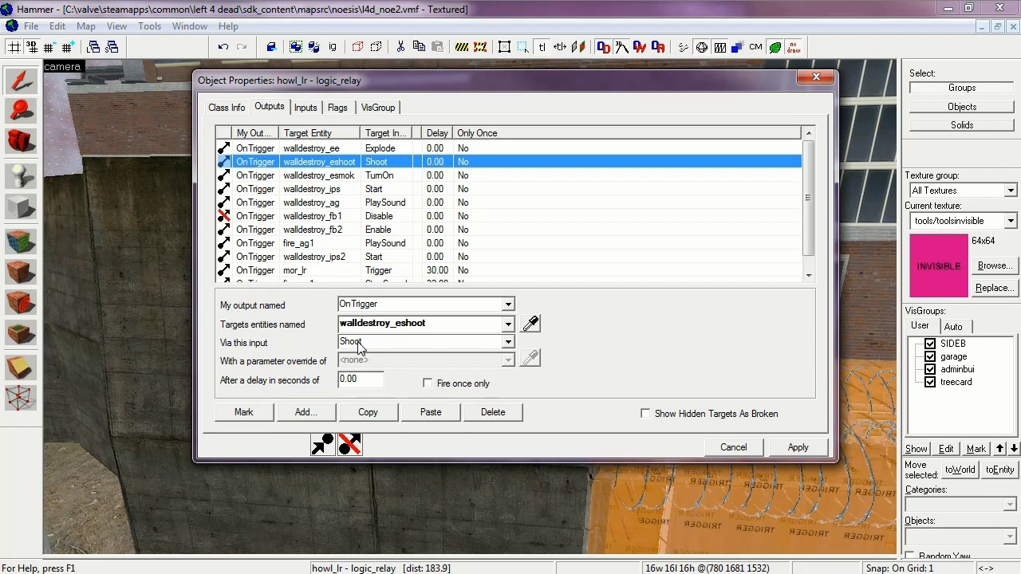
pyautogui.click(341, 176)
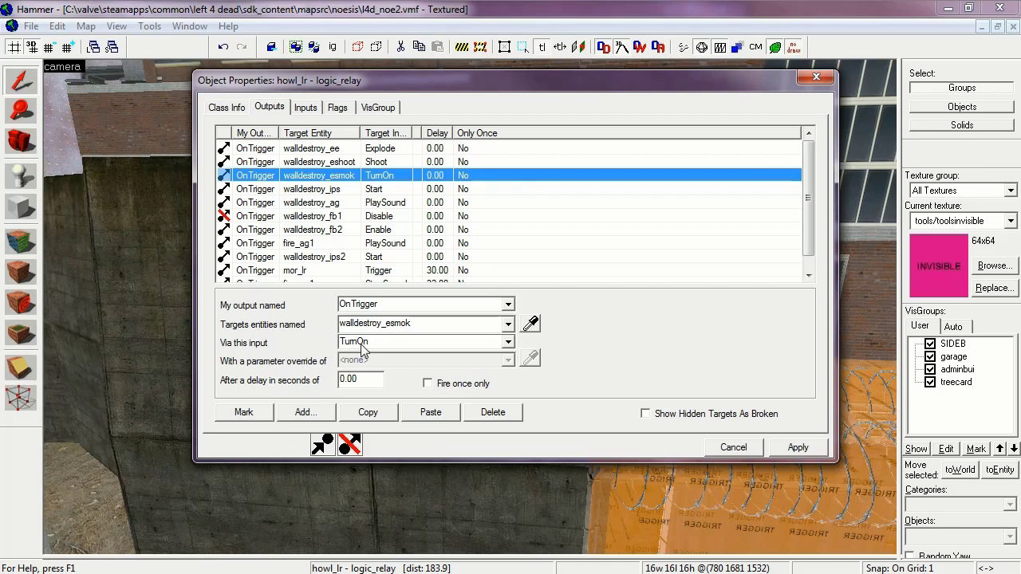
pyautogui.click(298, 191)
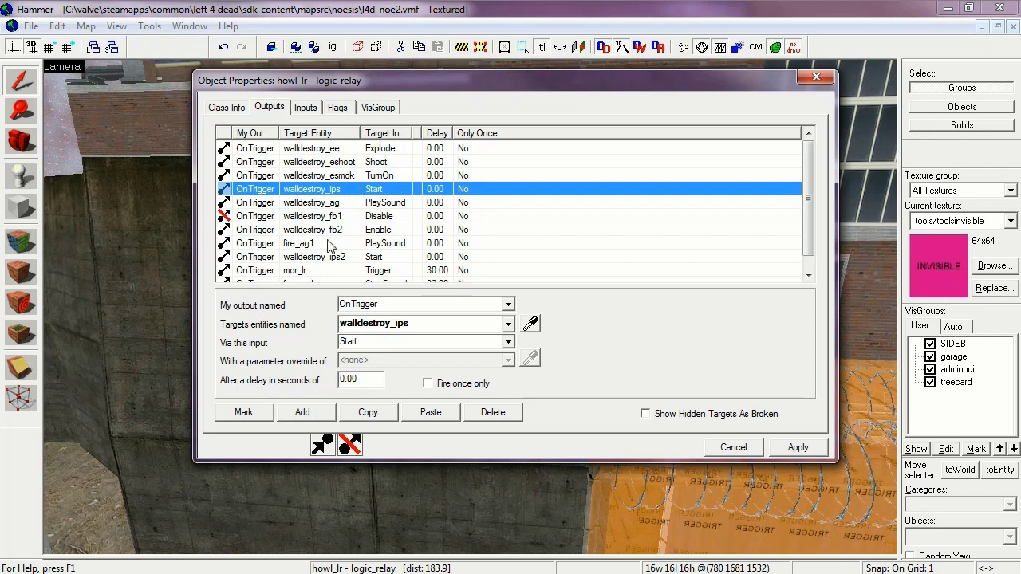
pyautogui.click(293, 203)
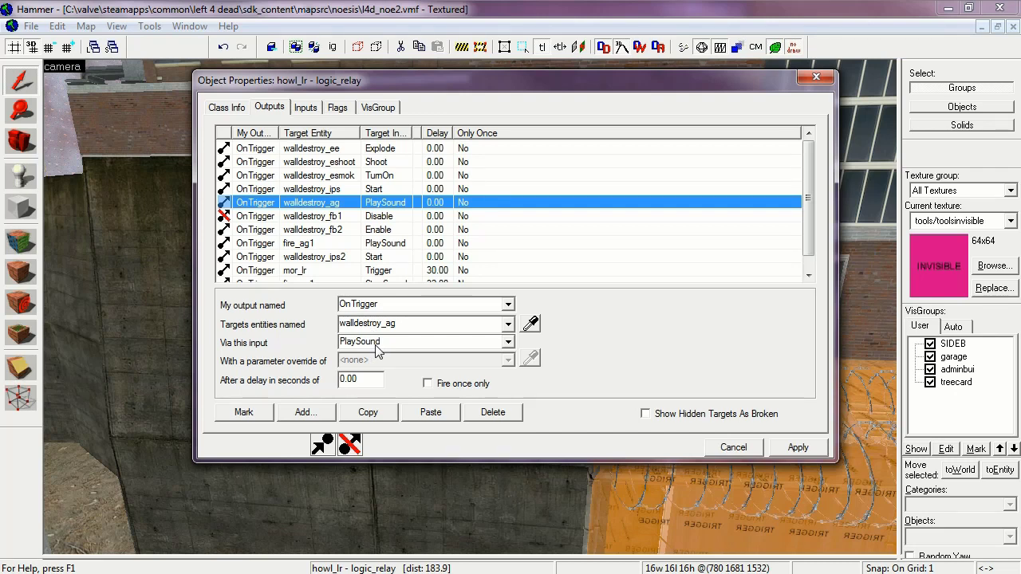
pyautogui.click(309, 217)
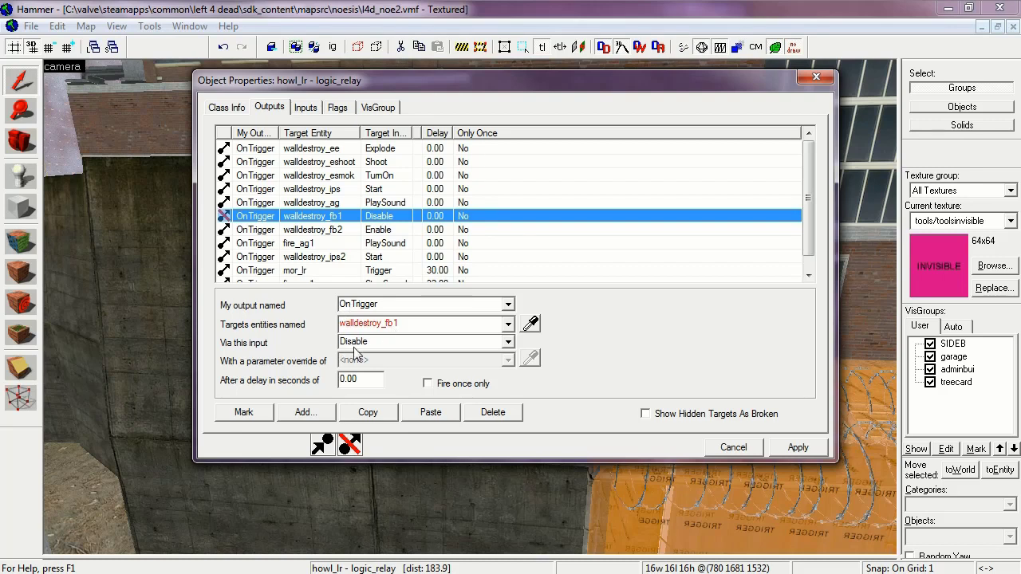
pyautogui.click(311, 232)
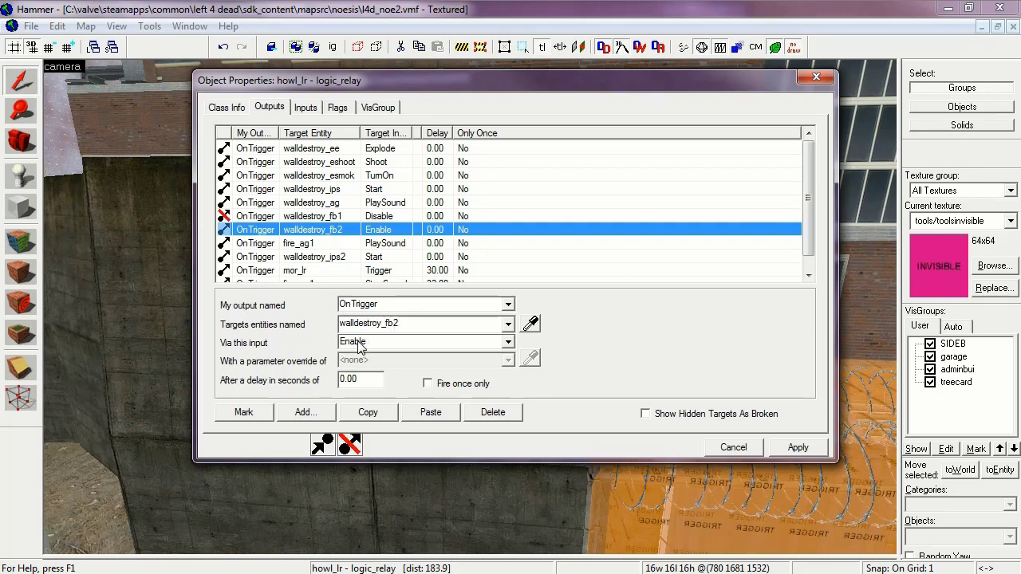
pyautogui.click(307, 245)
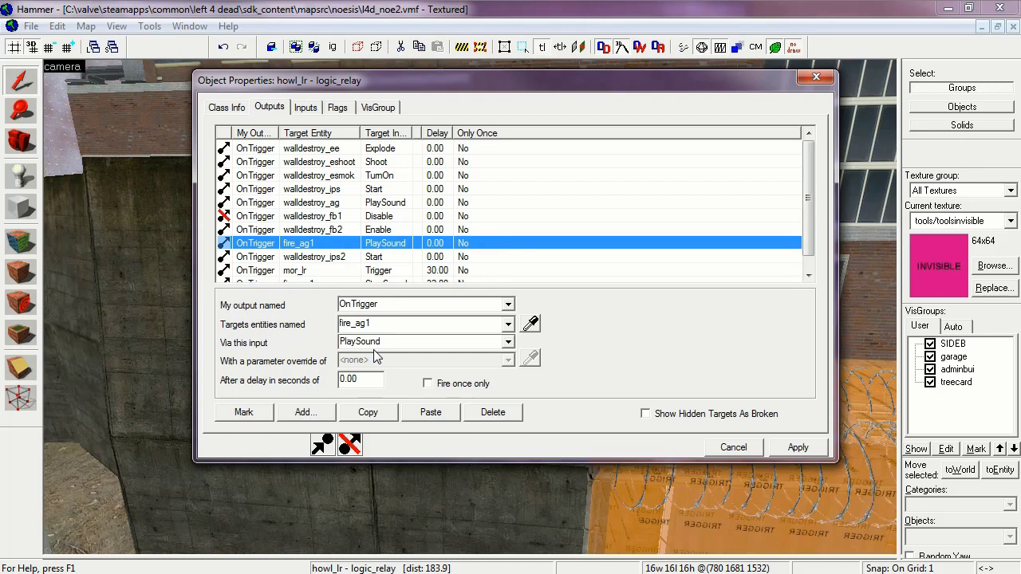
pyautogui.click(334, 259)
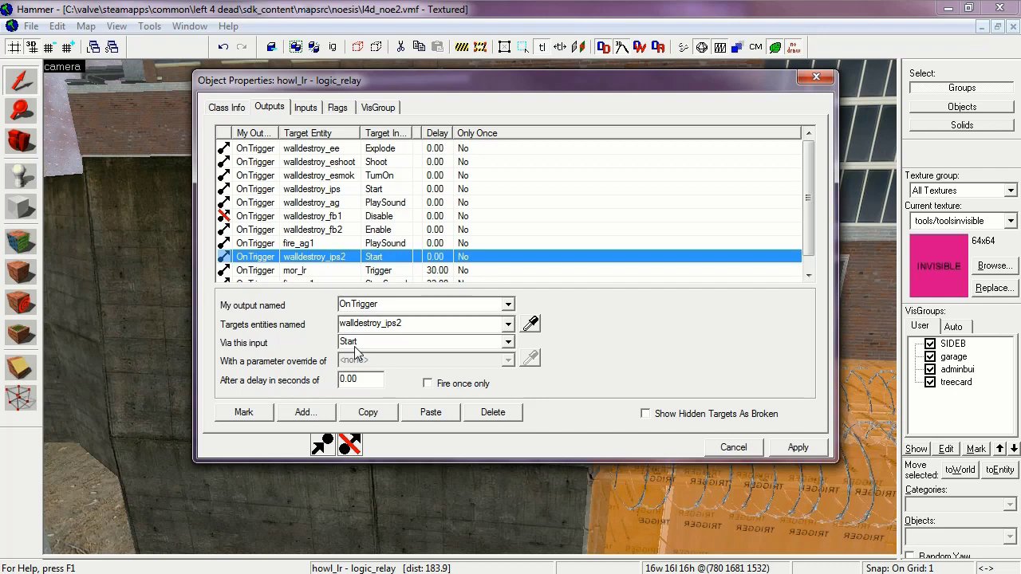
# Examine the relay's delayed outputs to mor_lr and fire_ag1, and close its properties
pyautogui.click(301, 272)
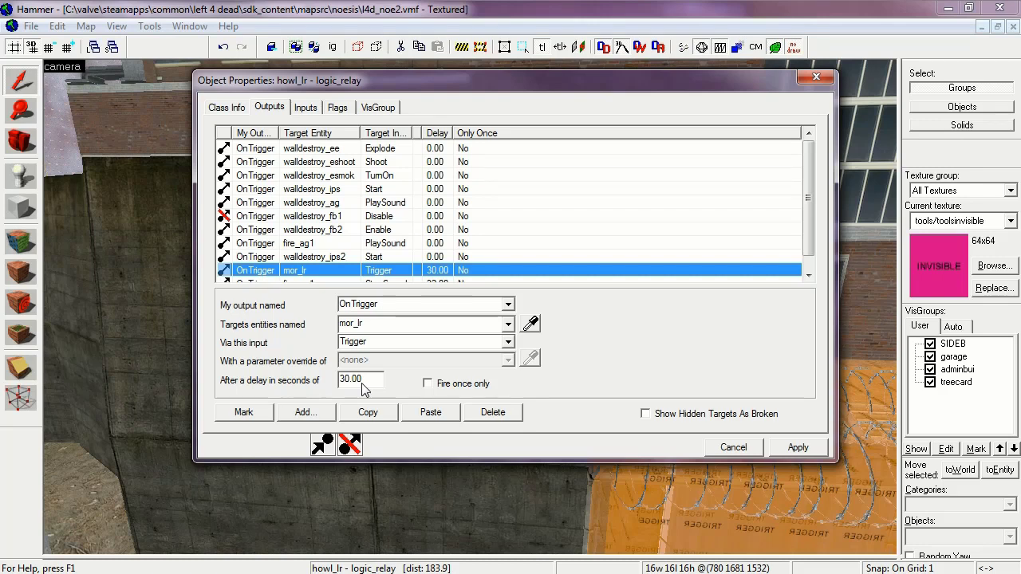
pyautogui.scroll(-1, 810, 200)
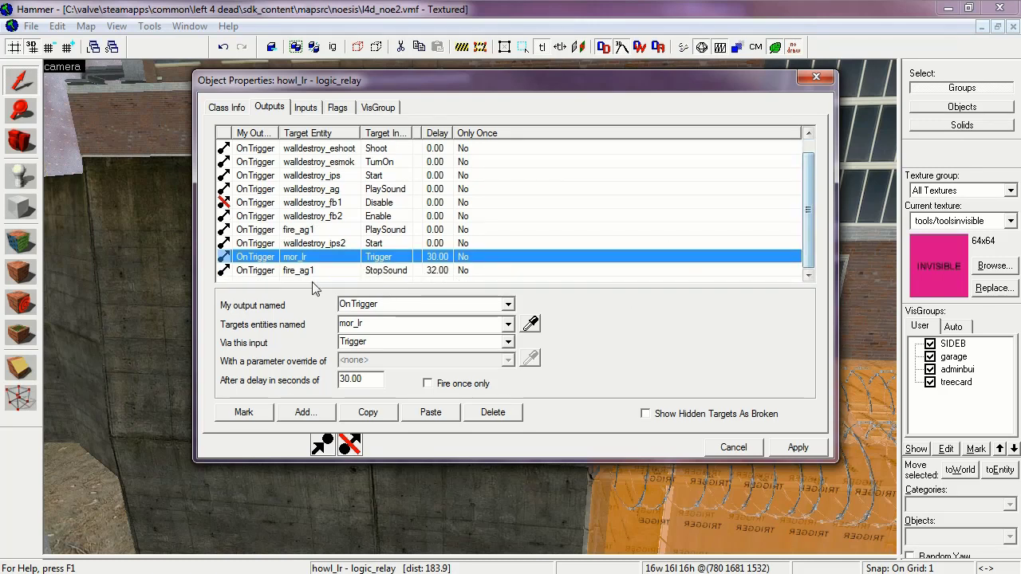
pyautogui.click(295, 270)
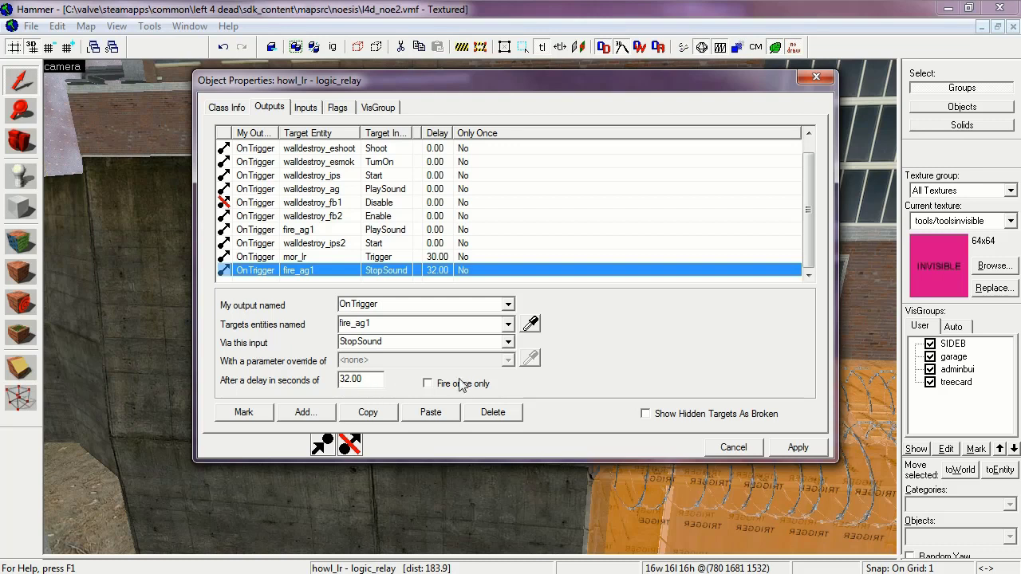
pyautogui.click(818, 76)
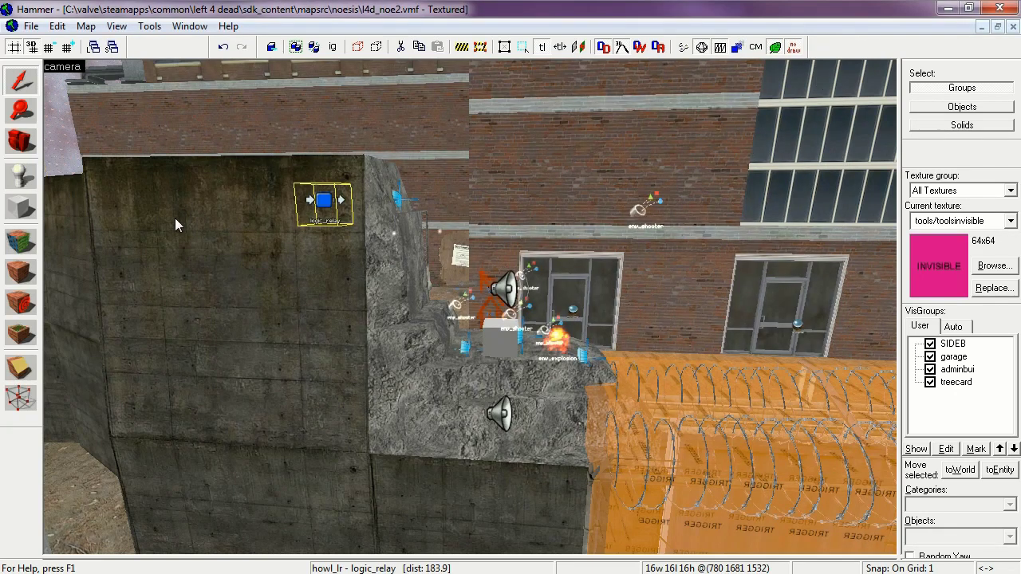
# Open the properties of the concertina wire prop_dynamic along the fence top and preview its world model in the Model Browser
pyautogui.press('z')
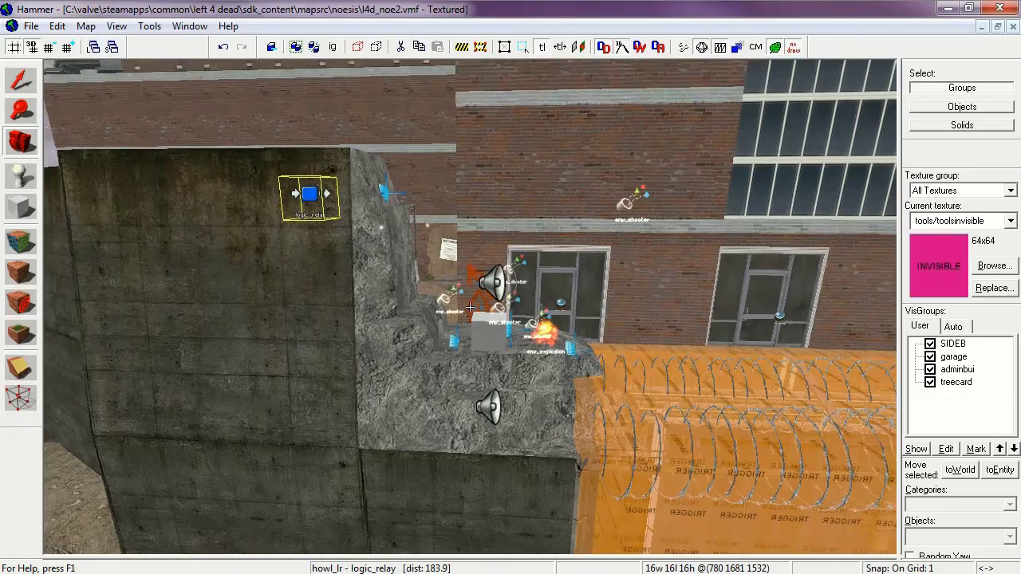
pyautogui.press('w')
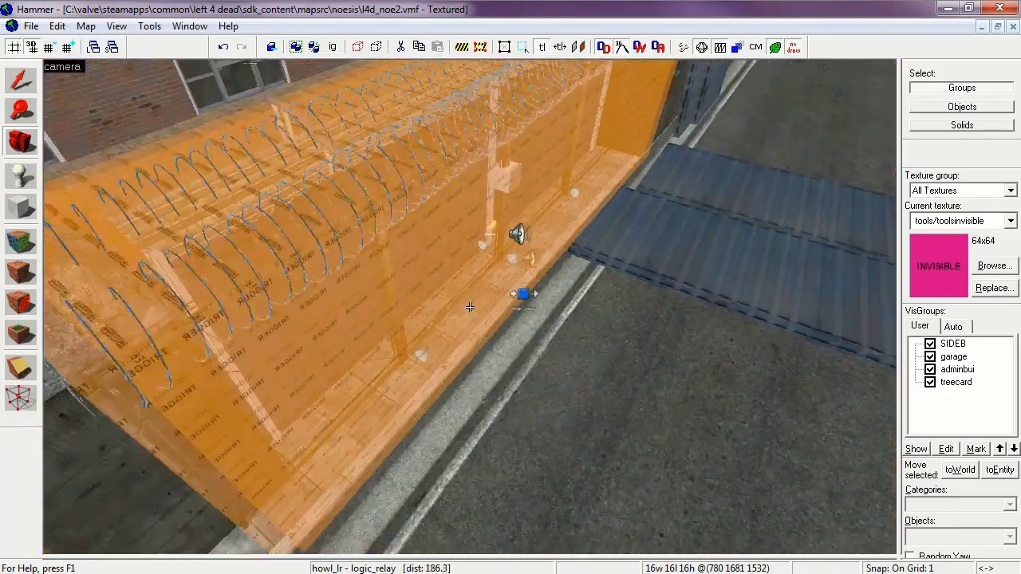
pyautogui.press('s')
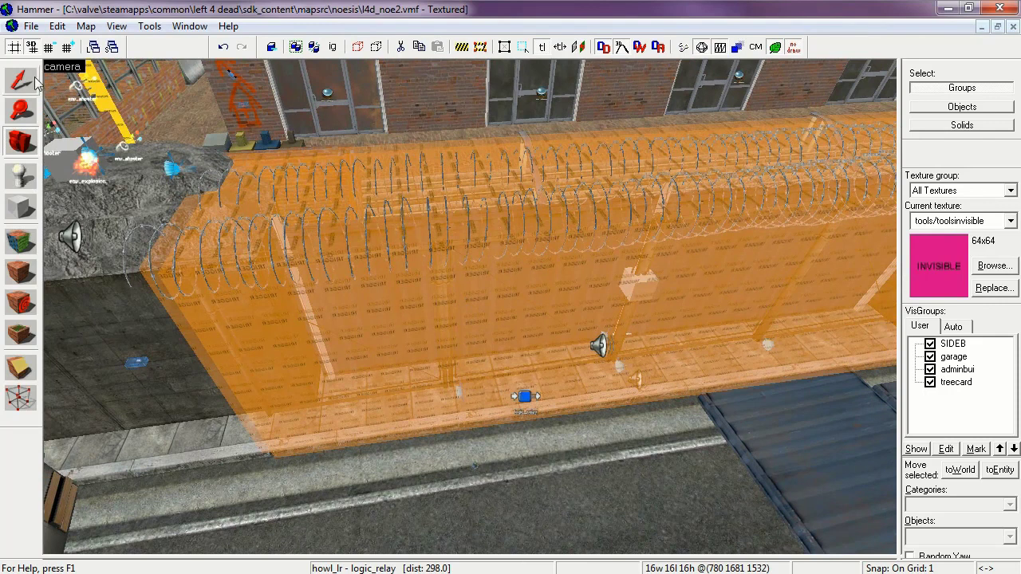
pyautogui.hotkey('shift', 's')
pyautogui.click(250, 234)
pyautogui.moveTo(265, 195)
pyautogui.mouseDown()
pyautogui.moveTo(268, 177)
pyautogui.moveTo(271, 214)
pyautogui.mouseUp()
pyautogui.hotkey('ctrl', 'z')
pyautogui.hotkey('alt', 'Return')
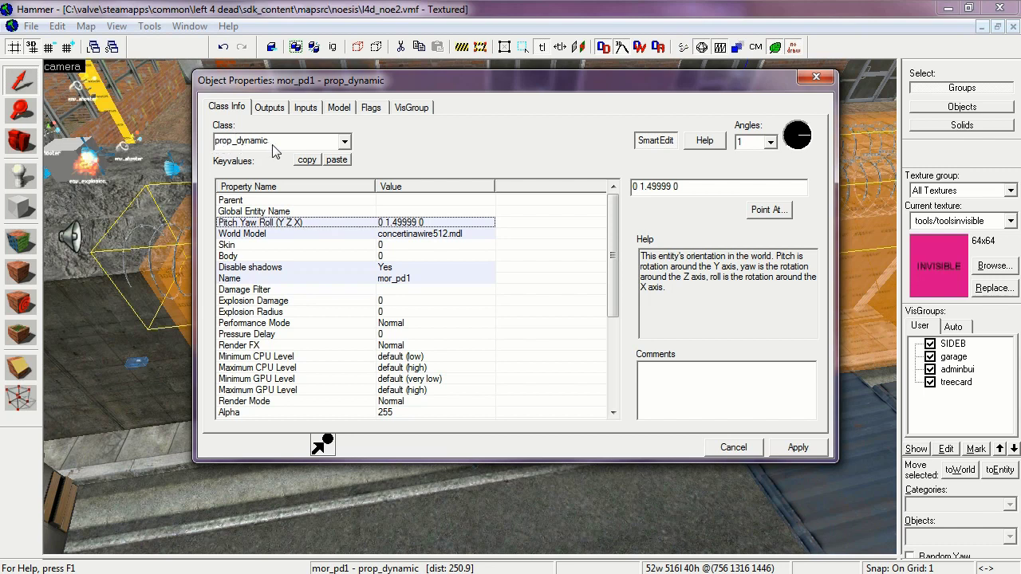
pyautogui.click(249, 234)
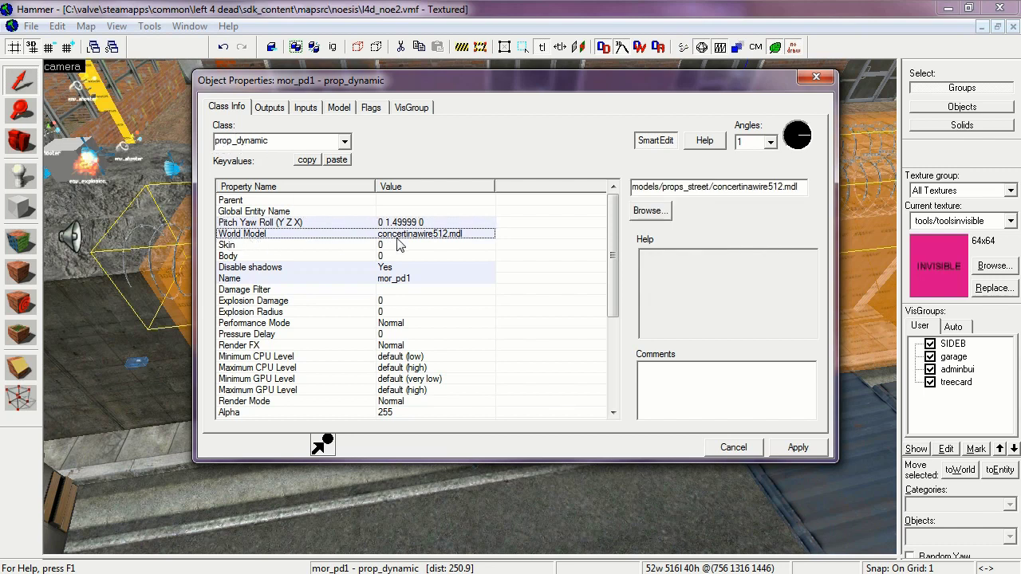
pyautogui.click(650, 211)
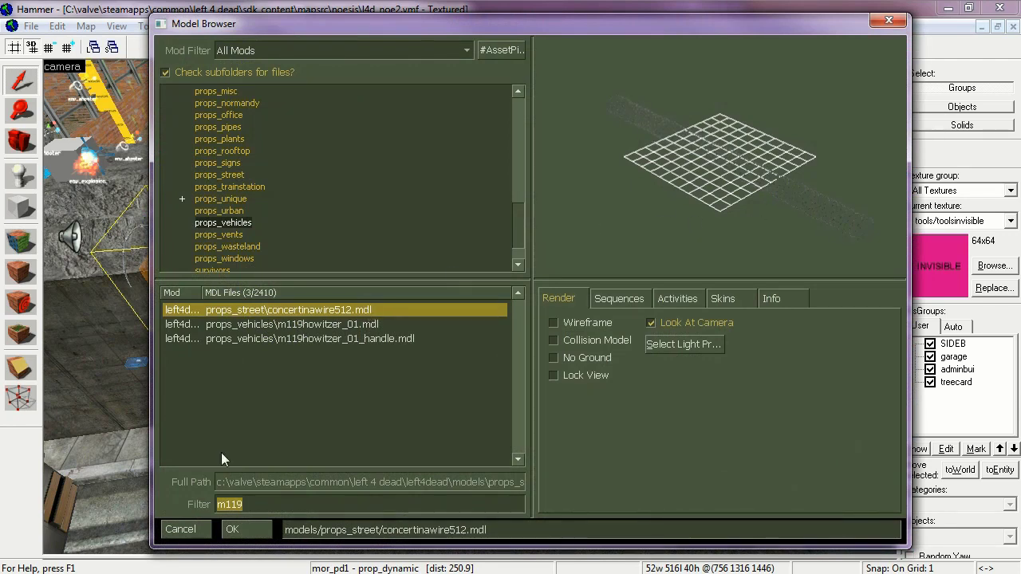
pyautogui.click(181, 530)
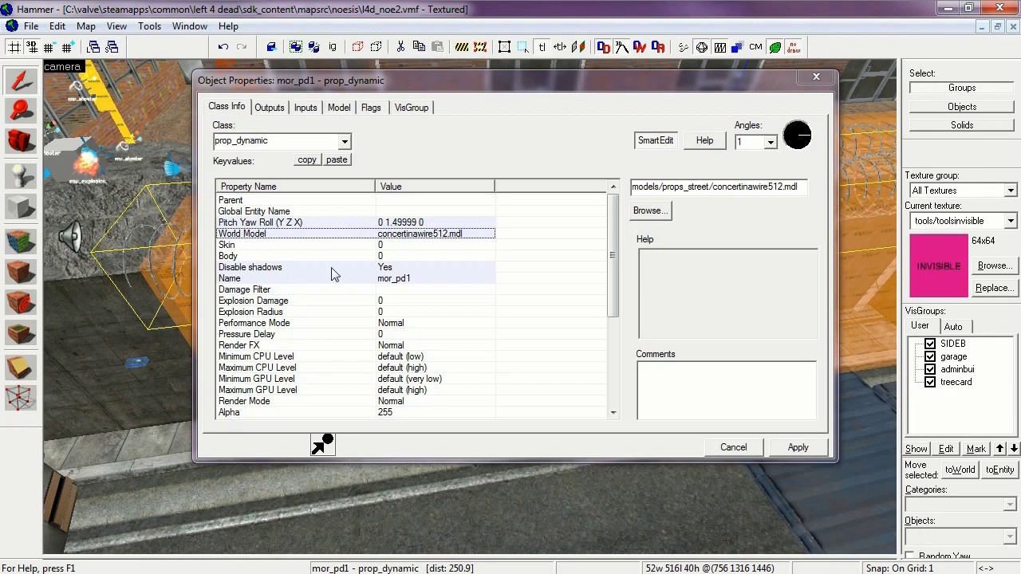
# Check the wire prop's Disable shadows and Name keyvalues, and close its properties
pyautogui.click(305, 269)
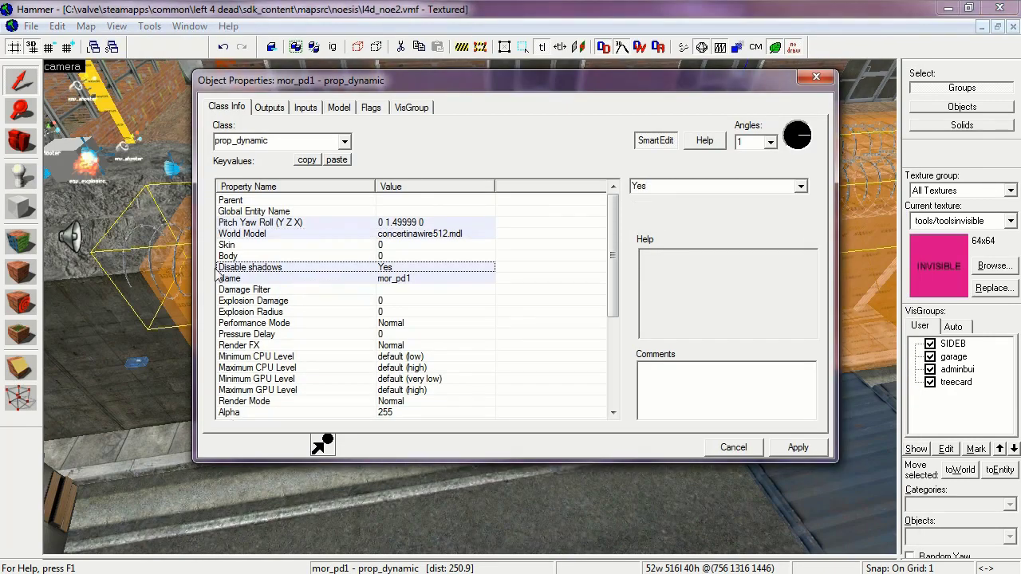
pyautogui.click(304, 279)
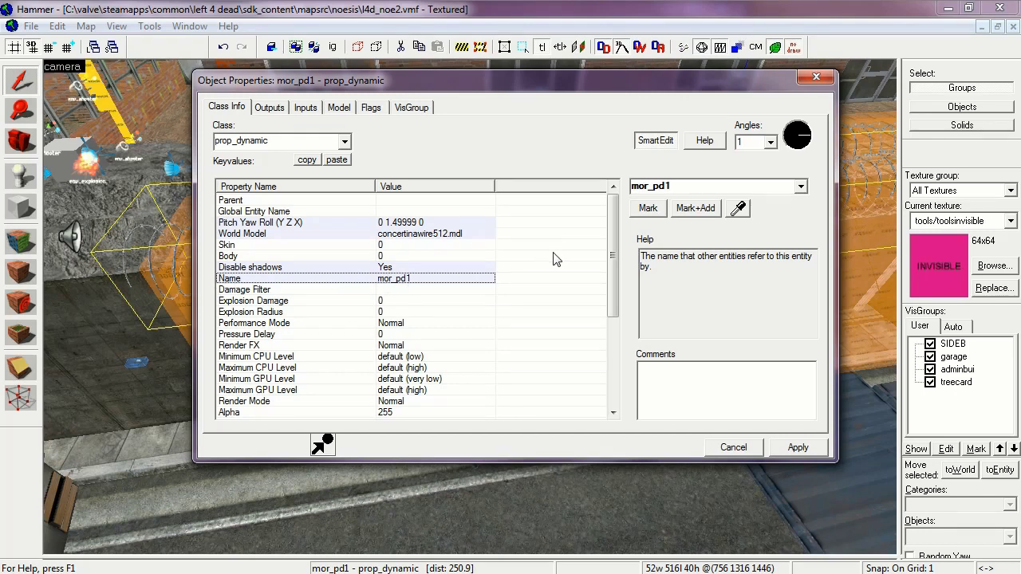
pyautogui.click(820, 81)
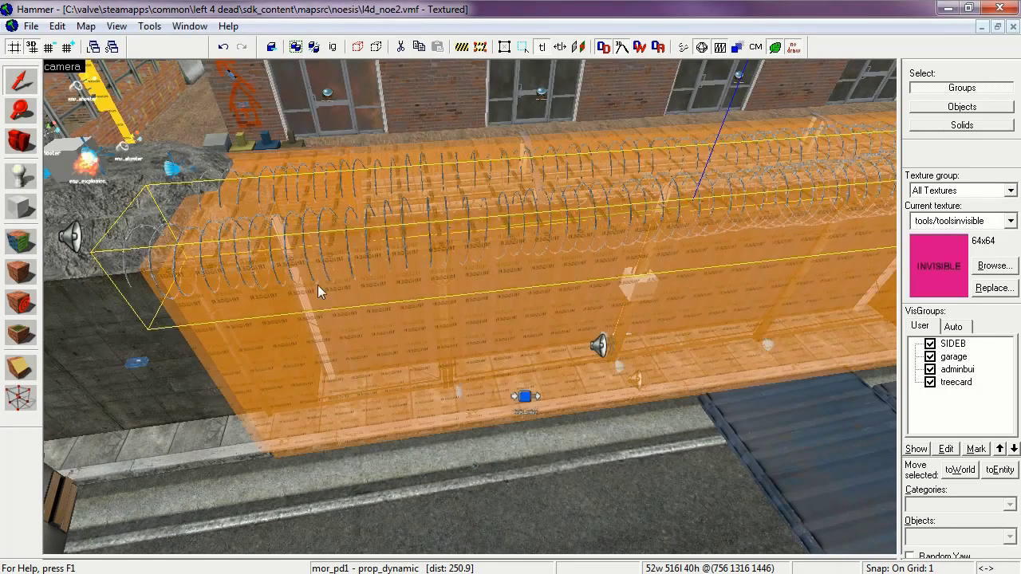
# Open the properties of the prop_physics_override fence beneath the wire and preview its world model in the Model Browser
pyautogui.click(21, 141)
pyautogui.scroll(6, 470, 307)
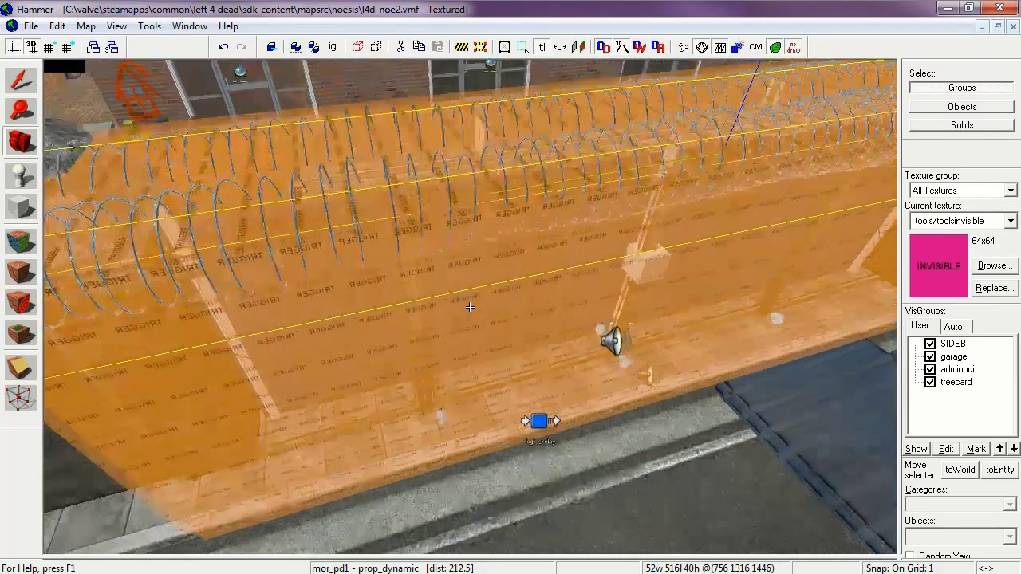
pyautogui.scroll(6, 470, 307)
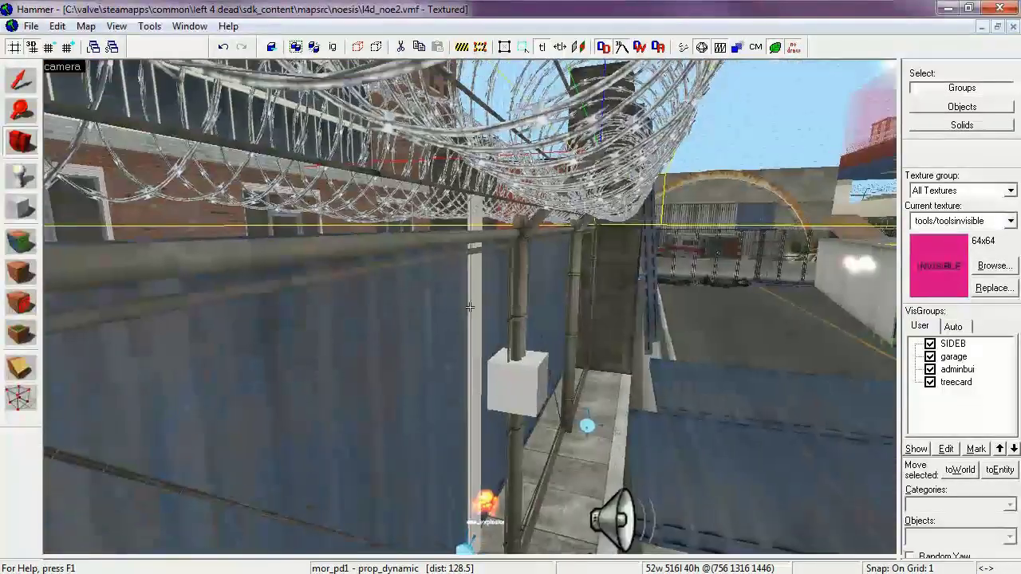
pyautogui.press('Left')
pyautogui.press('Left')
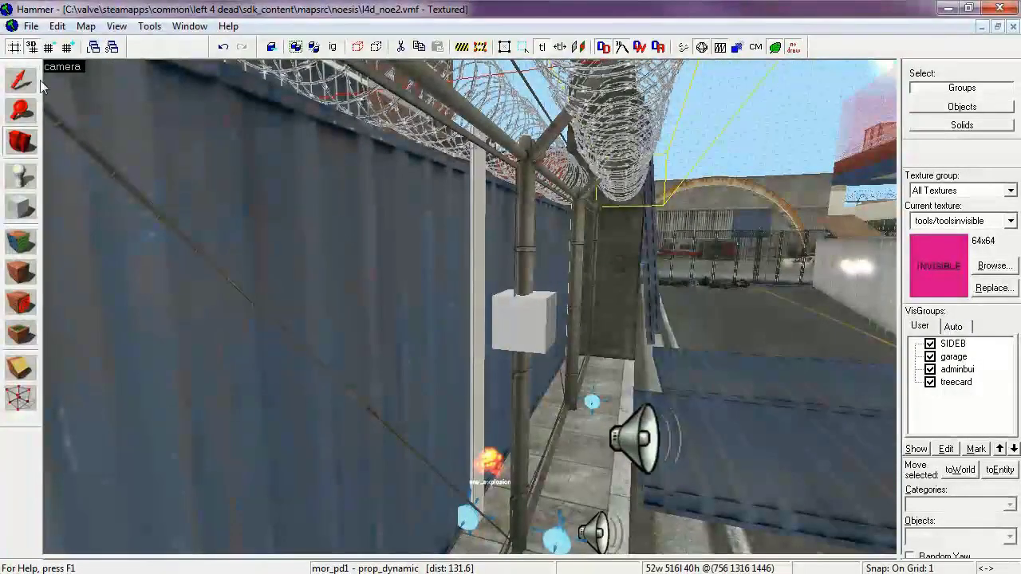
pyautogui.click(13, 85)
pyautogui.click(523, 153)
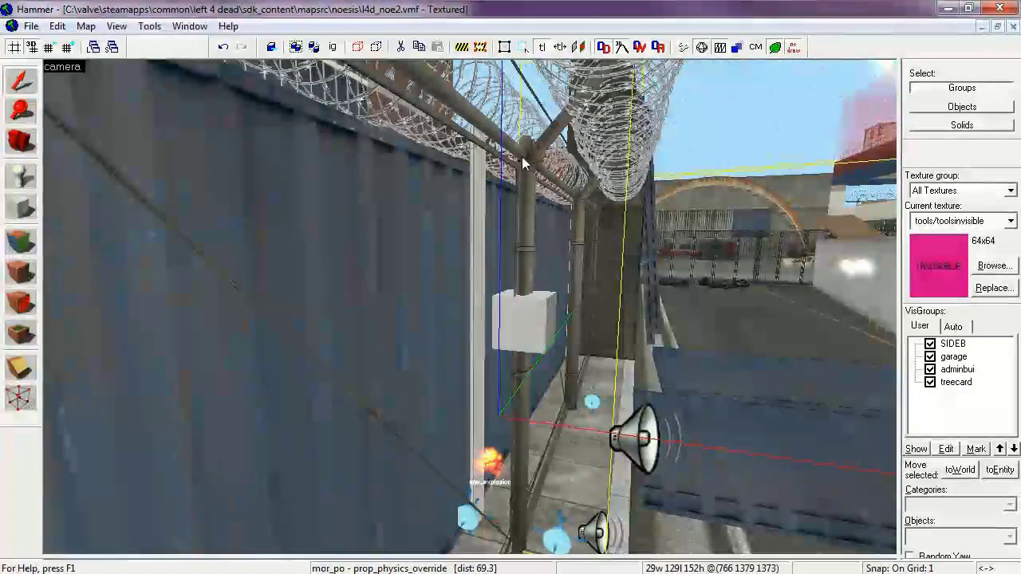
pyautogui.hotkey('alt', 'Return')
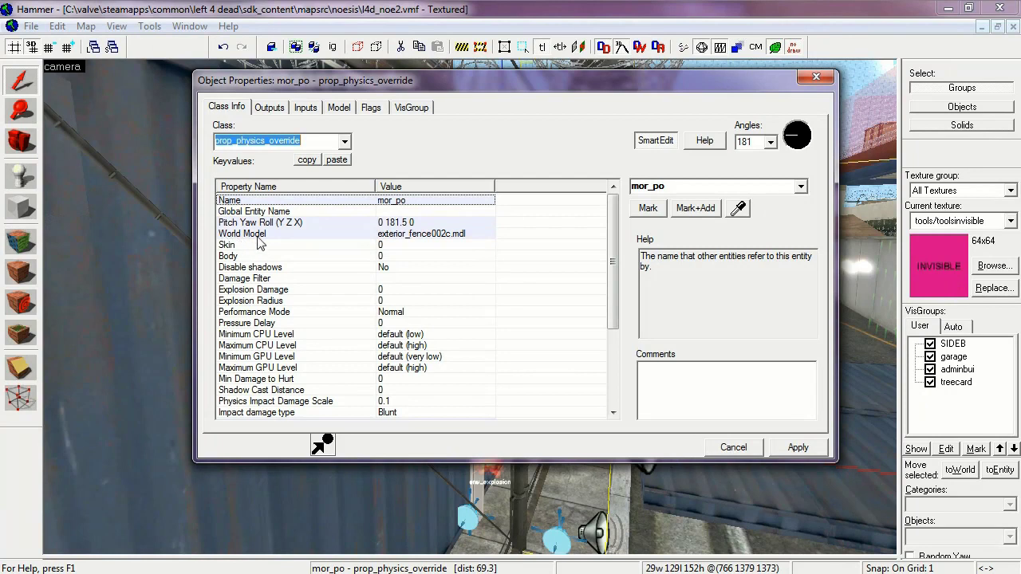
pyautogui.doubleClick(425, 232)
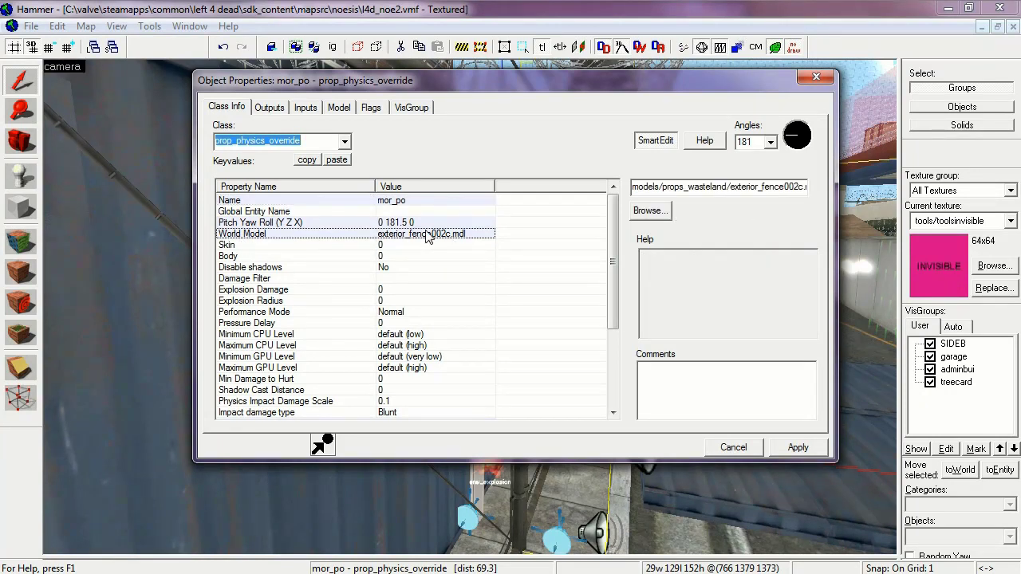
pyautogui.moveTo(694, 132)
pyautogui.mouseDown()
pyautogui.moveTo(726, 204)
pyautogui.moveTo(732, 252)
pyautogui.moveTo(691, 137)
pyautogui.mouseUp()
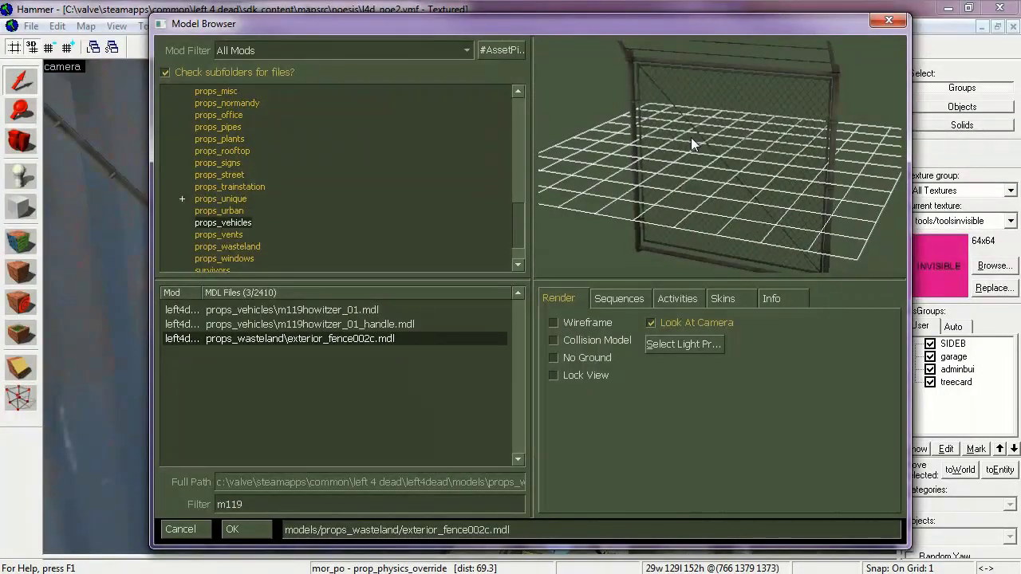
pyautogui.click(887, 20)
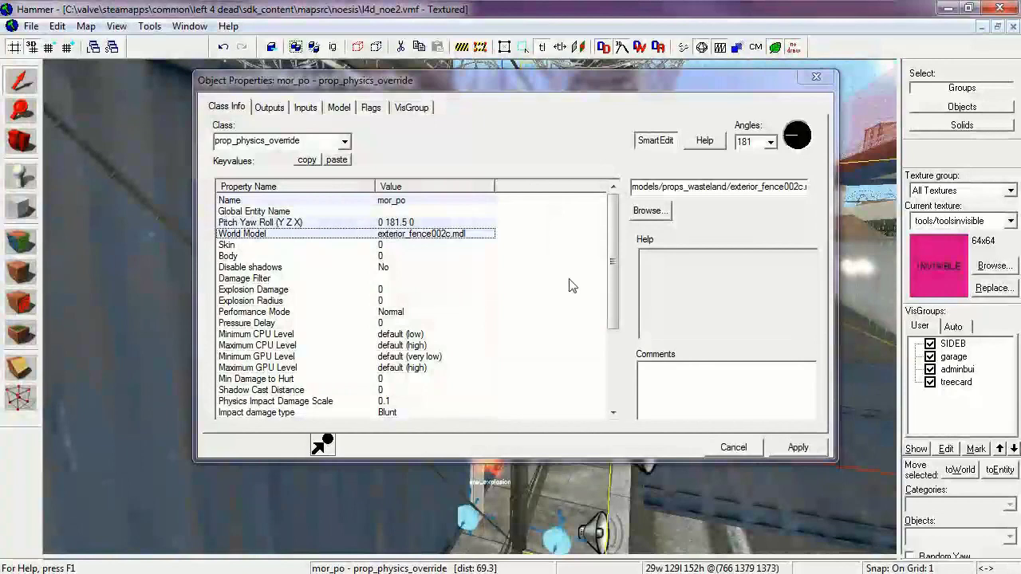
# Review the fence prop's remaining keyvalues and its spawn flags
pyautogui.moveTo(615, 269); pyautogui.dragTo(615, 345)
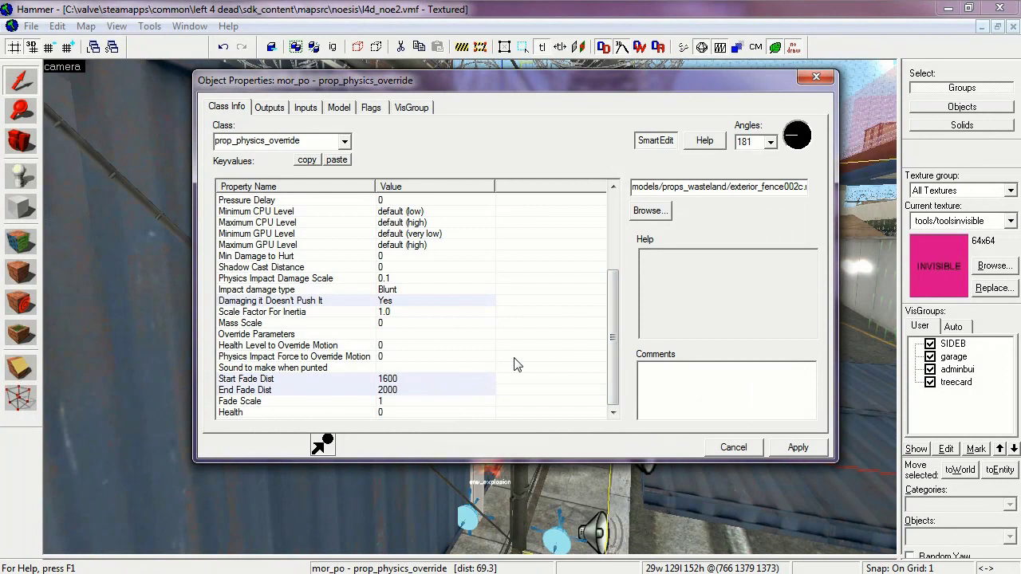
pyautogui.moveTo(615, 340); pyautogui.dragTo(621, 273)
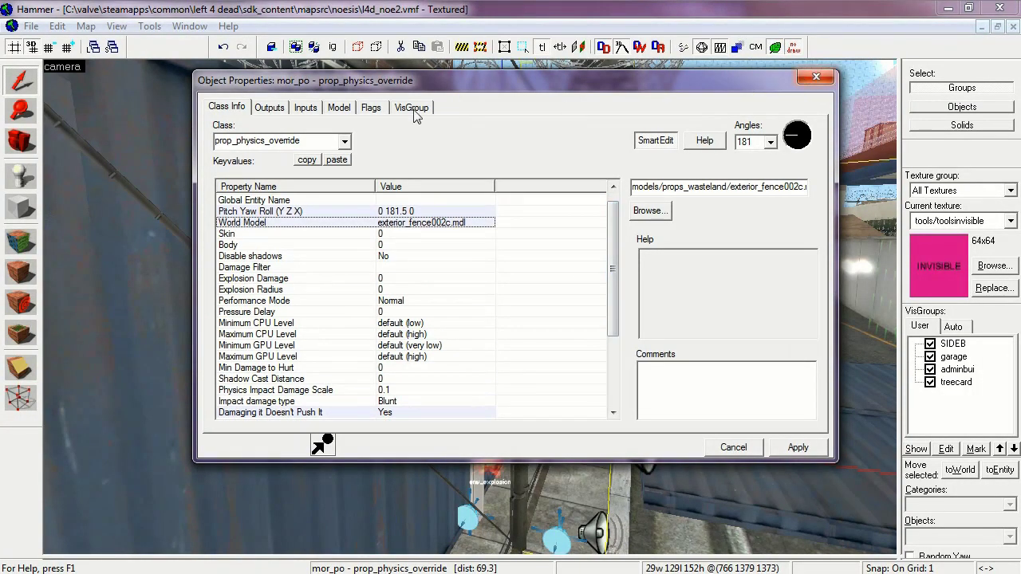
pyautogui.click(371, 108)
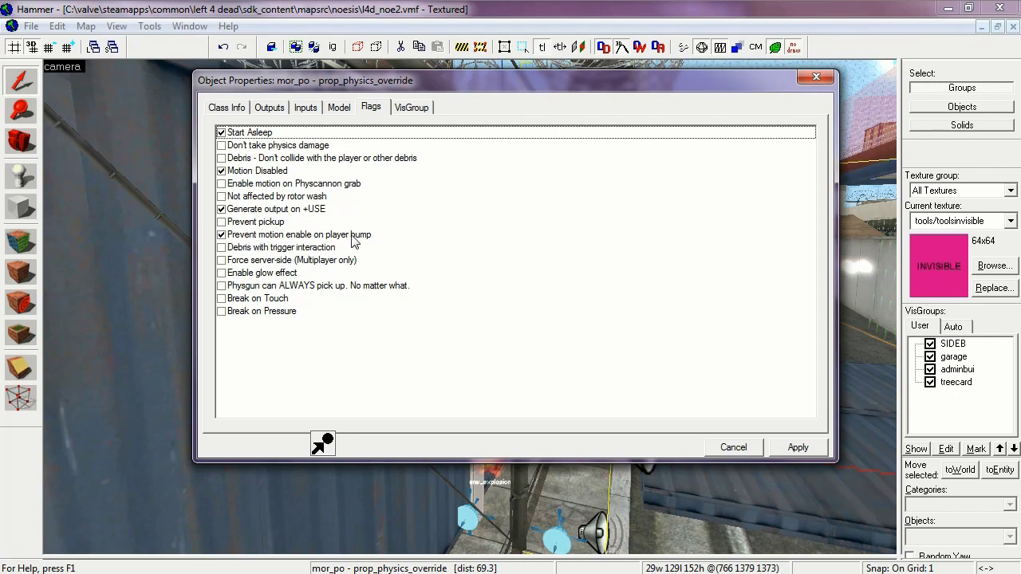
# Close the fence prop's properties and open those of the func_nav_blocker brush enclosing the fence
pyautogui.click(809, 79)
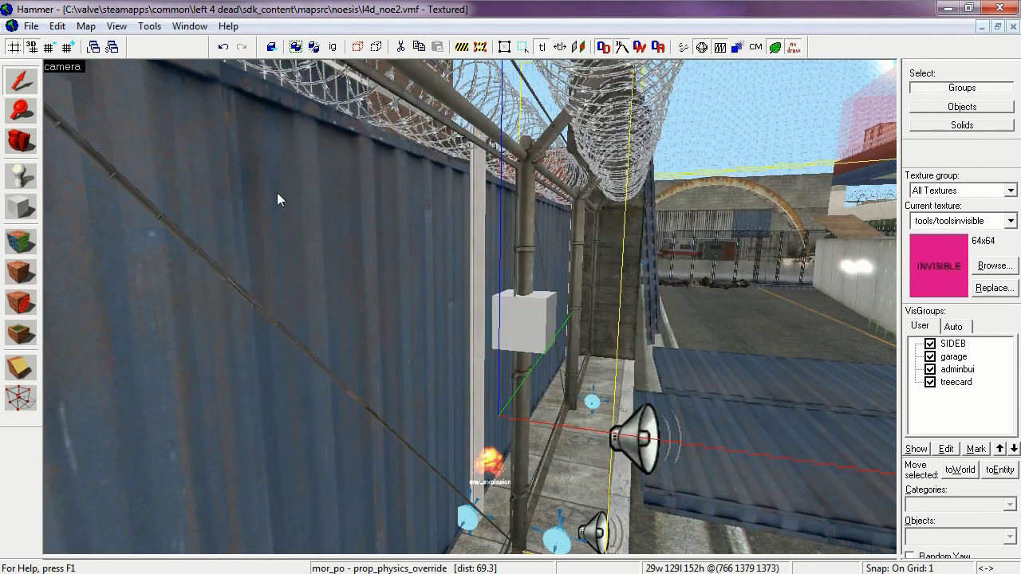
pyautogui.click(21, 141)
pyautogui.scroll(5, 469, 307)
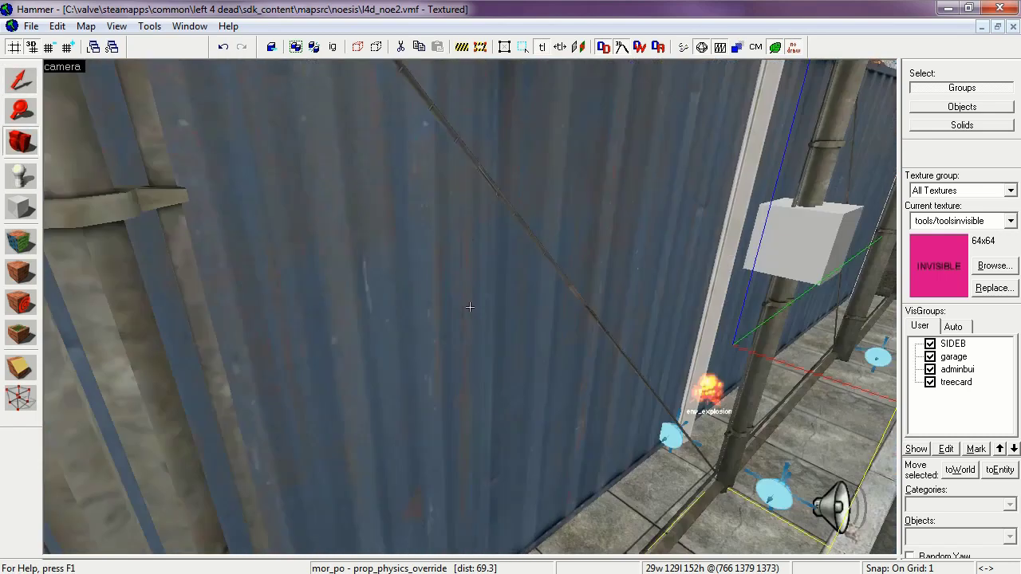
pyautogui.scroll(-8, 470, 307)
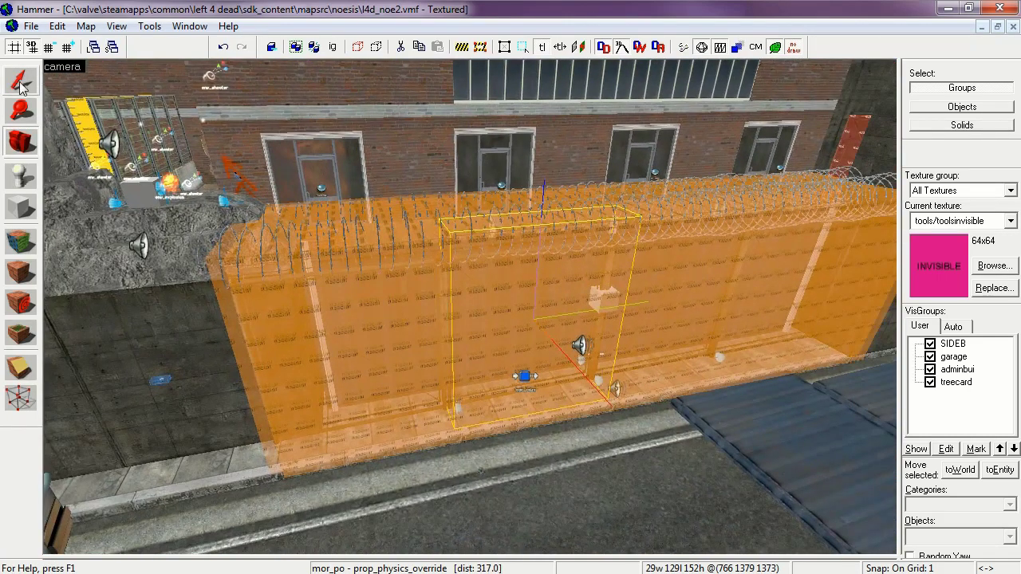
pyautogui.click(20, 81)
pyautogui.click(215, 286)
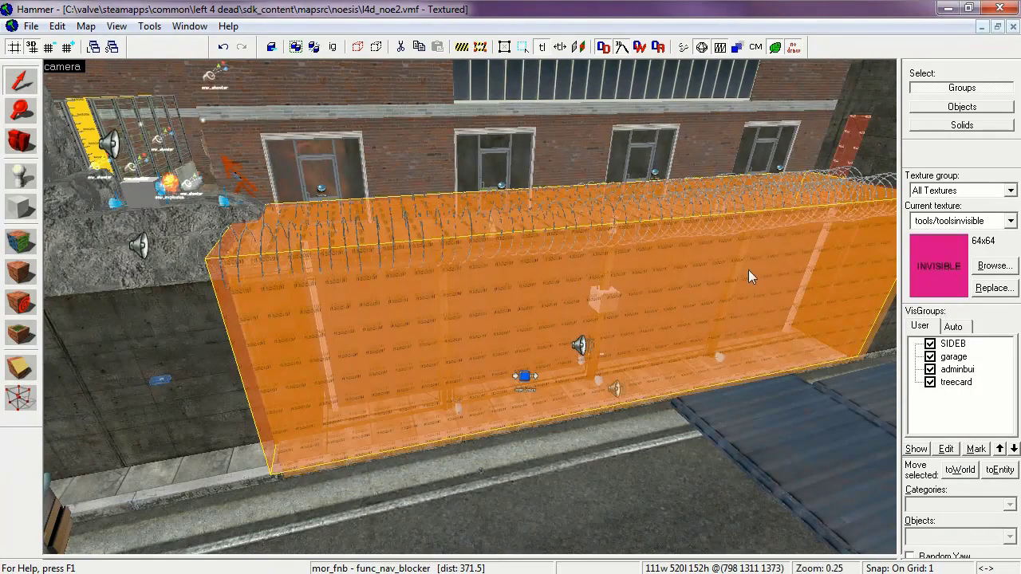
pyautogui.doubleClick(217, 291)
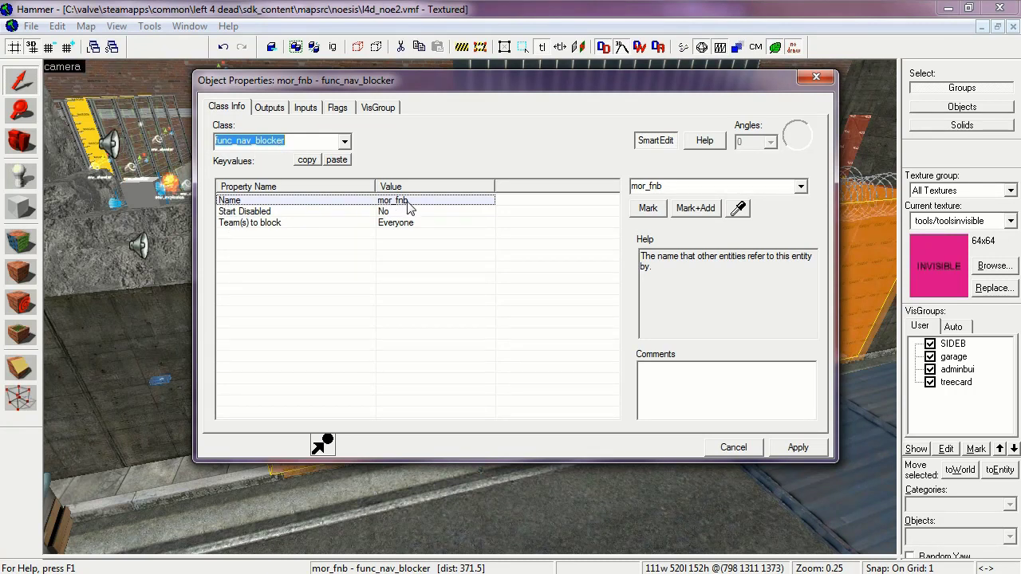
# Review the nav blocker's Start Disabled and Team(s) to block keyvalues and its flags, and close its properties
pyautogui.click(248, 214)
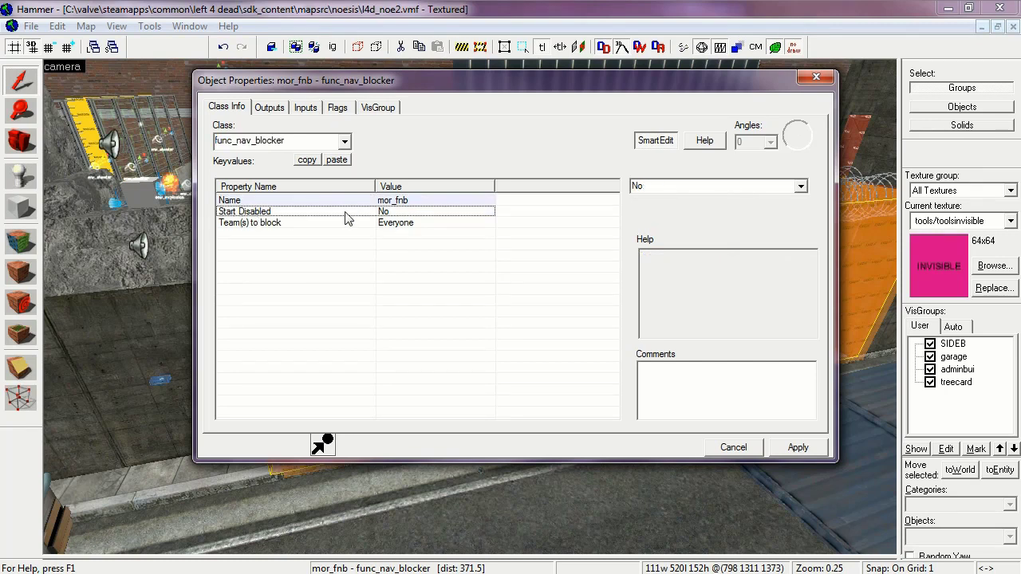
pyautogui.click(298, 224)
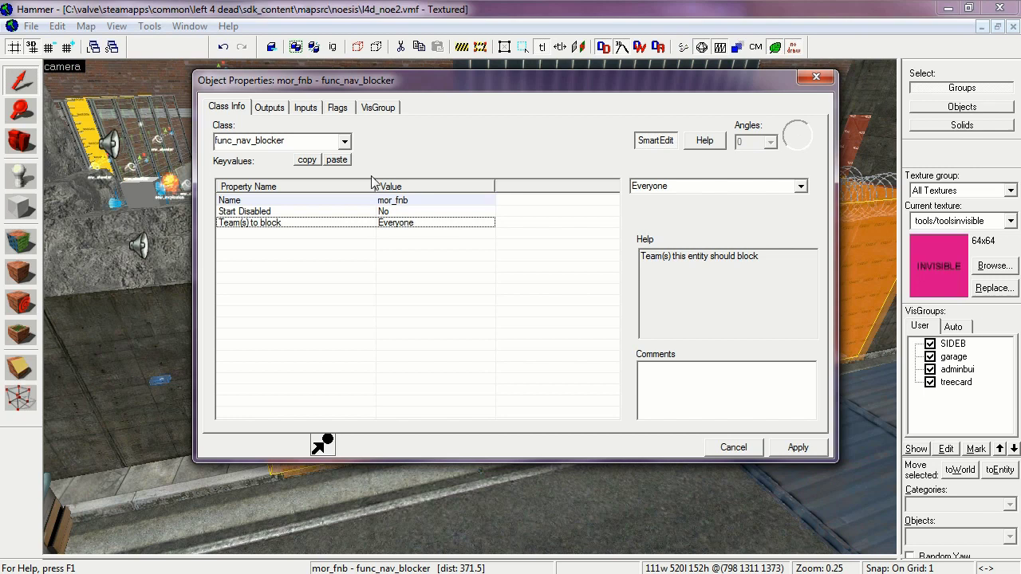
pyautogui.click(339, 116)
pyautogui.click(228, 114)
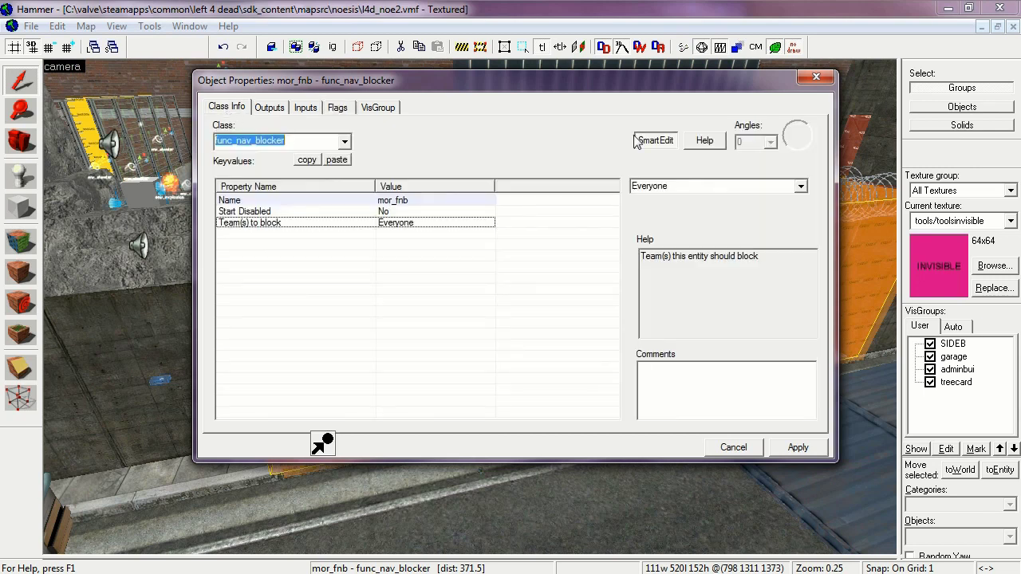
pyautogui.click(815, 78)
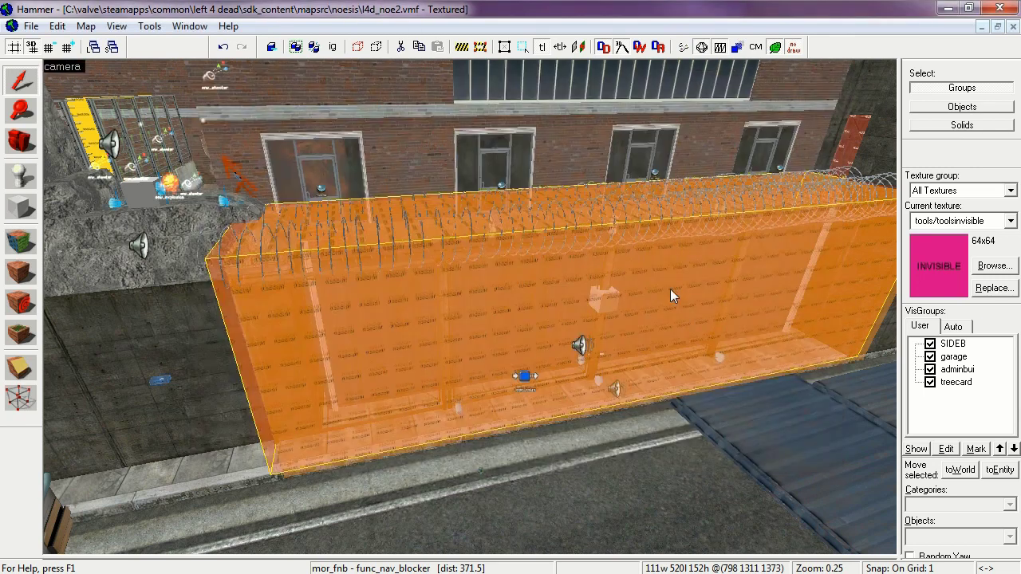
# Open the properties of the trigger_hurt brush around the fence and review its Start Disabled, Damage, Damage Cap and Damage Type keyvalues
pyautogui.click(638, 300)
pyautogui.click(424, 318)
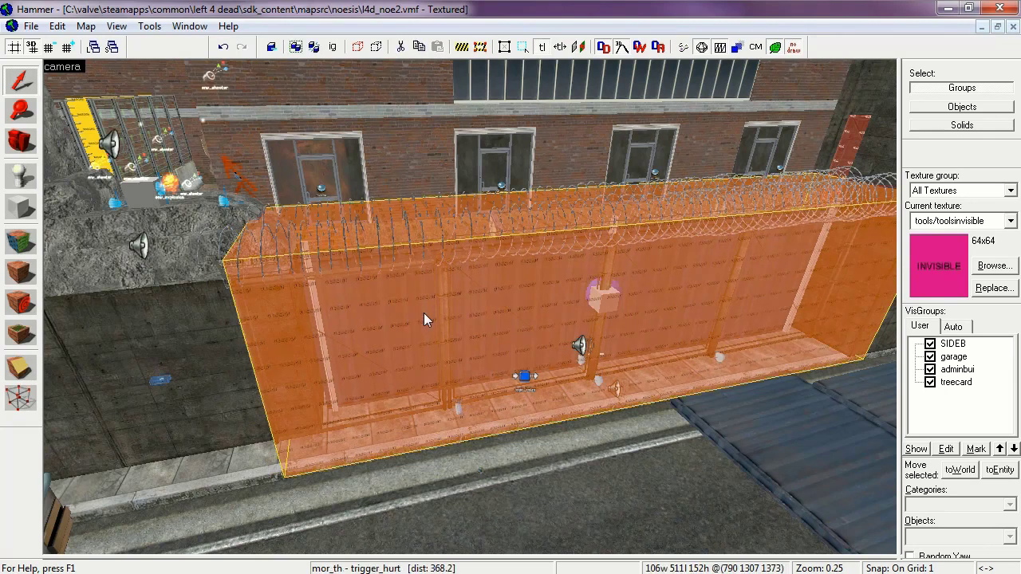
pyautogui.hotkey('alt', 'Return')
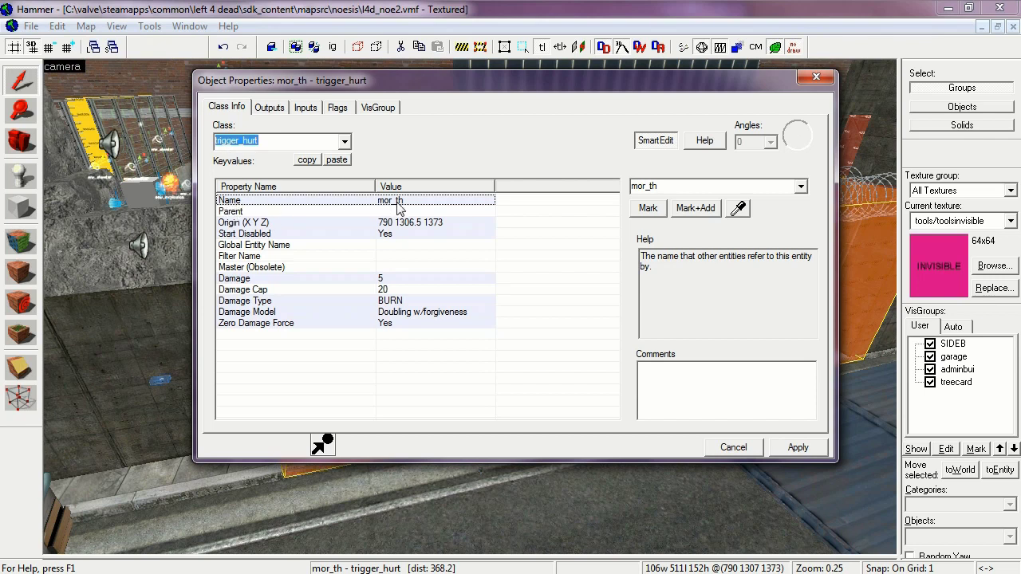
pyautogui.click(249, 235)
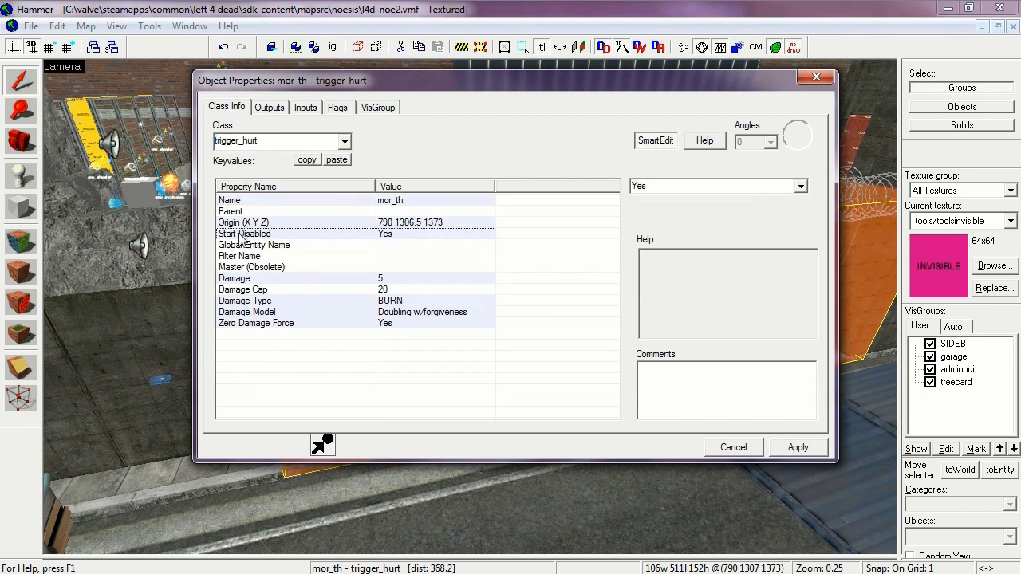
pyautogui.click(271, 279)
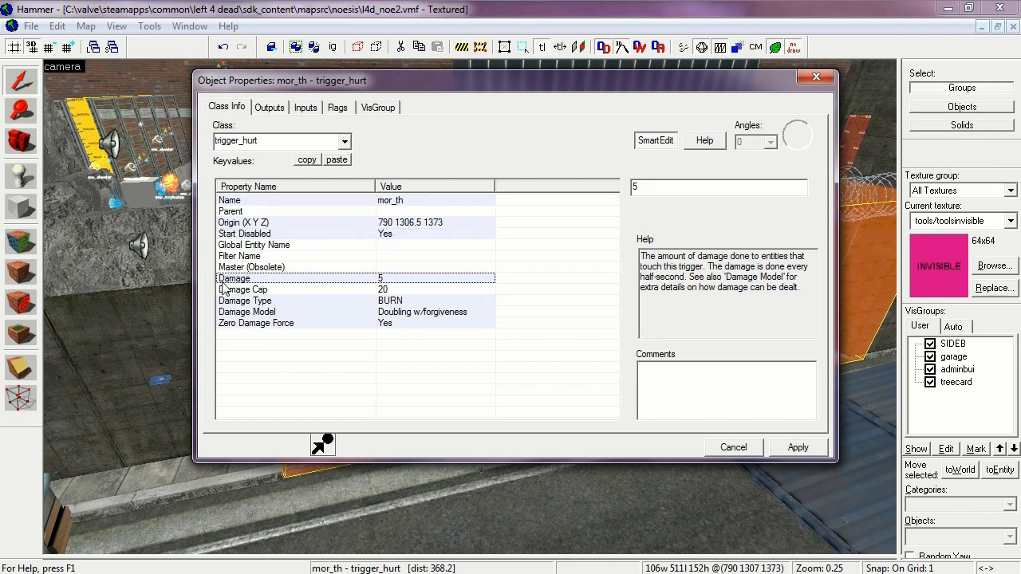
pyautogui.click(382, 290)
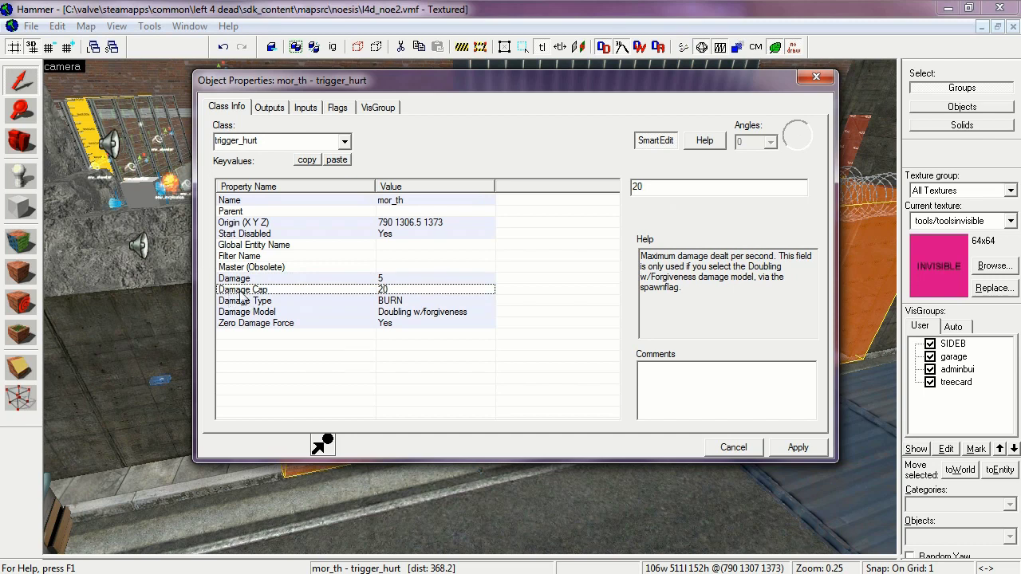
pyautogui.click(389, 301)
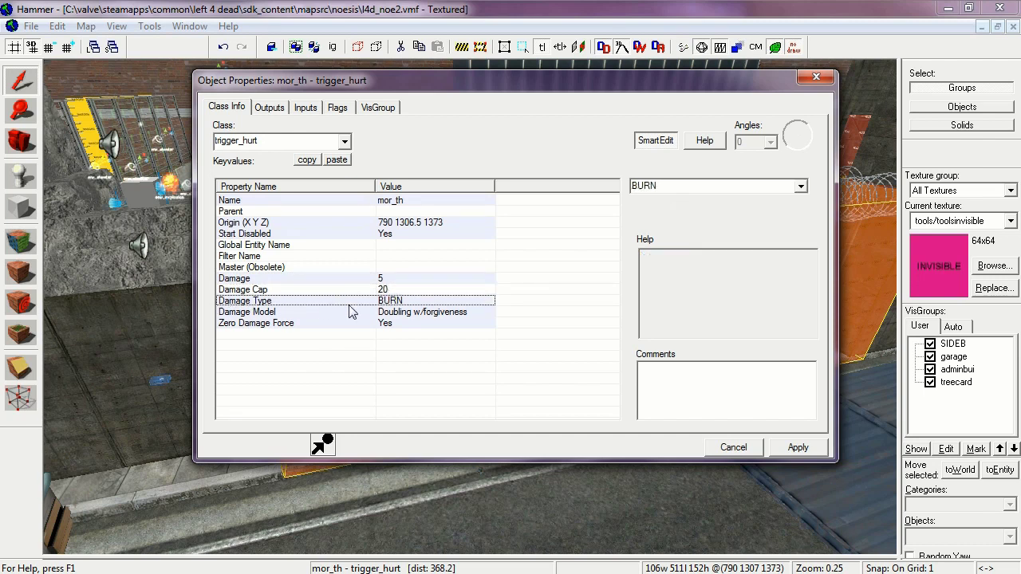
# Keep the trigger_hurt's Damage Type at BURN, review its Damage Model, Zero Damage Force and flags, and close its properties
pyautogui.click(801, 187)
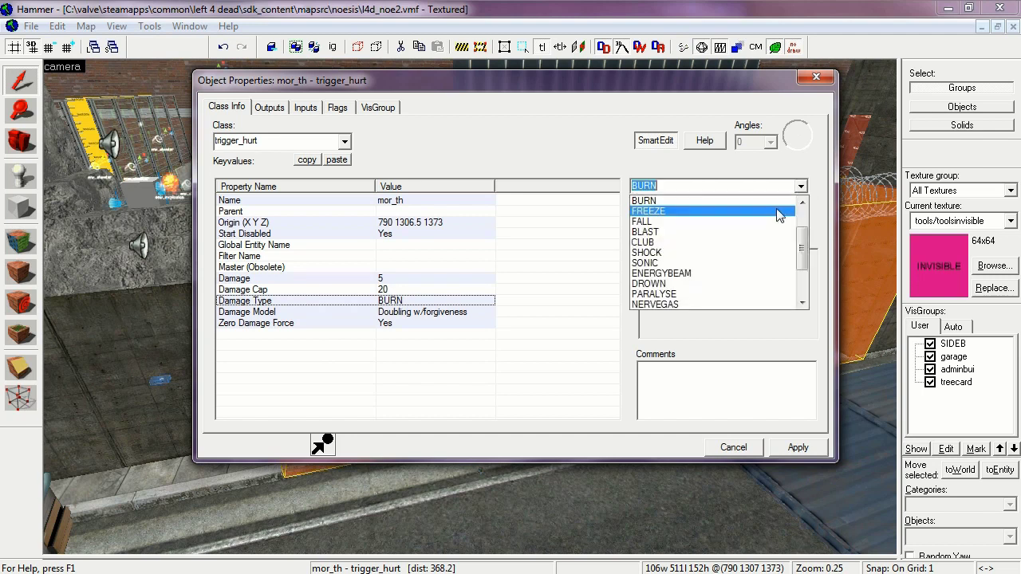
pyautogui.click(668, 201)
pyautogui.click(239, 312)
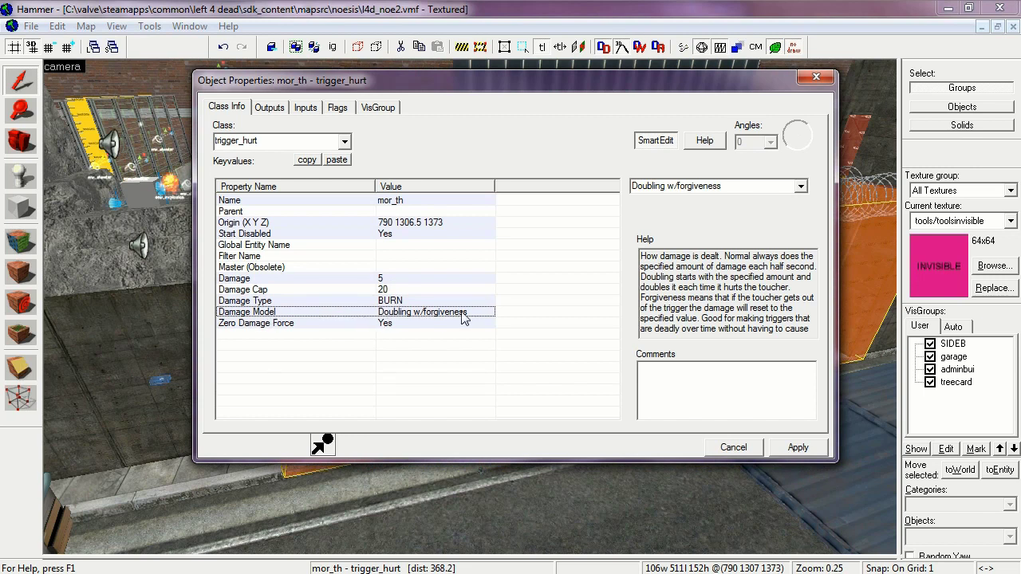
pyautogui.click(355, 326)
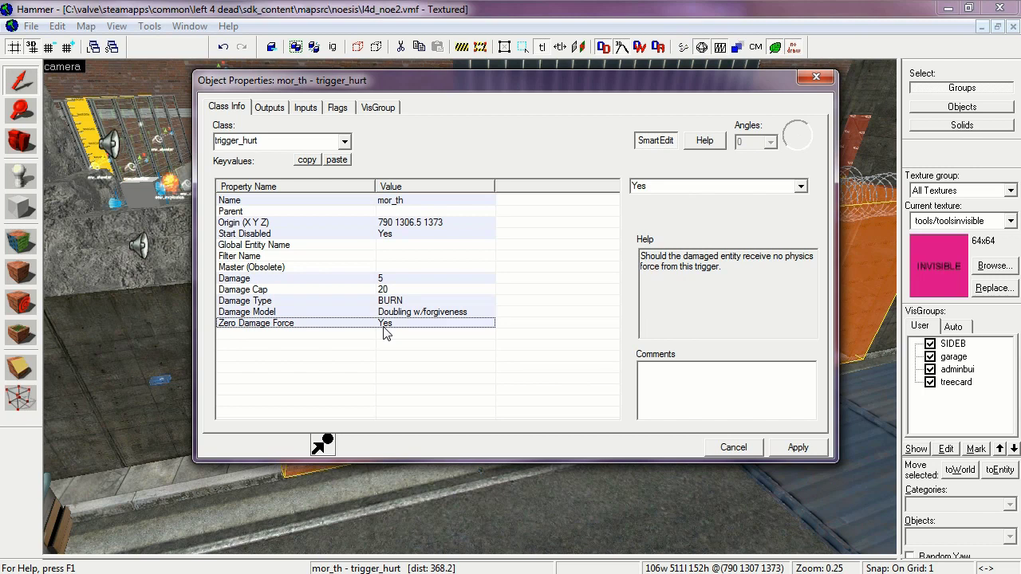
pyautogui.click(338, 109)
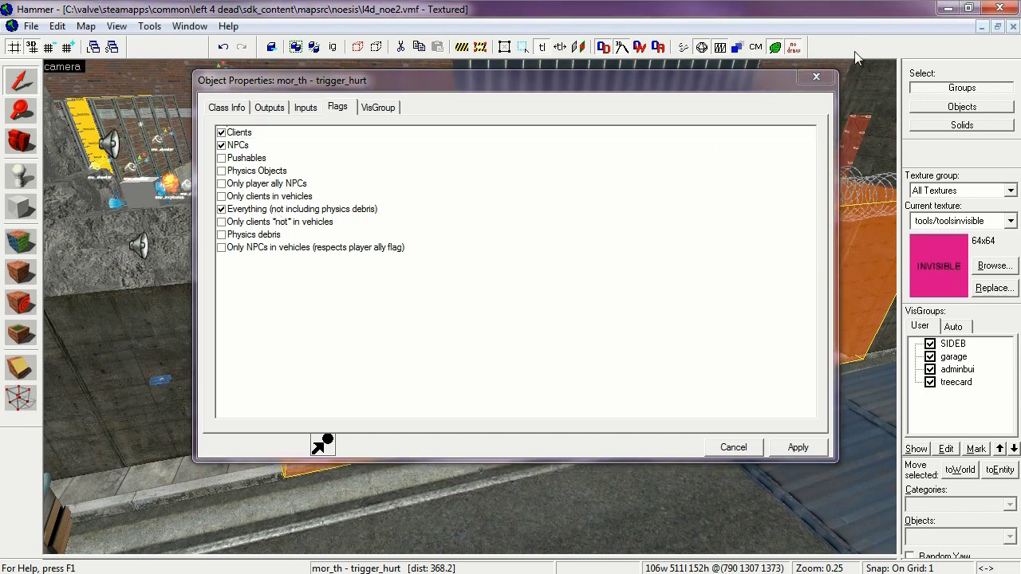
pyautogui.click(815, 77)
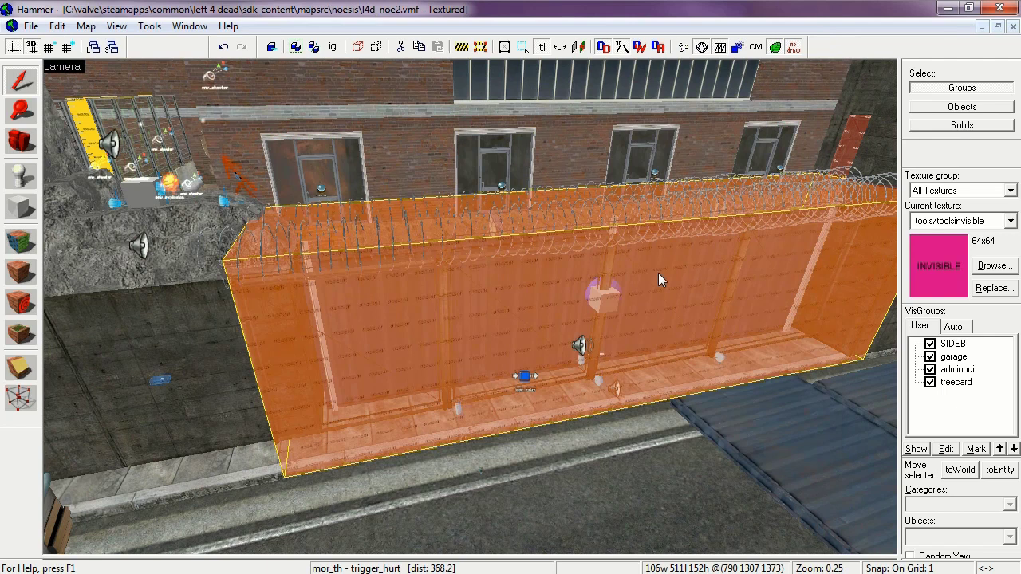
# Delete the trigger_hurt brush and the concertina wire prop above the fence
pyautogui.press('Delete')
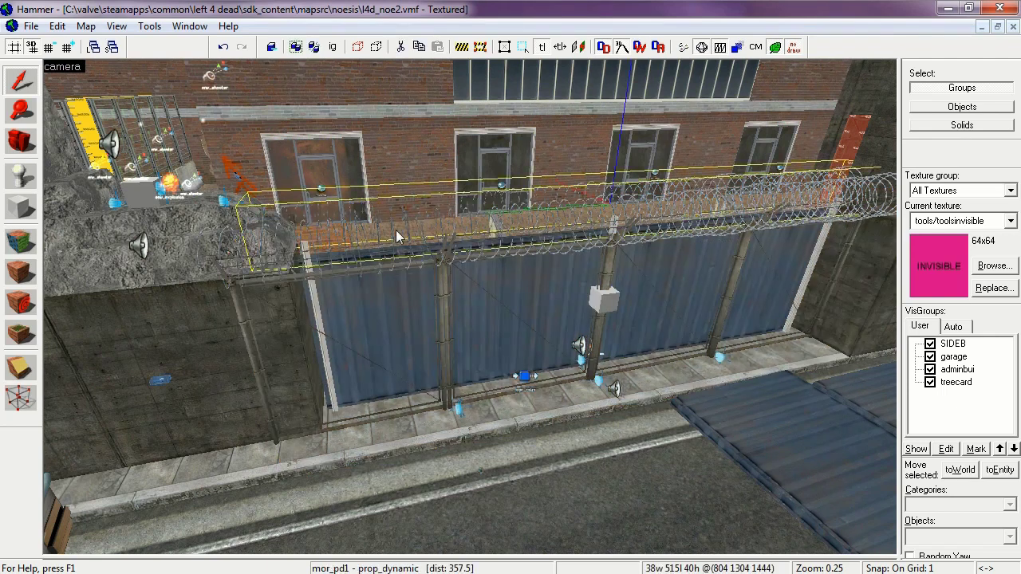
pyautogui.click(322, 234)
pyautogui.press('Delete')
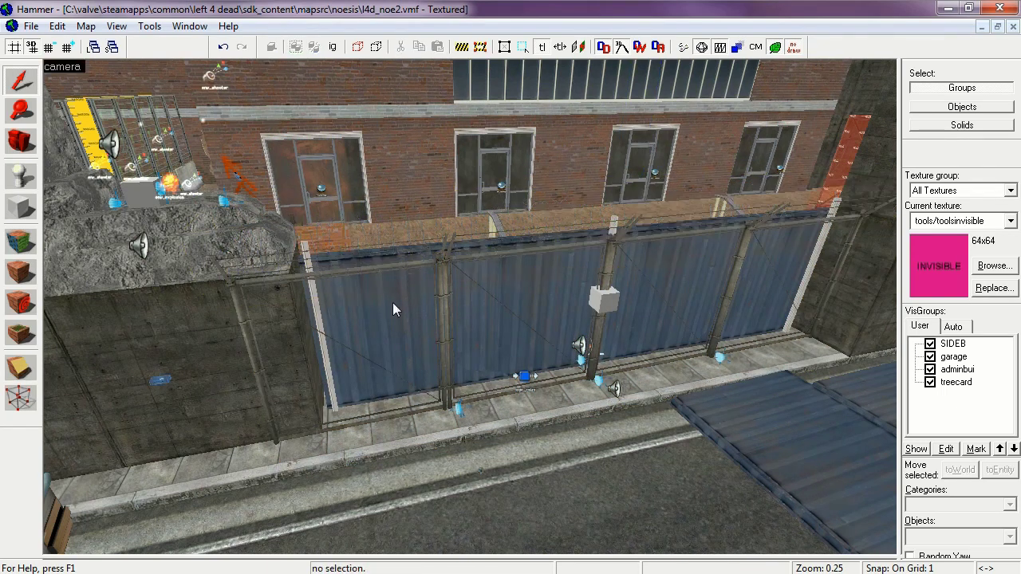
# Delete the fence props standing in front of the blue metal wall
pyautogui.click(392, 303)
pyautogui.press('Delete')
pyautogui.click(505, 284)
pyautogui.press('Delete')
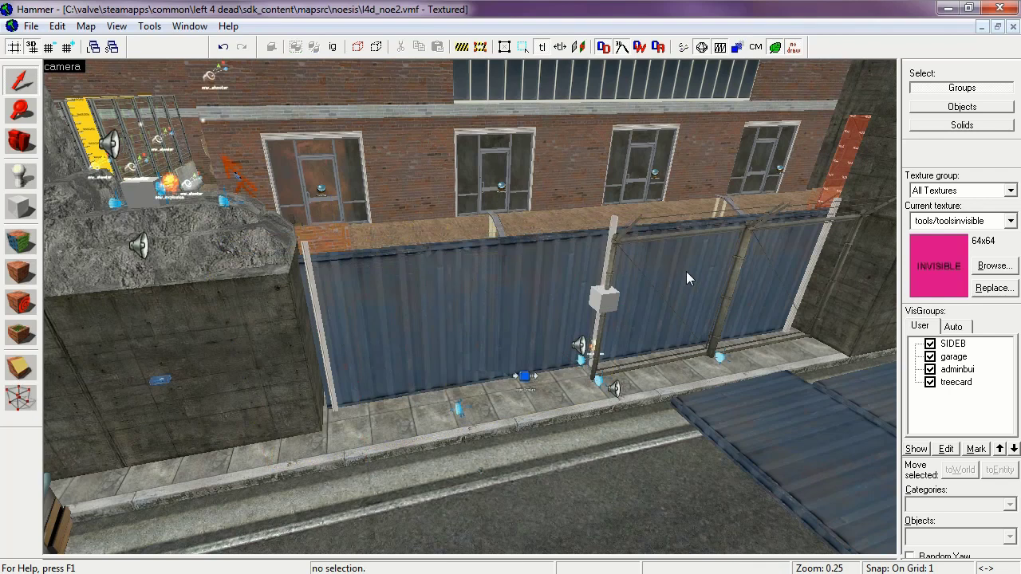
pyautogui.click(759, 319)
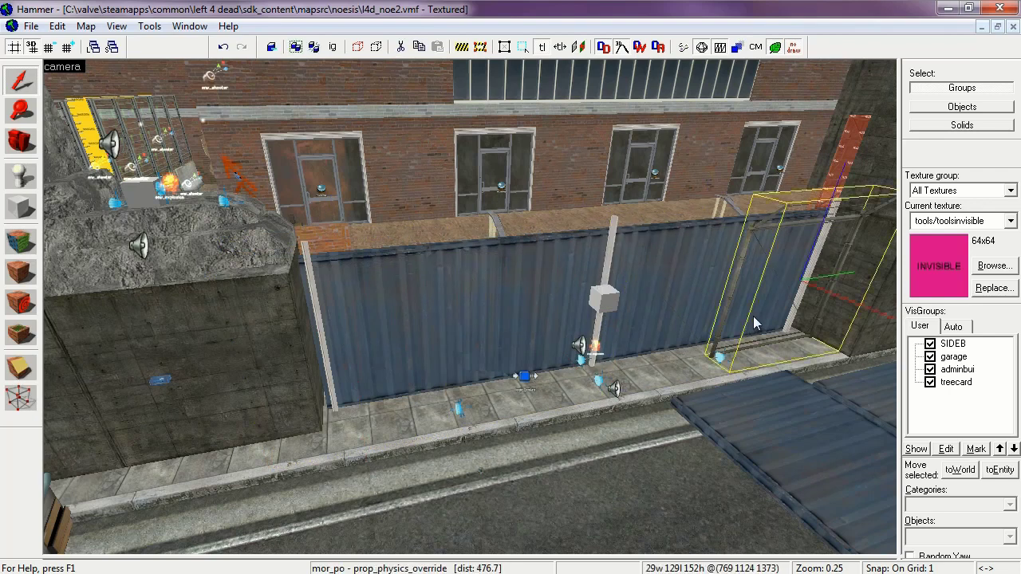
pyautogui.press('Delete')
# Open the properties of the intact wall's func_brush, review its Solidity and Start Disabled keyvalues, and close them
pyautogui.click(498, 262)
pyautogui.hotkey('alt', 'Return')
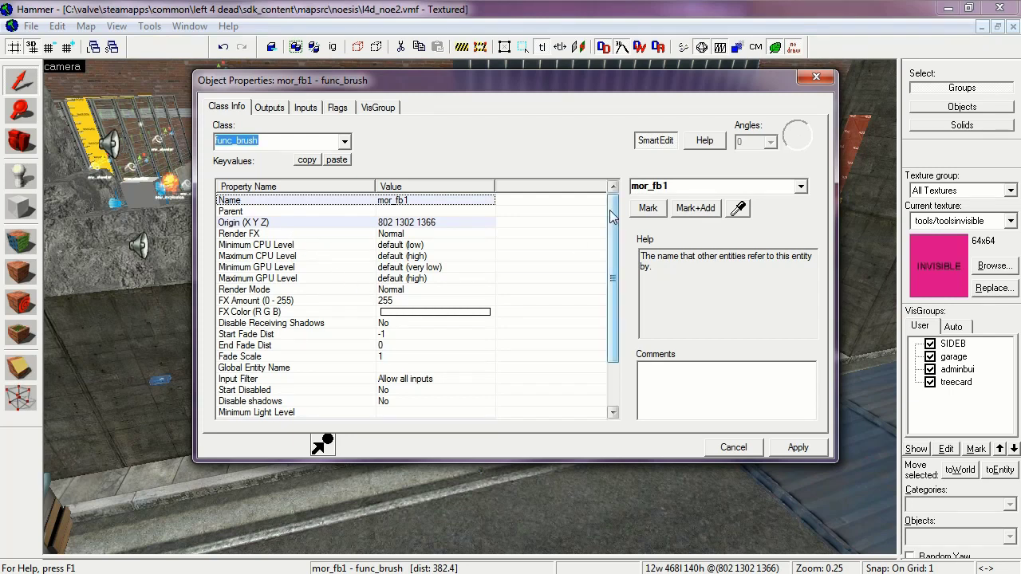
pyautogui.moveTo(611, 216); pyautogui.dragTo(606, 260)
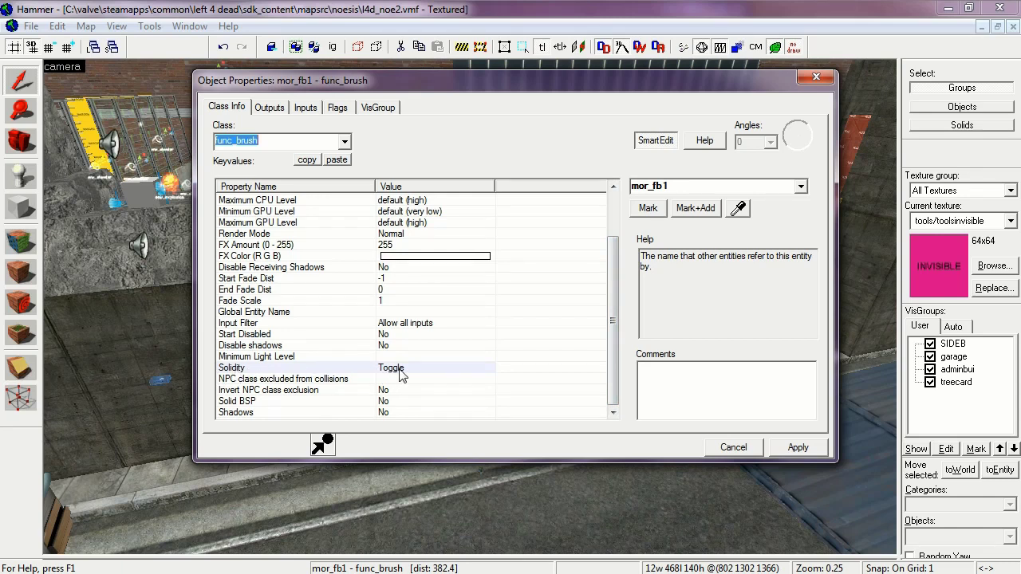
pyautogui.click(246, 335)
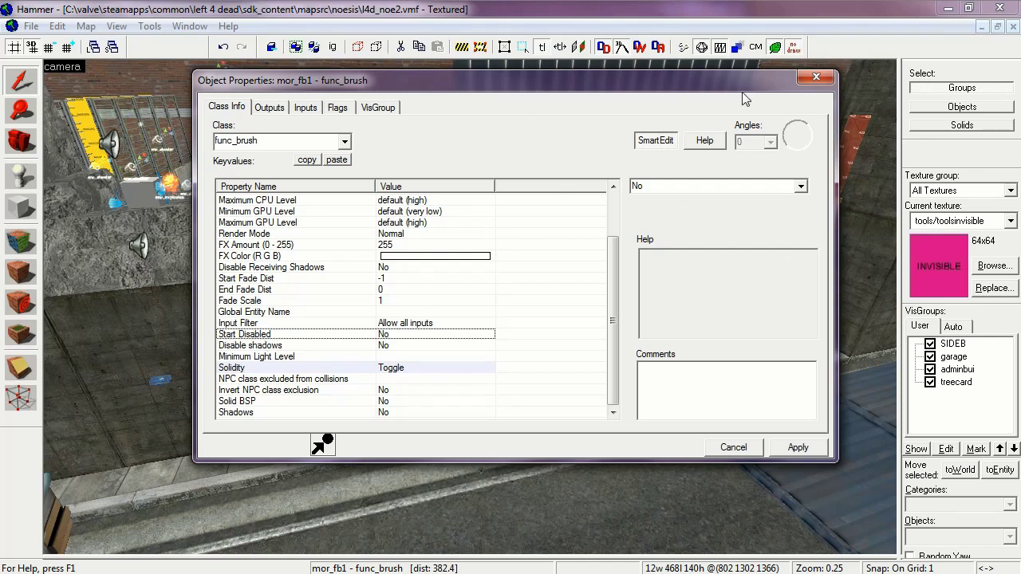
pyautogui.click(816, 77)
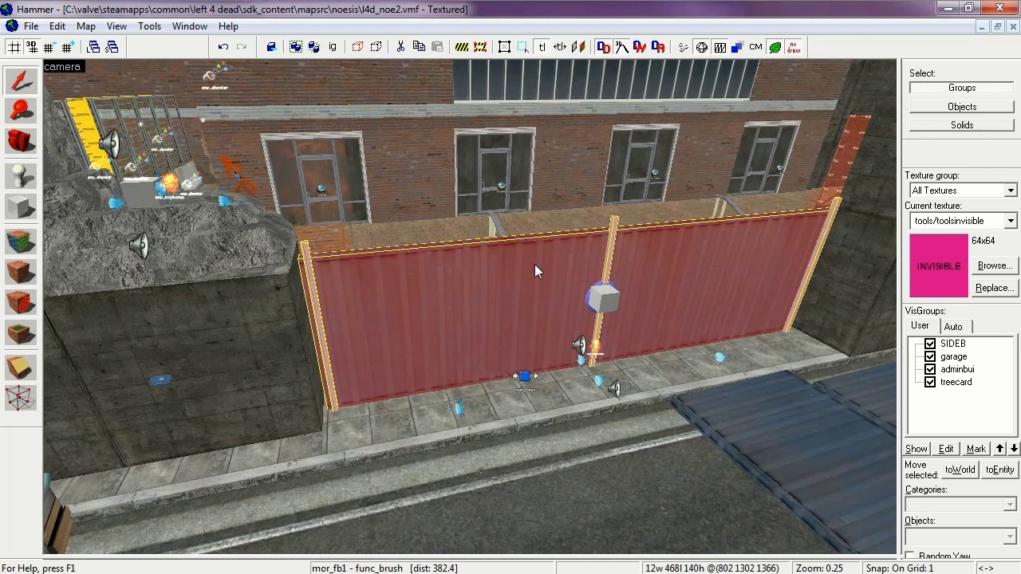
# Hide the intact wall and open the properties of the broken wall's func_brush behind it
pyautogui.press('h')
pyautogui.click(391, 302)
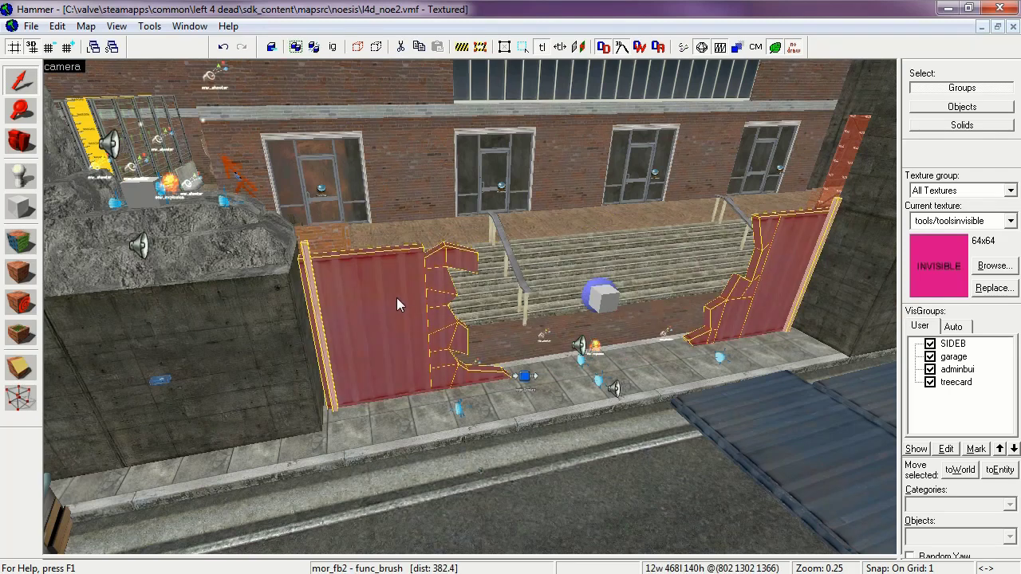
pyautogui.doubleClick(396, 297)
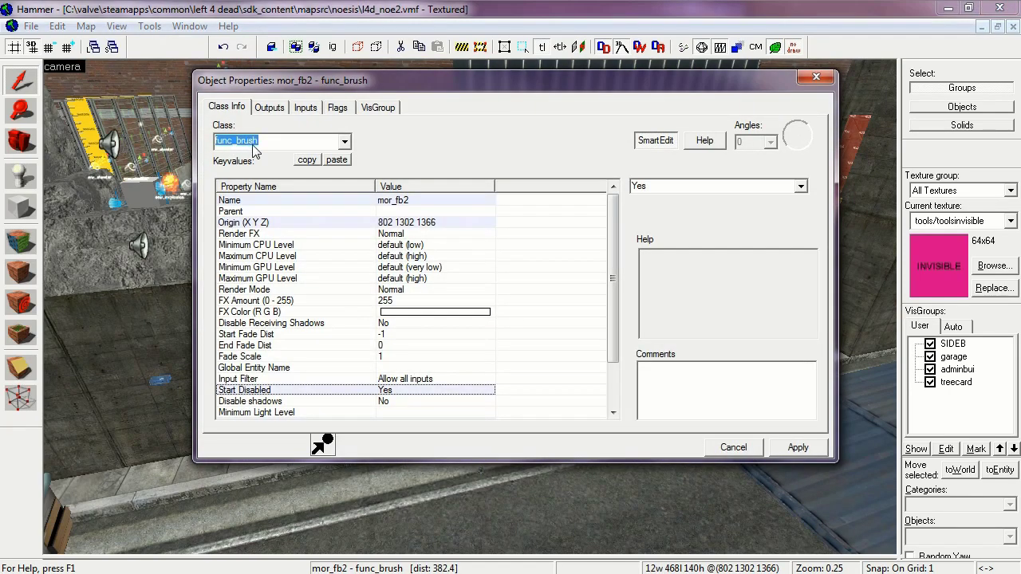
# Review the broken wall's Name, Start Disabled and Solidity keyvalues, and close its properties
pyautogui.click(275, 202)
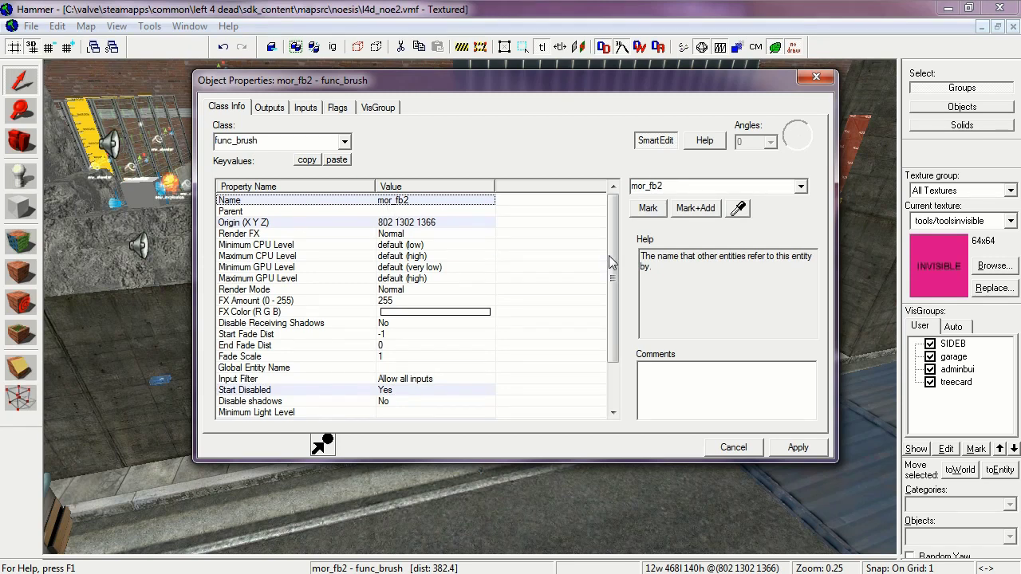
pyautogui.moveTo(608, 255); pyautogui.dragTo(611, 305)
pyautogui.click(266, 335)
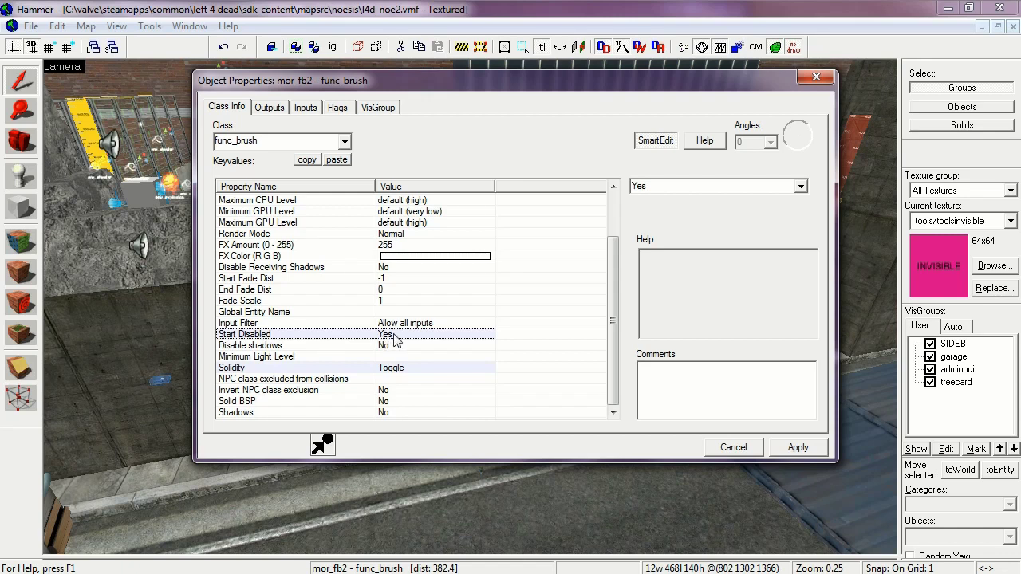
pyautogui.click(272, 368)
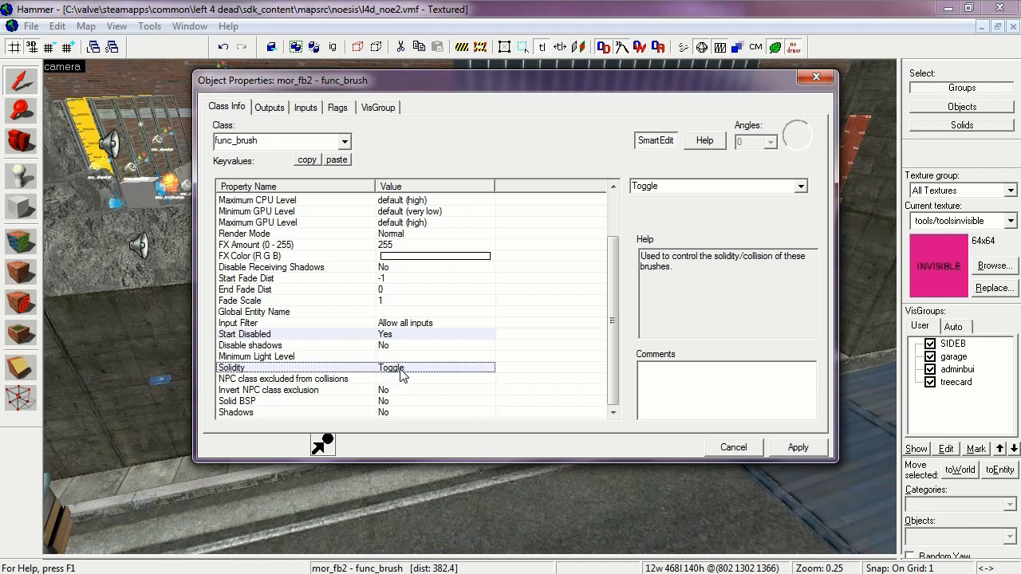
pyautogui.click(816, 76)
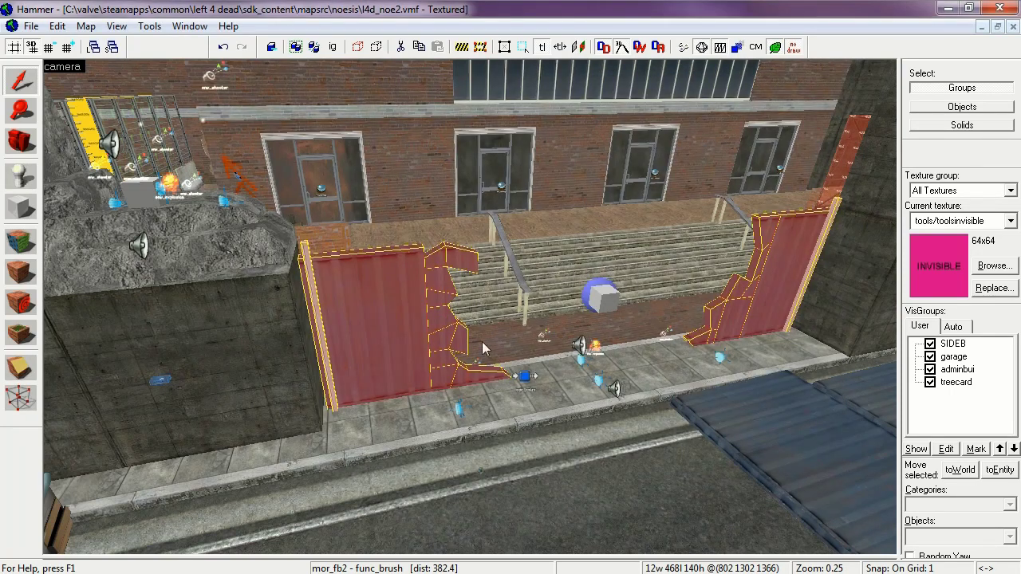
# Delete the broken wall's func_brush from in front of the steps
pyautogui.press('Delete')
pyautogui.hotkey('ctrl', 'z')
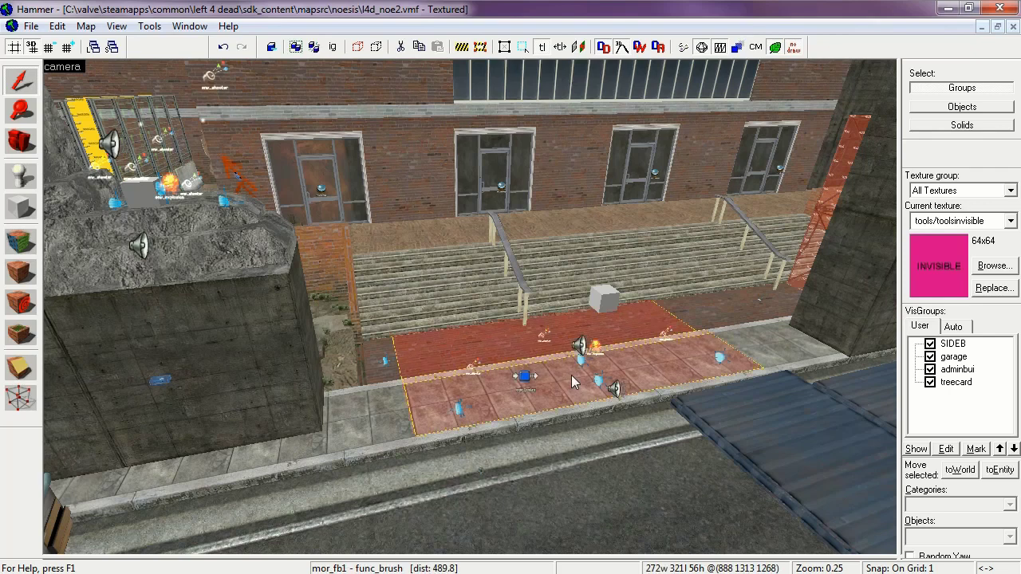
# Review the Start Disabled and Solidity keyvalues of the intact pavement's func_brush, and remove the brush from above the rubble
pyautogui.hotkey('alt', 'Return')
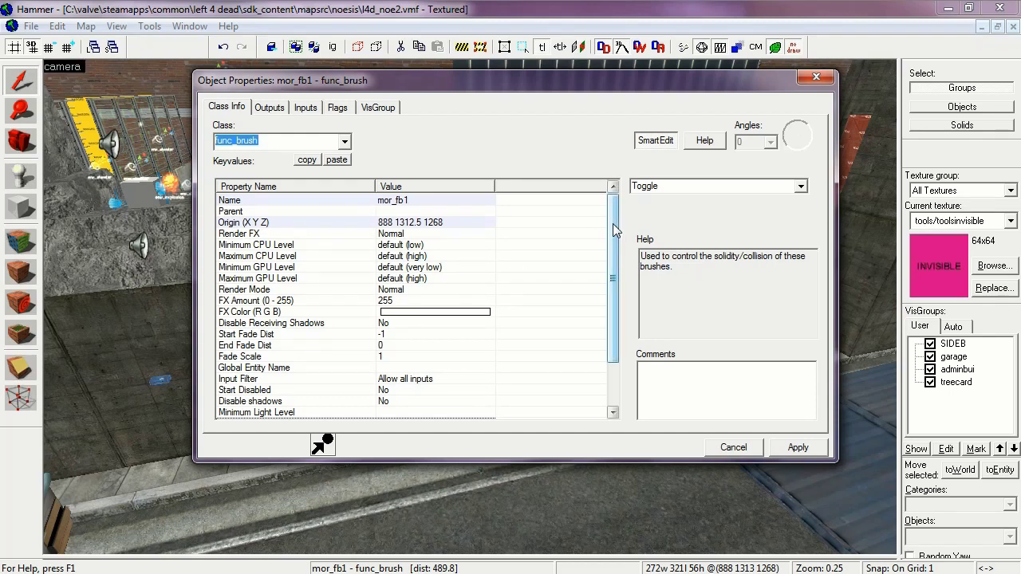
pyautogui.scroll(-1, 610, 245)
pyautogui.moveTo(611, 245); pyautogui.dragTo(606, 282)
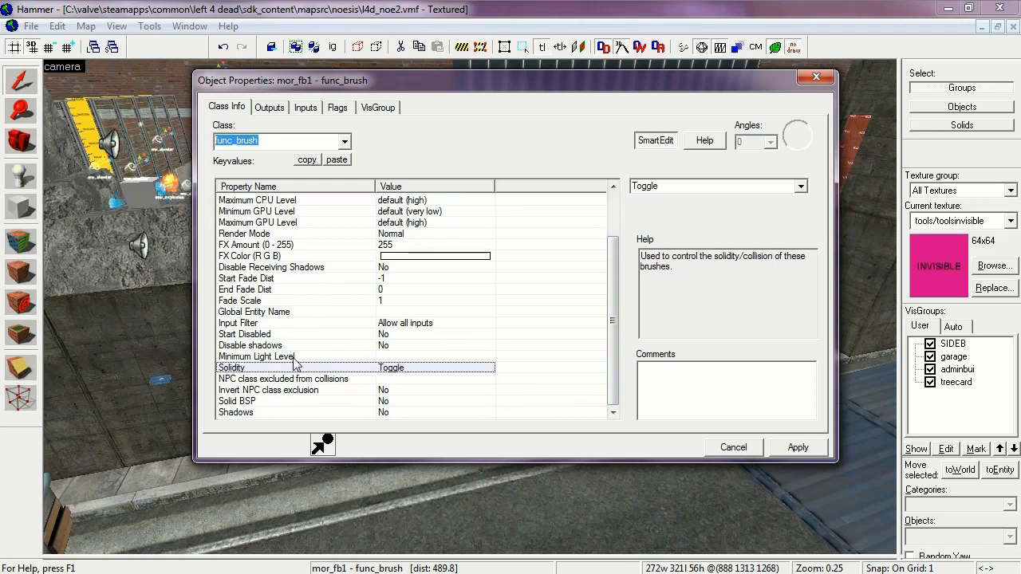
pyautogui.click(231, 334)
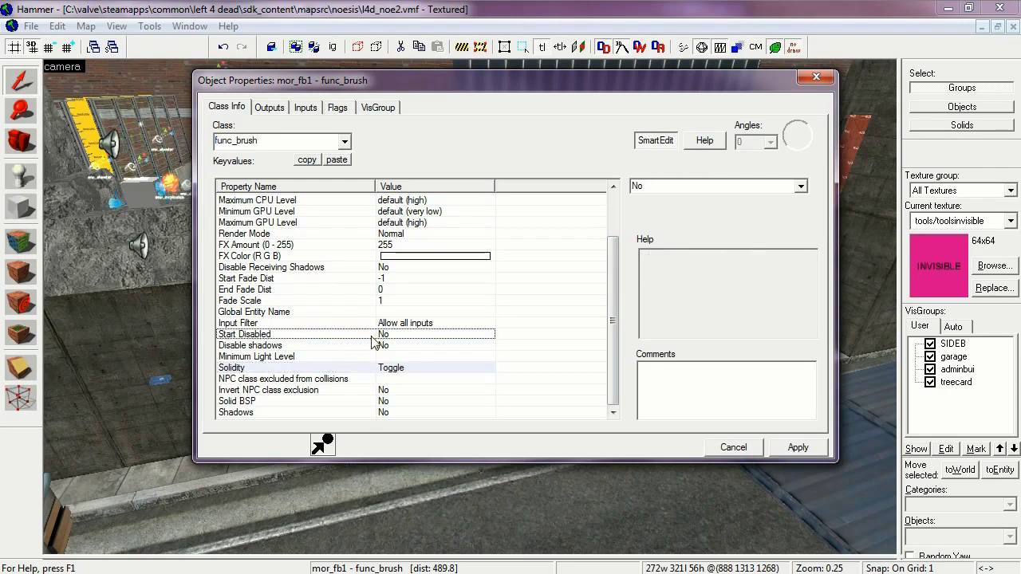
pyautogui.click(298, 369)
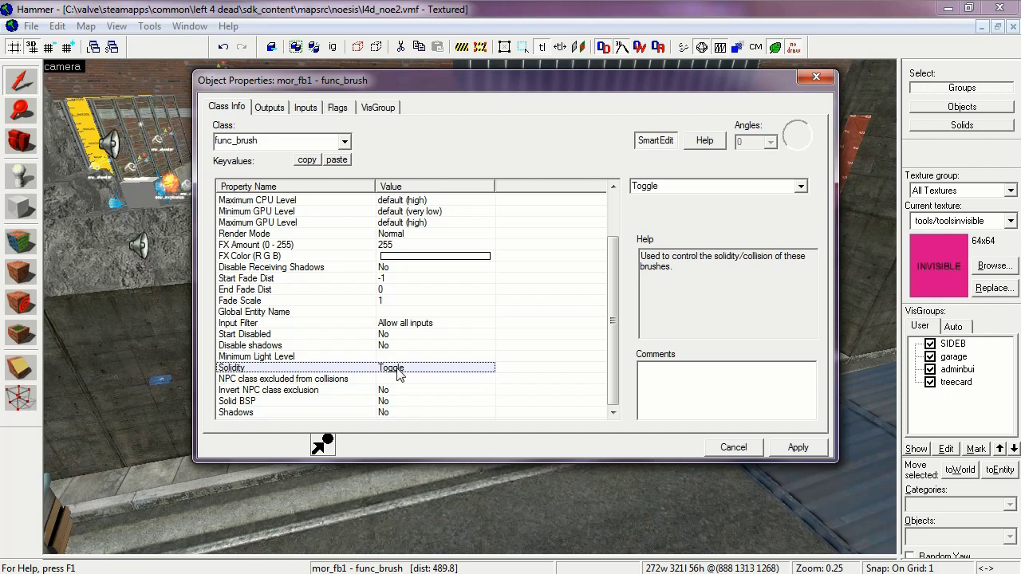
pyautogui.click(812, 79)
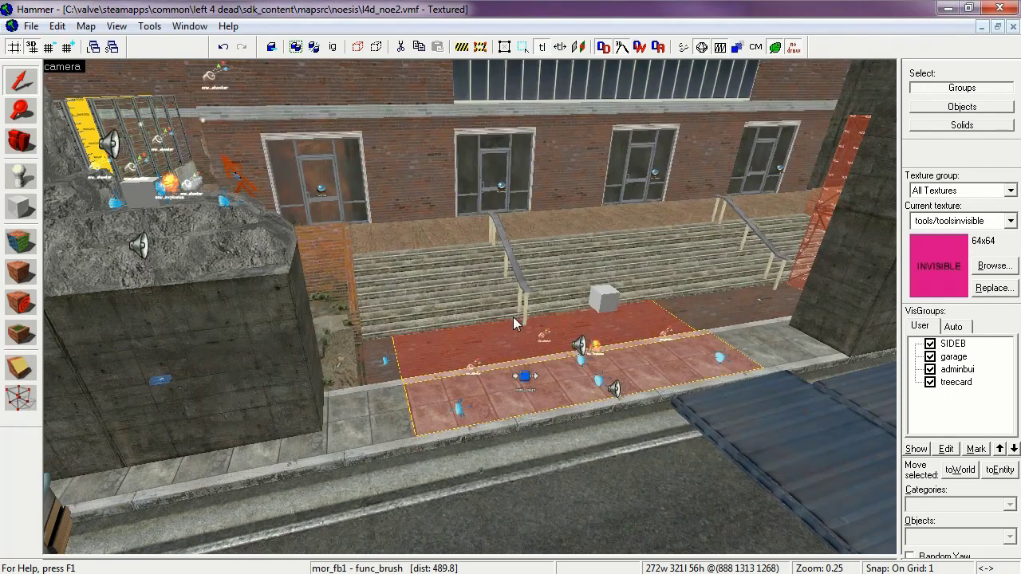
pyautogui.press('Escape')
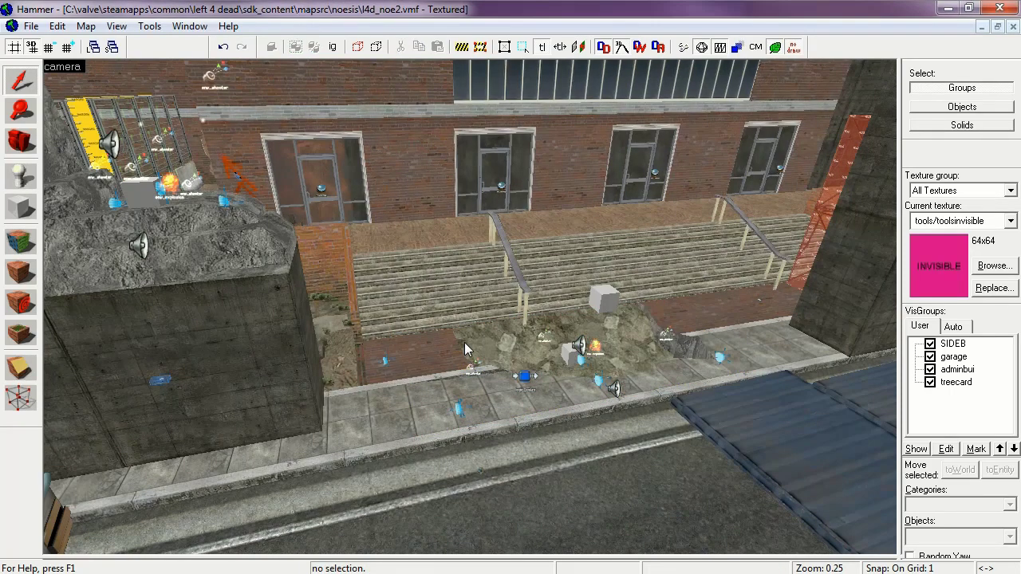
# Open the properties of the env_player_blocker, the large cube above the rubble in front of the steps
pyautogui.click(21, 147)
pyautogui.scroll(10, 471, 306)
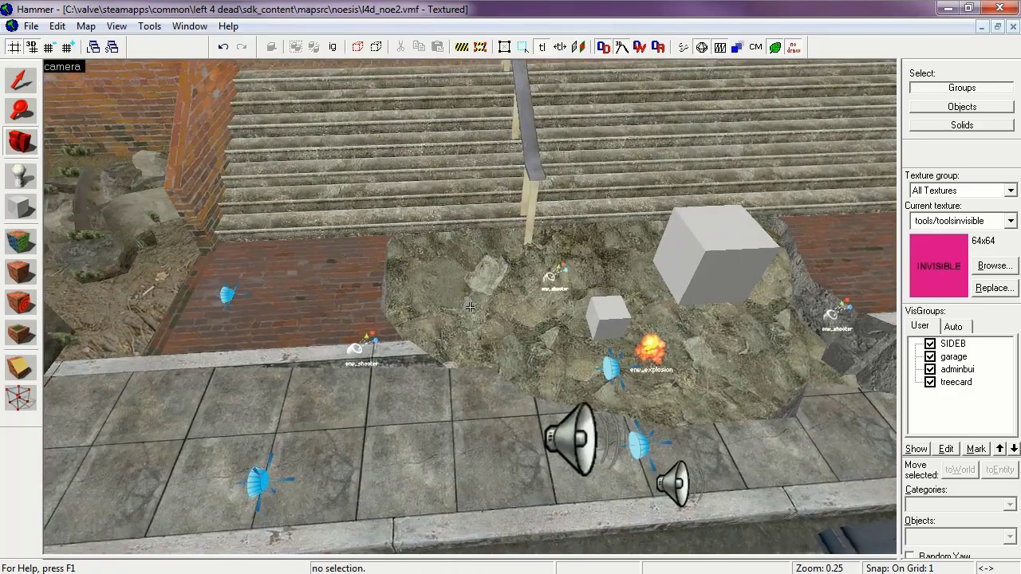
pyautogui.moveTo(471, 307); pyautogui.dragTo(480, 314)
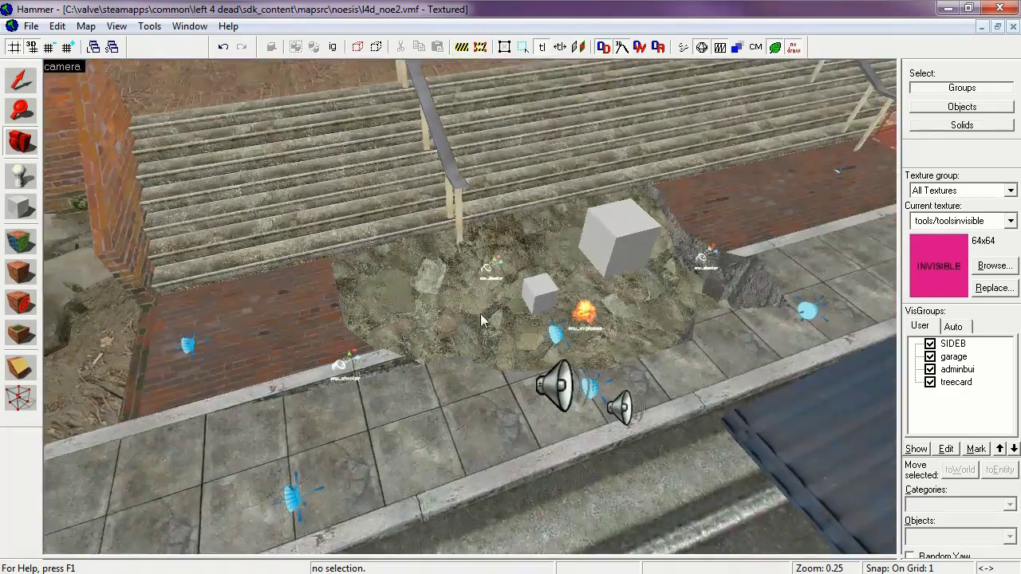
pyautogui.click(27, 85)
pyautogui.click(625, 247)
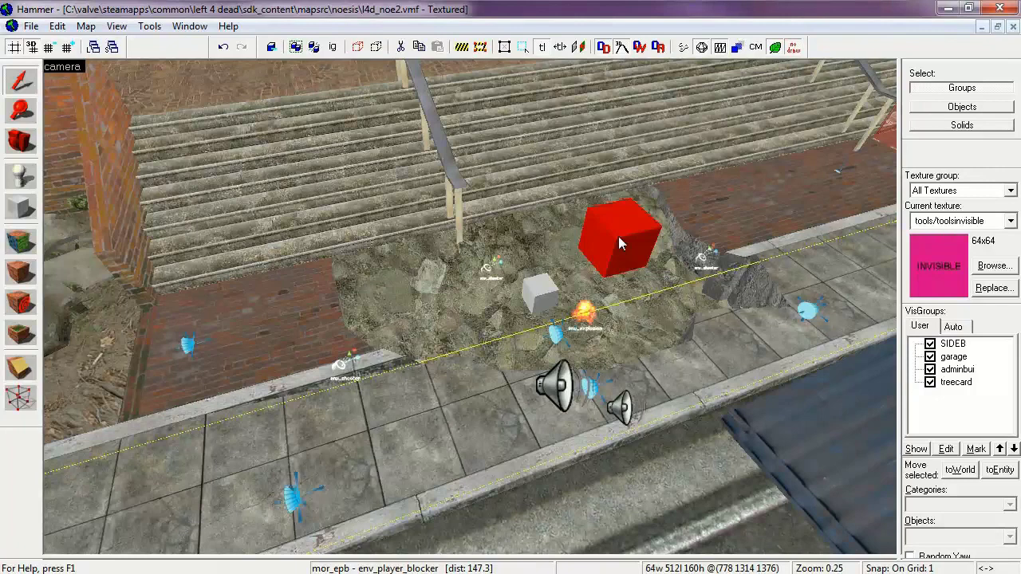
pyautogui.hotkey('alt', 'Return')
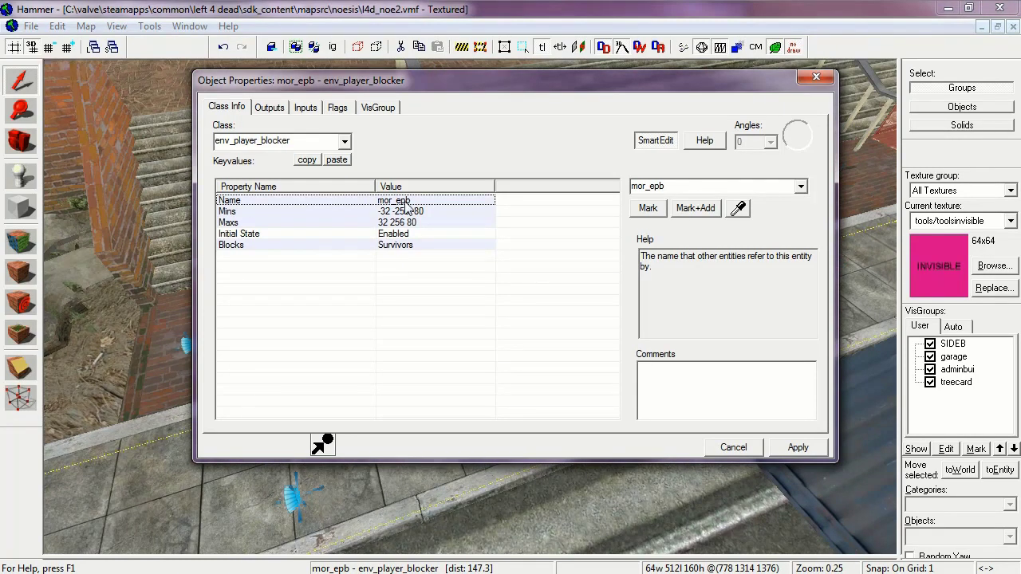
# Review the player blocker's Mins, Maxs, Initial State and Blocks keyvalues and its flags, and close its properties
pyautogui.click(281, 212)
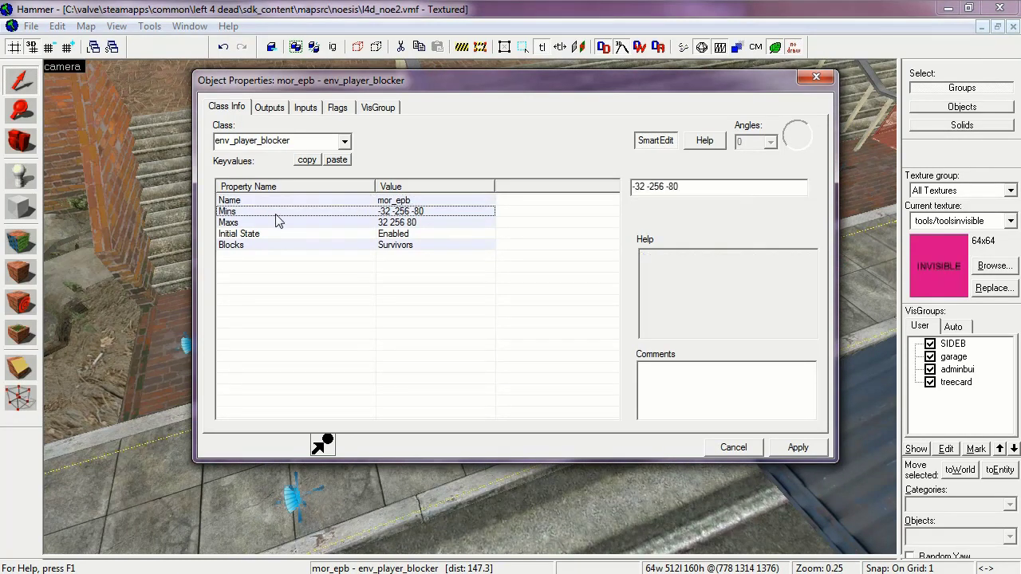
pyautogui.click(416, 223)
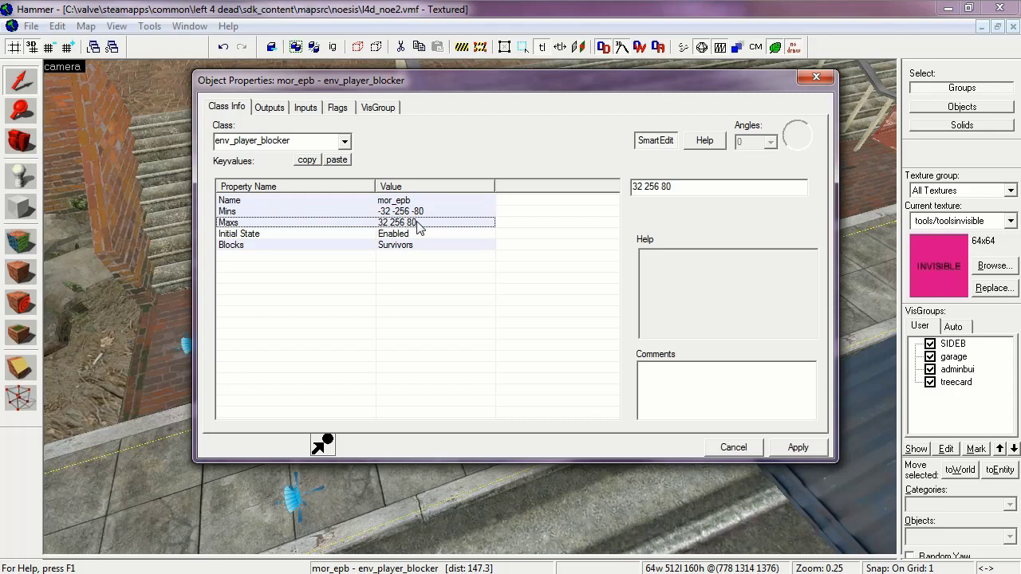
pyautogui.click(334, 236)
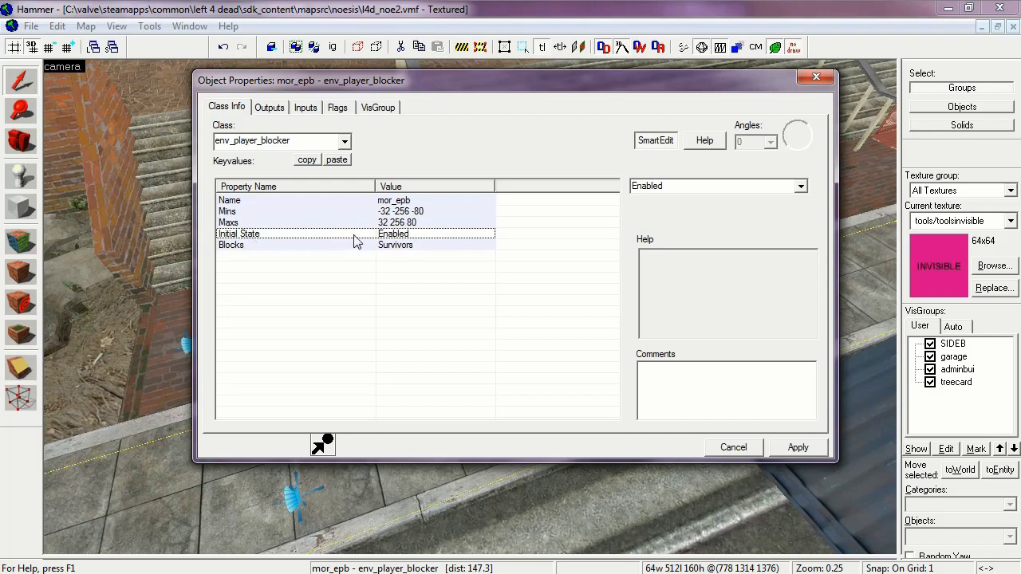
pyautogui.click(245, 259)
pyautogui.click(227, 247)
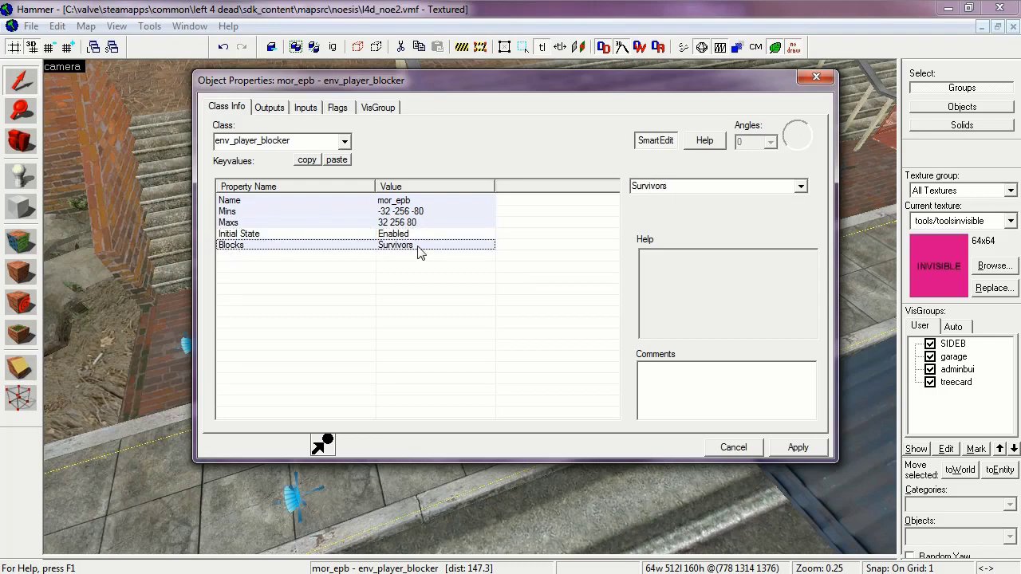
pyautogui.click(337, 107)
pyautogui.click(239, 109)
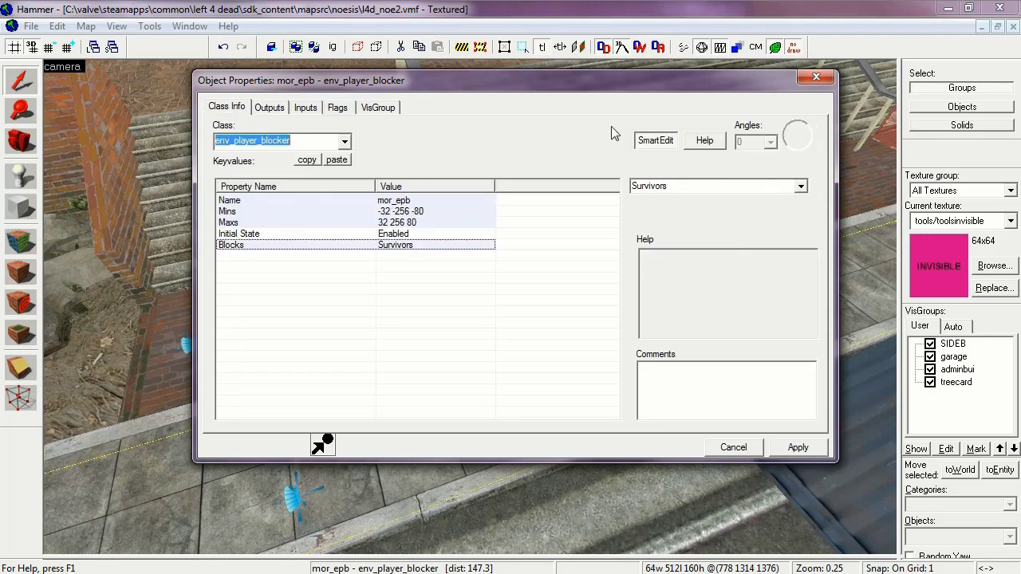
pyautogui.click(818, 79)
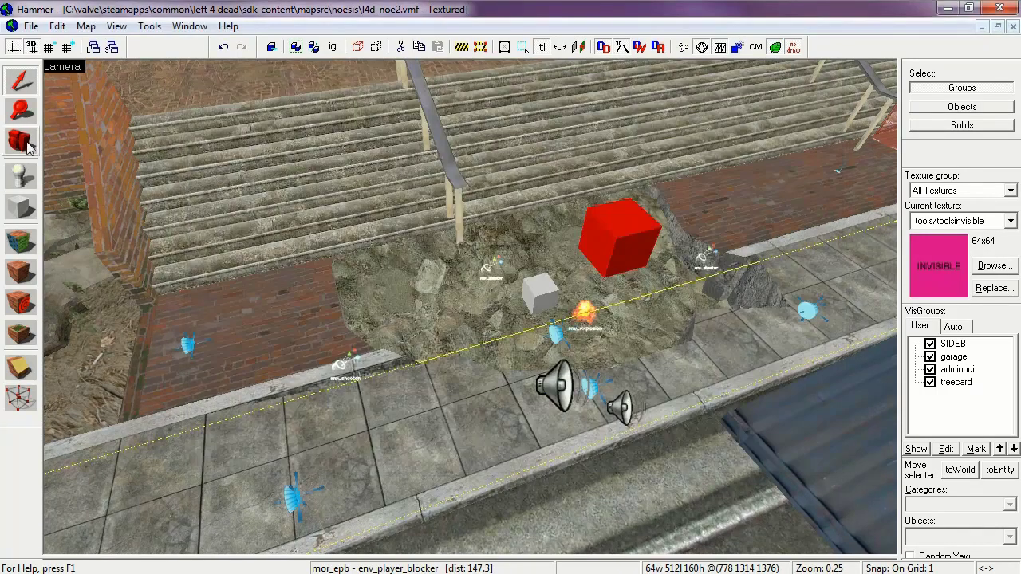
# Open the properties of the info_particle_system above the brick pavement and review its Particle System Name and Start Active? keyvalues
pyautogui.click(20, 142)
pyautogui.scroll(3, 471, 307)
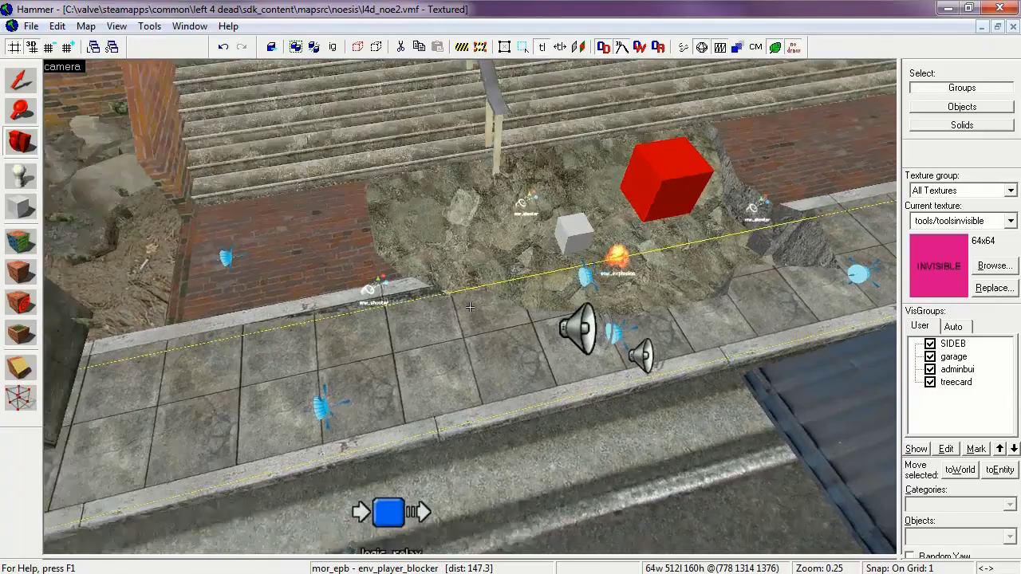
pyautogui.press('z')
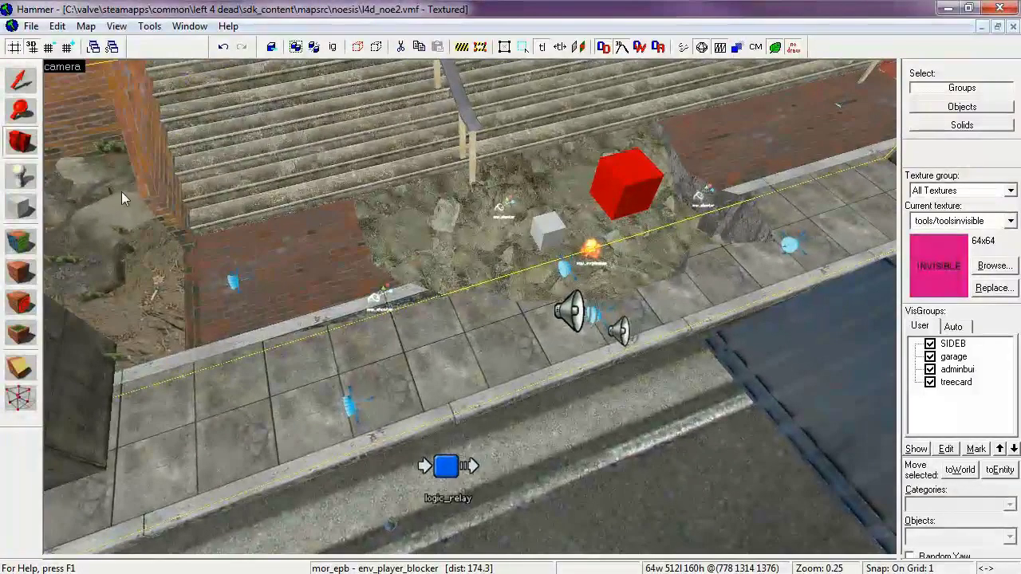
pyautogui.click(20, 80)
pyautogui.doubleClick(235, 281)
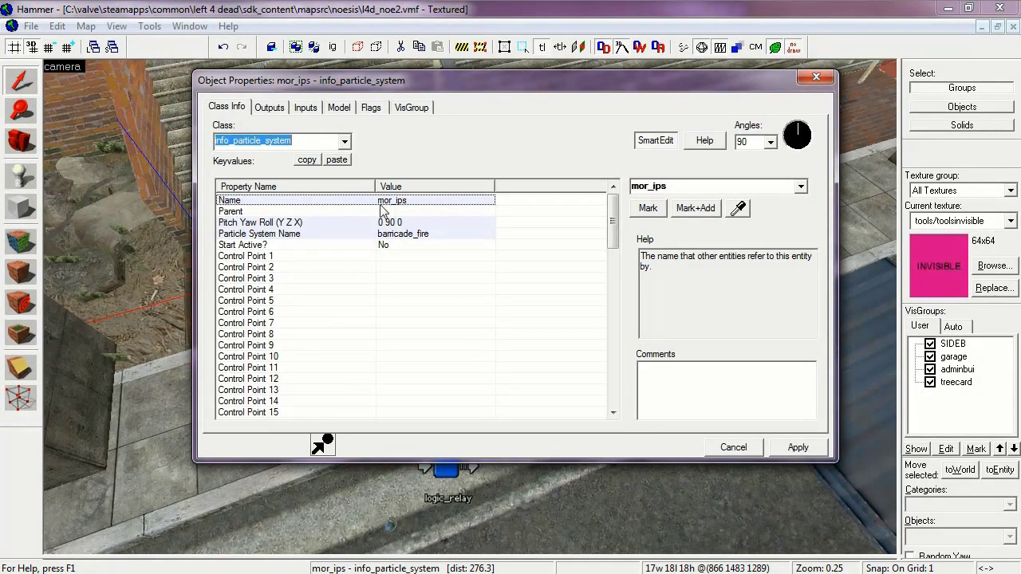
pyautogui.click(239, 234)
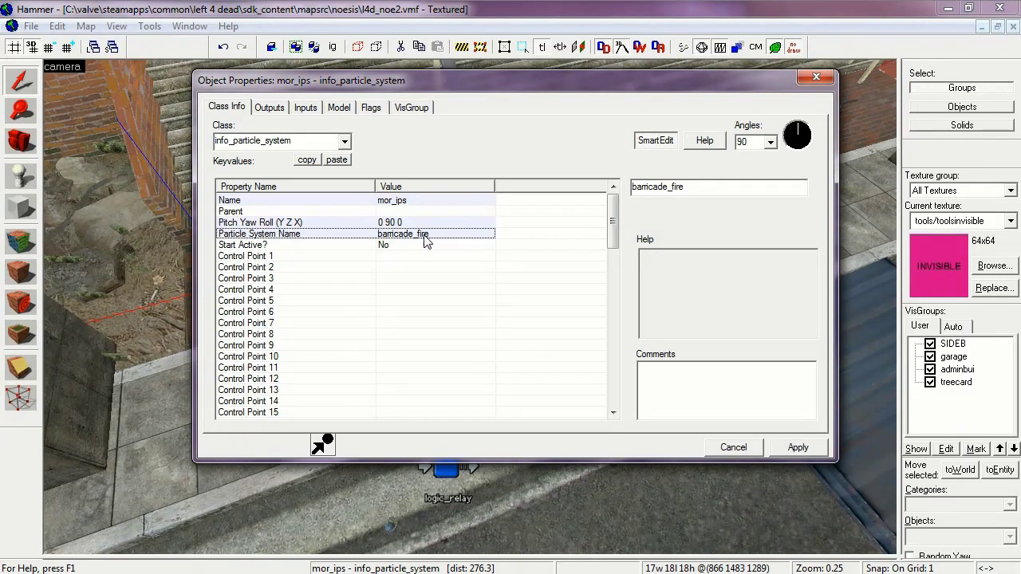
pyautogui.click(297, 247)
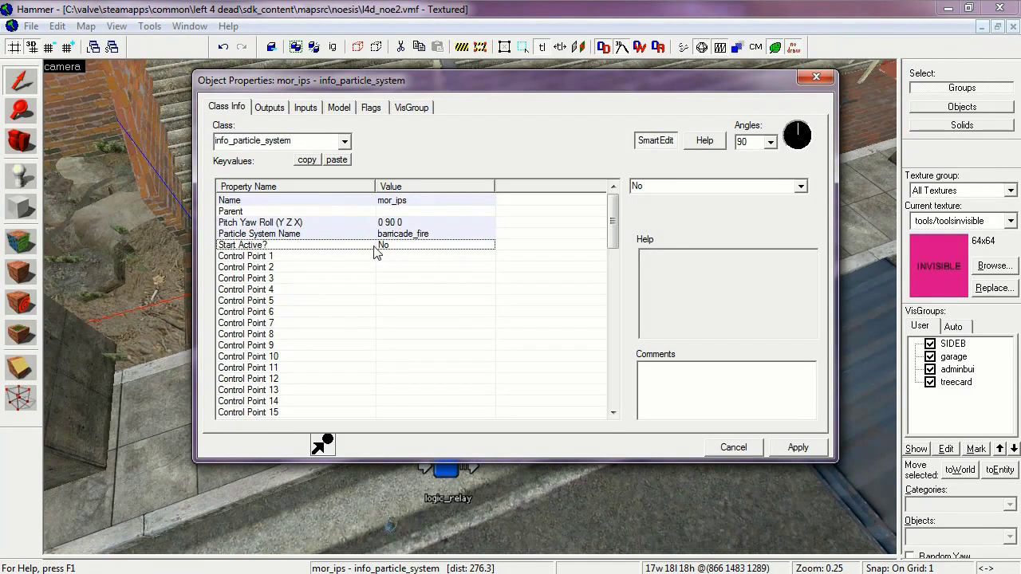
# Compare the keyvalues of the other info_particle_system entities along the sidewalk and rubble, keeping the properties window clear of them
pyautogui.moveTo(530, 85); pyautogui.dragTo(855, 113)
pyautogui.click(351, 407)
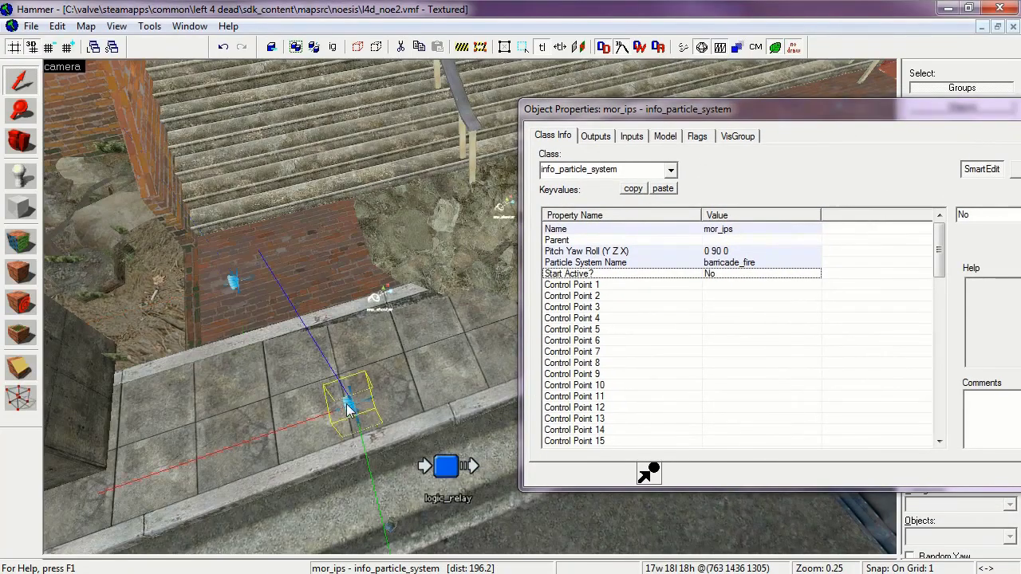
pyautogui.scroll(-3, 368, 297)
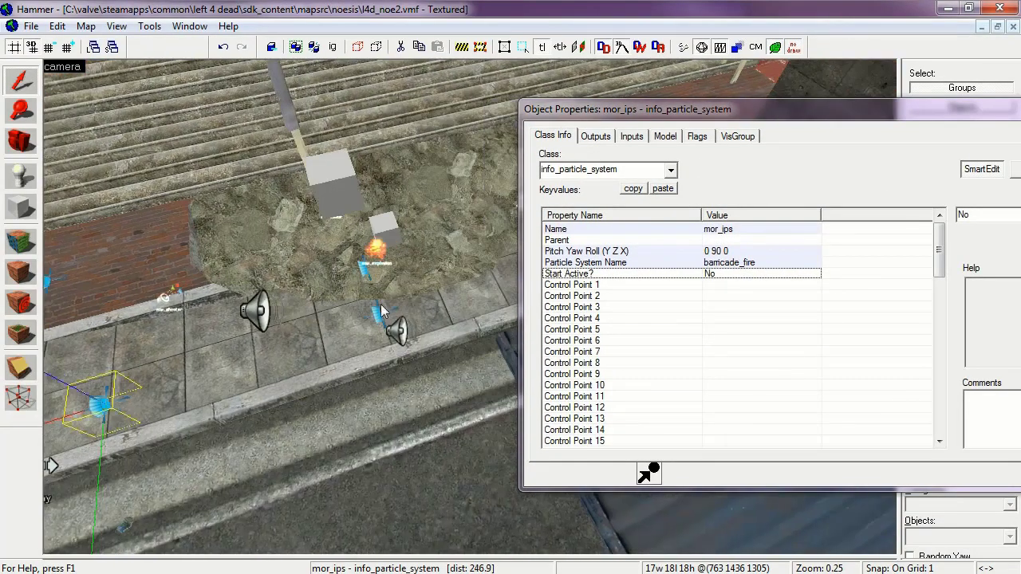
pyautogui.click(368, 271)
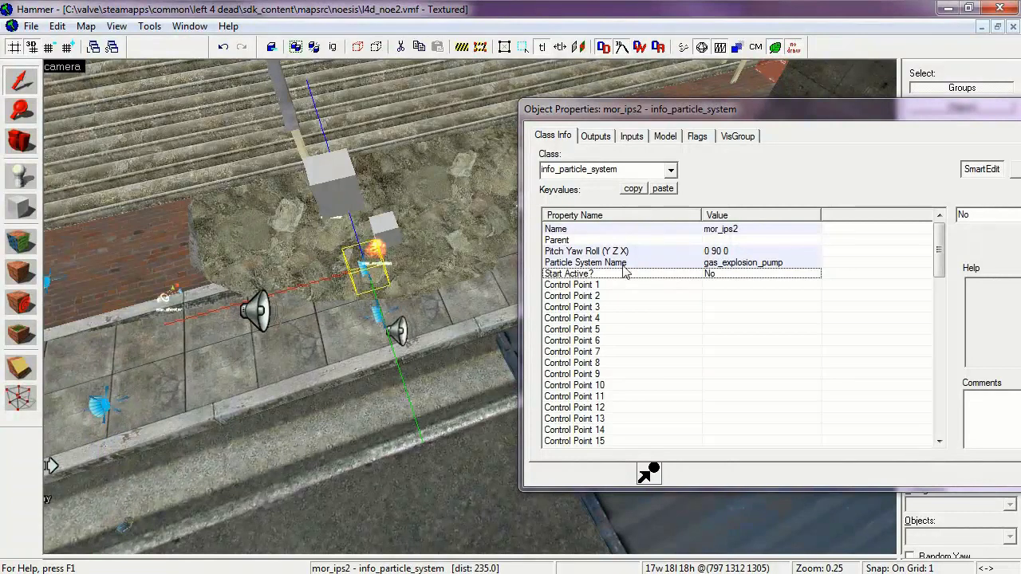
pyautogui.click(379, 319)
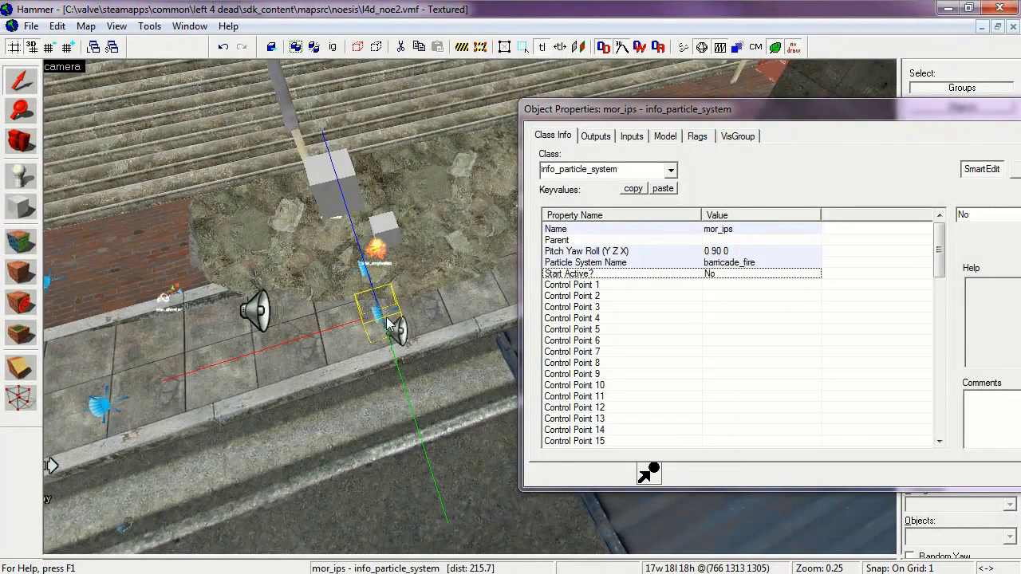
pyautogui.scroll(-2, 385, 299)
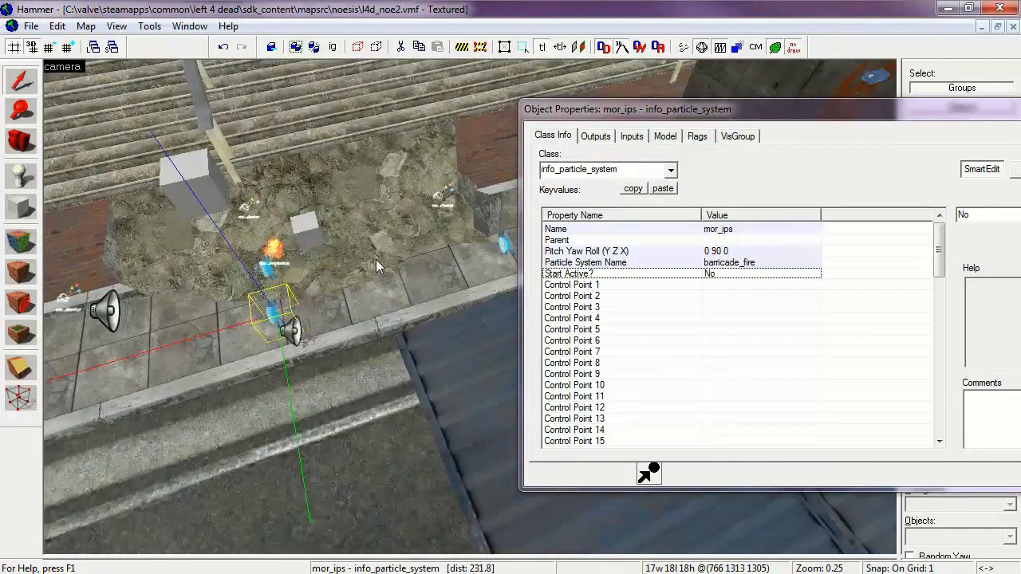
pyautogui.click(502, 245)
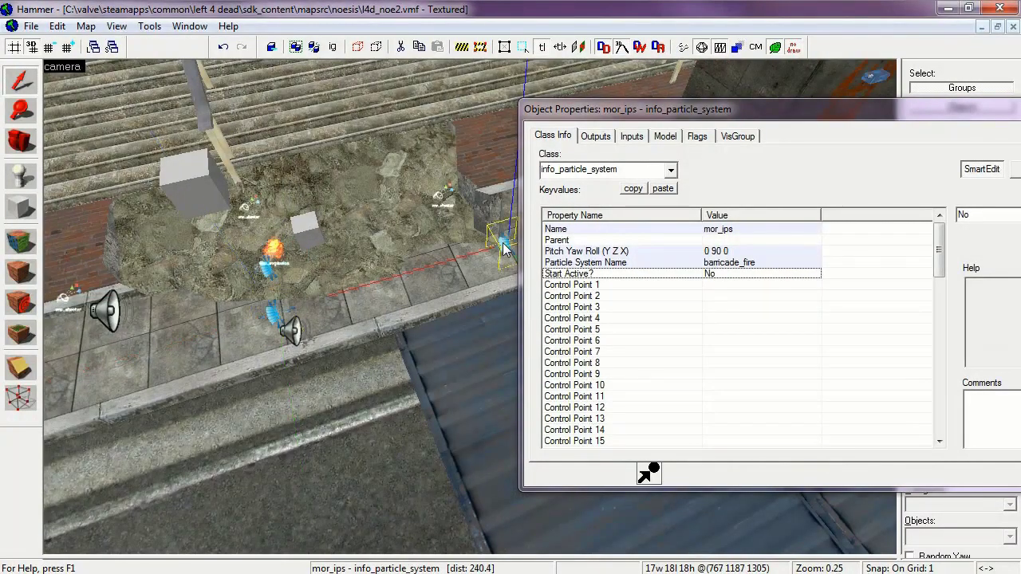
# Review the Particle System Name and Start Active? keyvalues of the info_particle_system beside the env_explosion
pyautogui.click(267, 275)
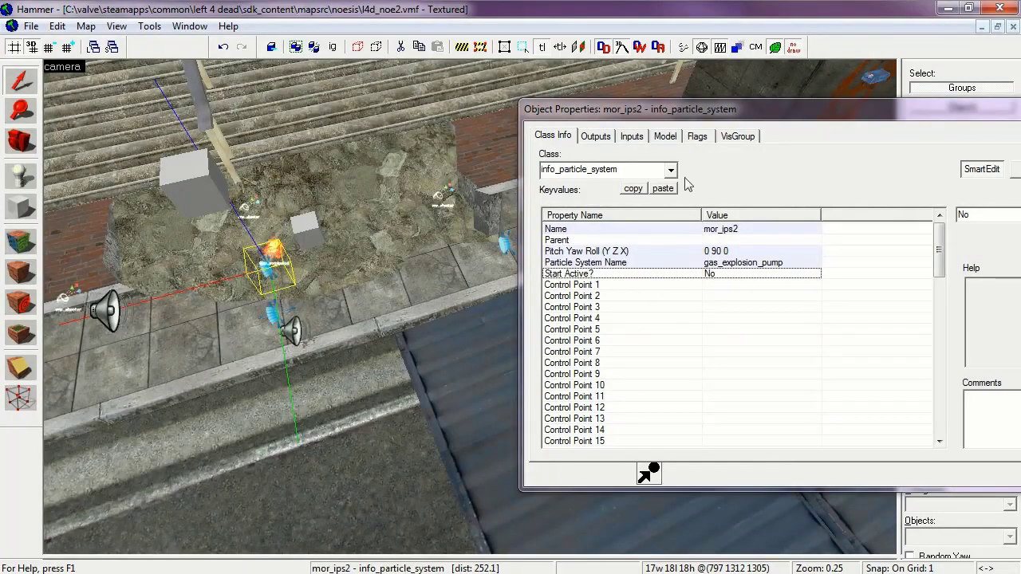
pyautogui.moveTo(688, 119); pyautogui.dragTo(500, 170)
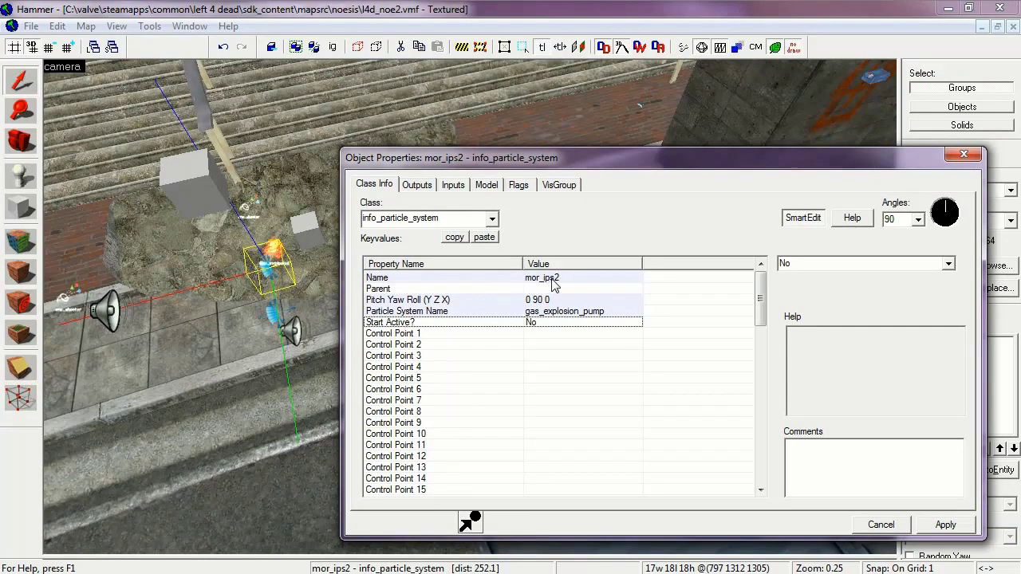
pyautogui.click(371, 311)
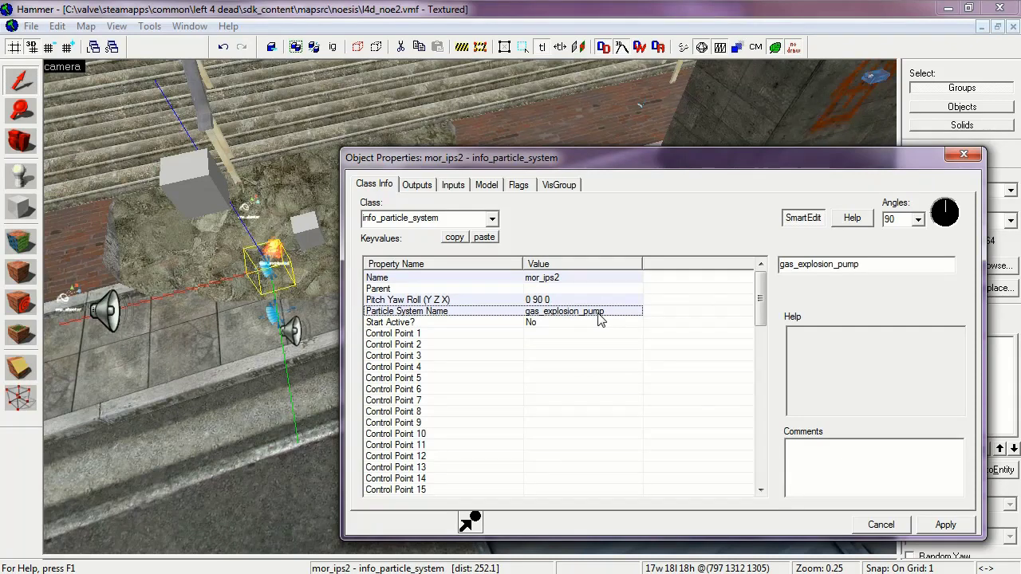
pyautogui.click(392, 326)
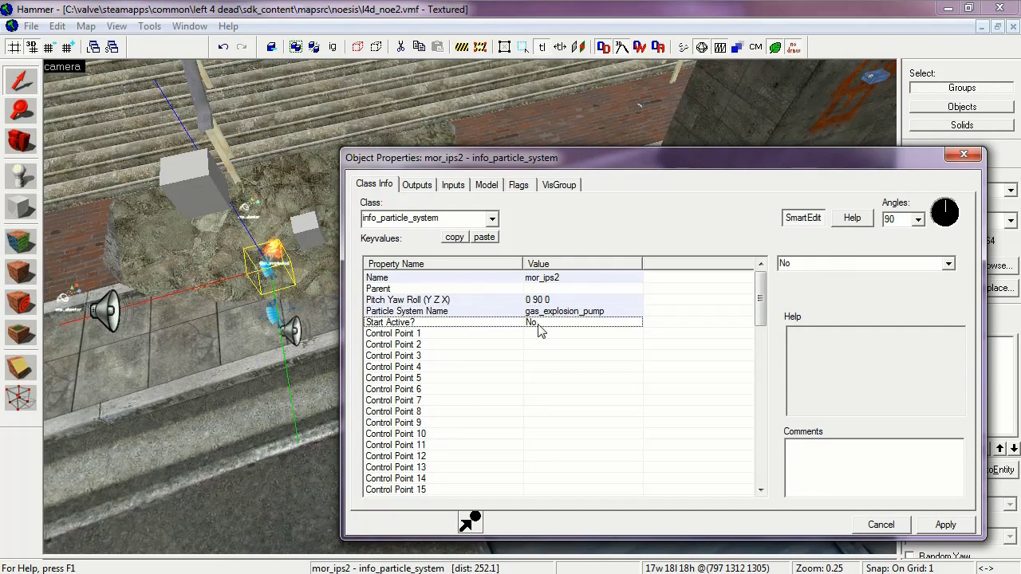
pyautogui.moveTo(499, 165); pyautogui.dragTo(683, 118)
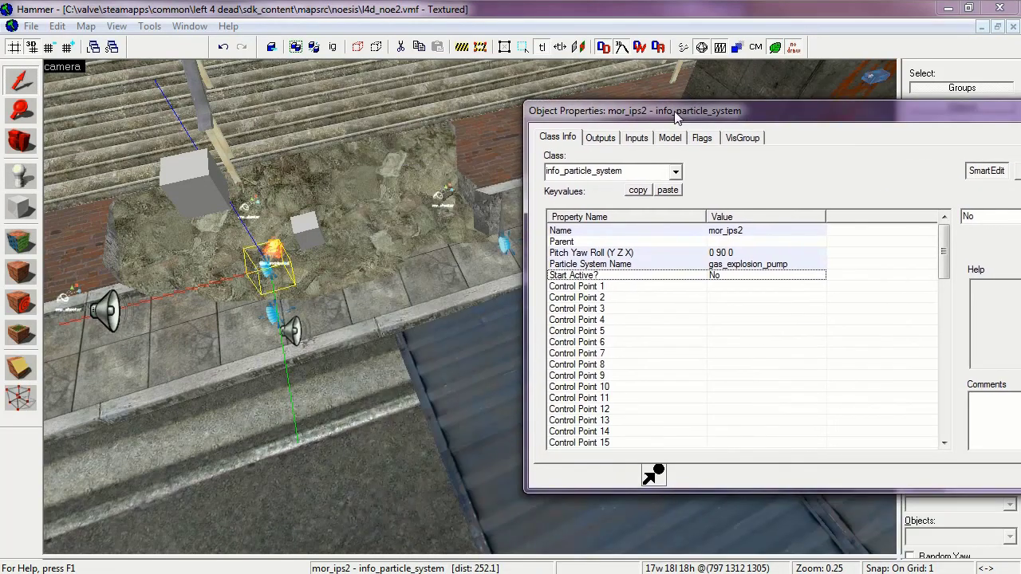
# Select the env_shooter at the far edge of the rubble and review its Gib Direction, Gib Velocity and Gib Life keyvalues
pyautogui.click(441, 199)
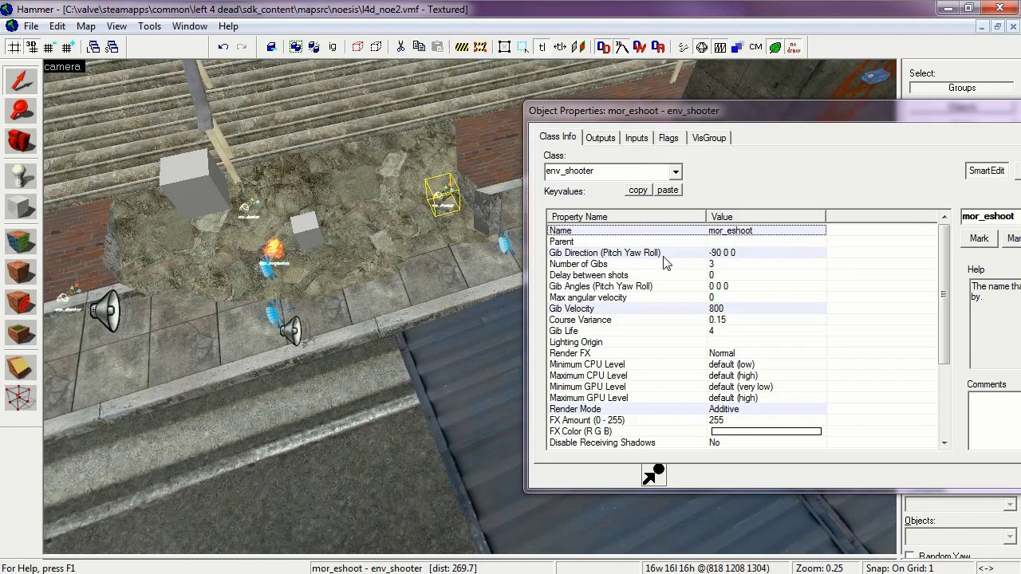
pyautogui.click(593, 254)
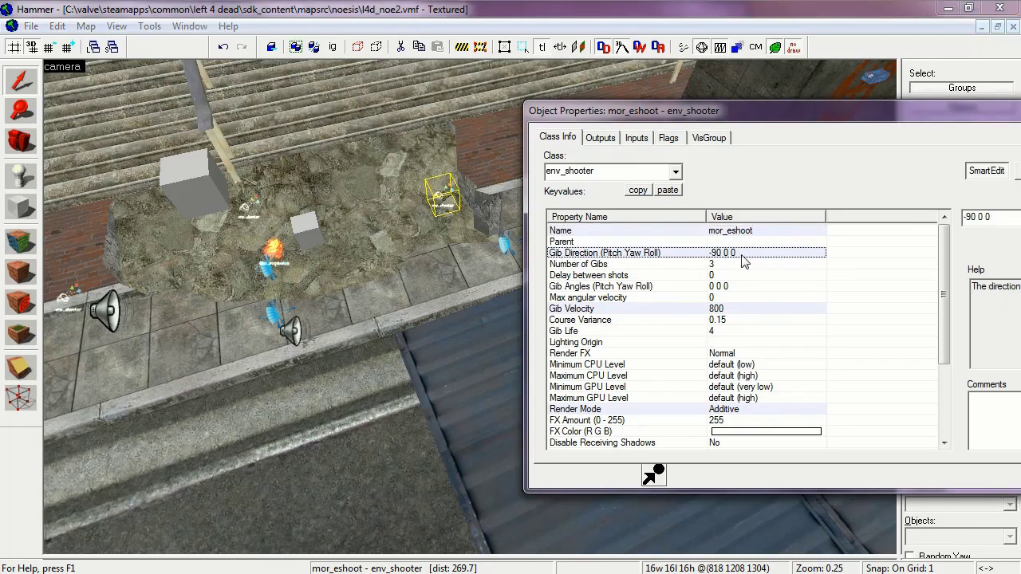
pyautogui.click(625, 311)
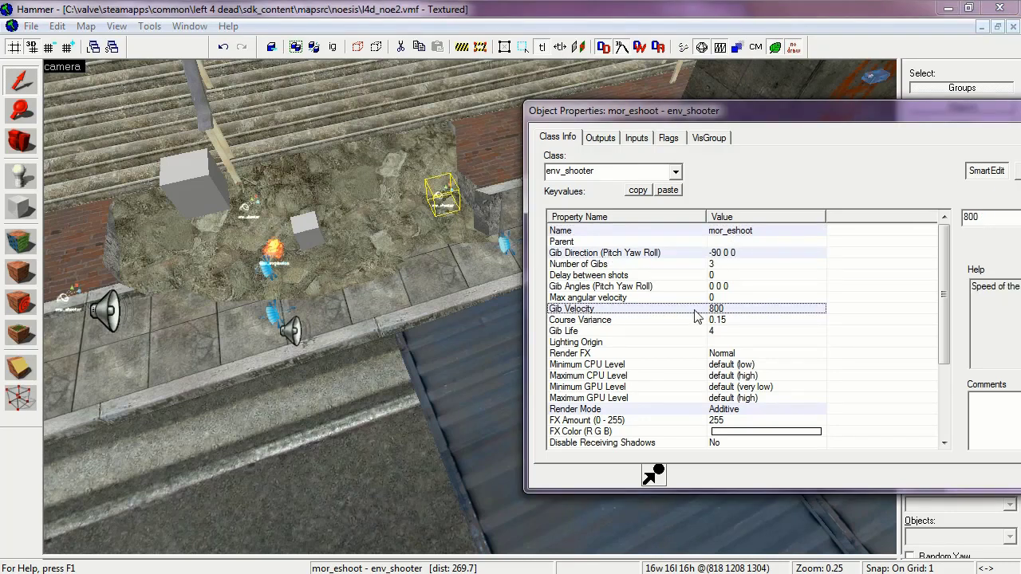
pyautogui.click(706, 333)
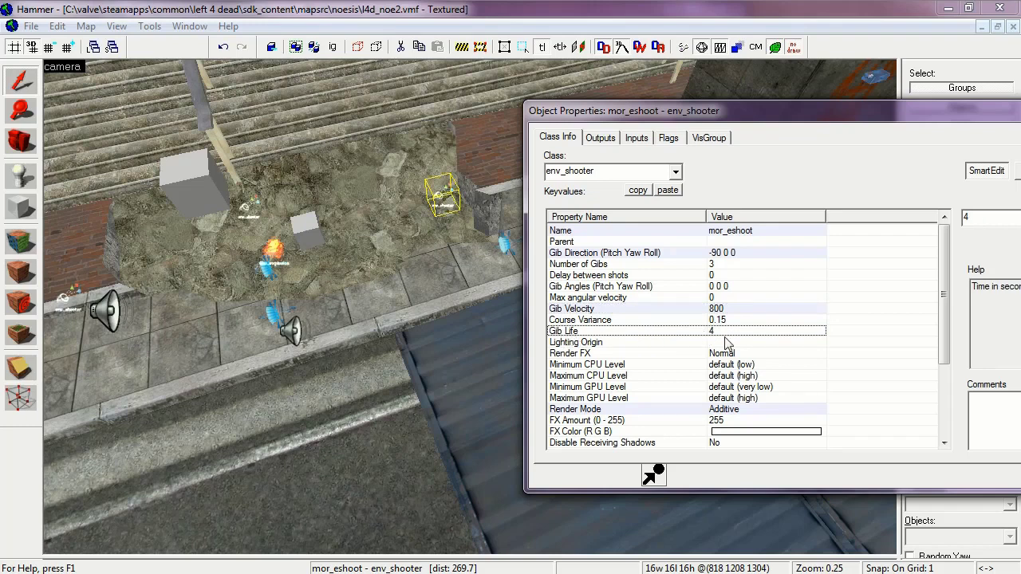
# Check the env_shooter's Model keyvalue, preview its concrete chunk model in the Model Browser, and return to the properties
pyautogui.moveTo(938, 304); pyautogui.dragTo(953, 397)
pyautogui.click(730, 377)
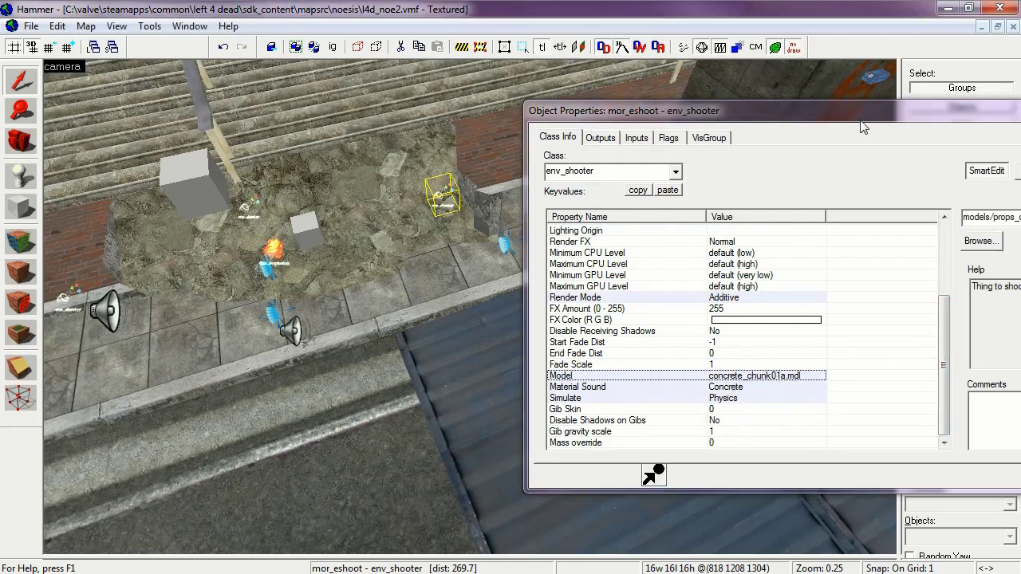
pyautogui.moveTo(801, 119); pyautogui.dragTo(484, 129)
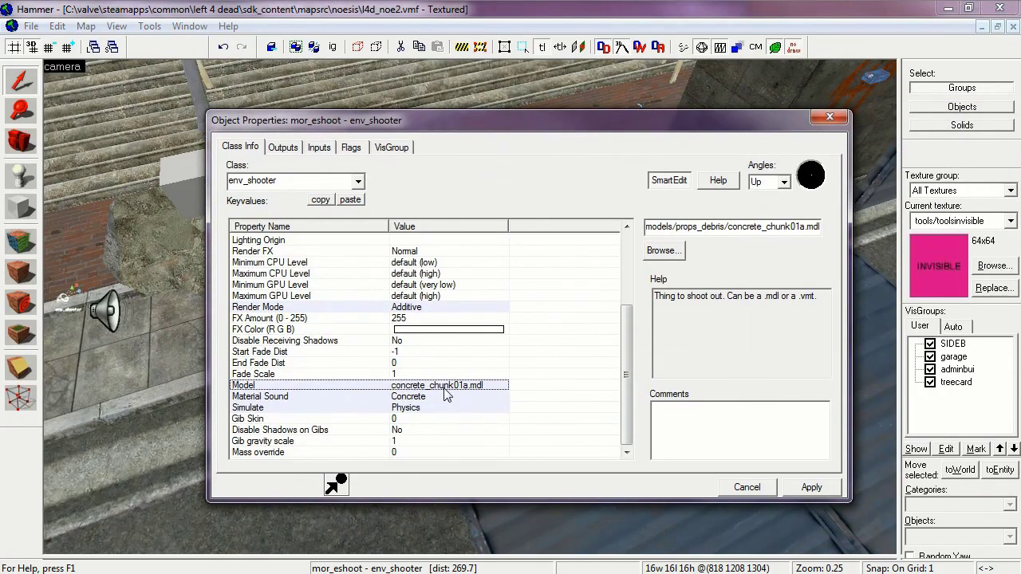
pyautogui.click(671, 255)
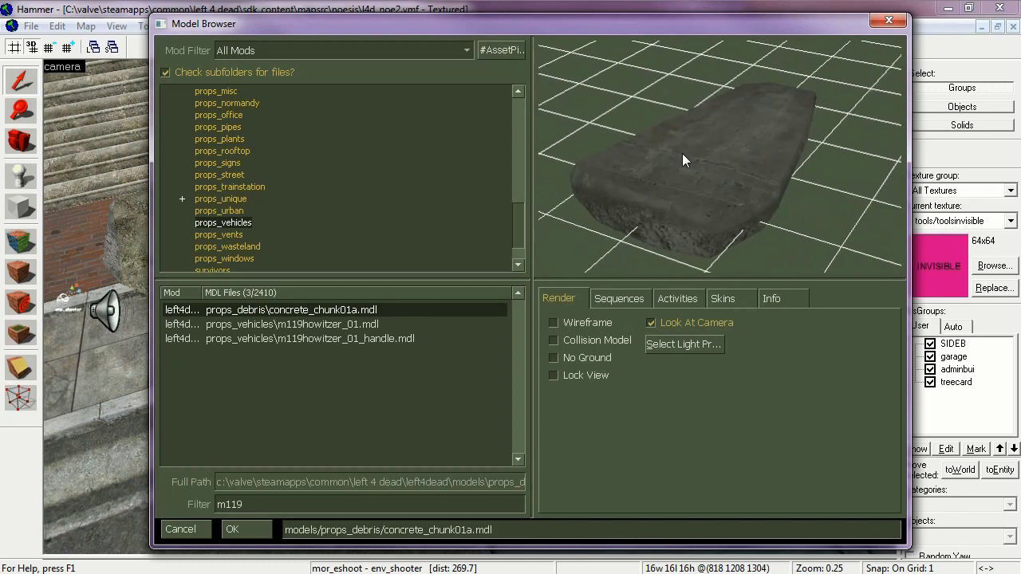
pyautogui.press('Return')
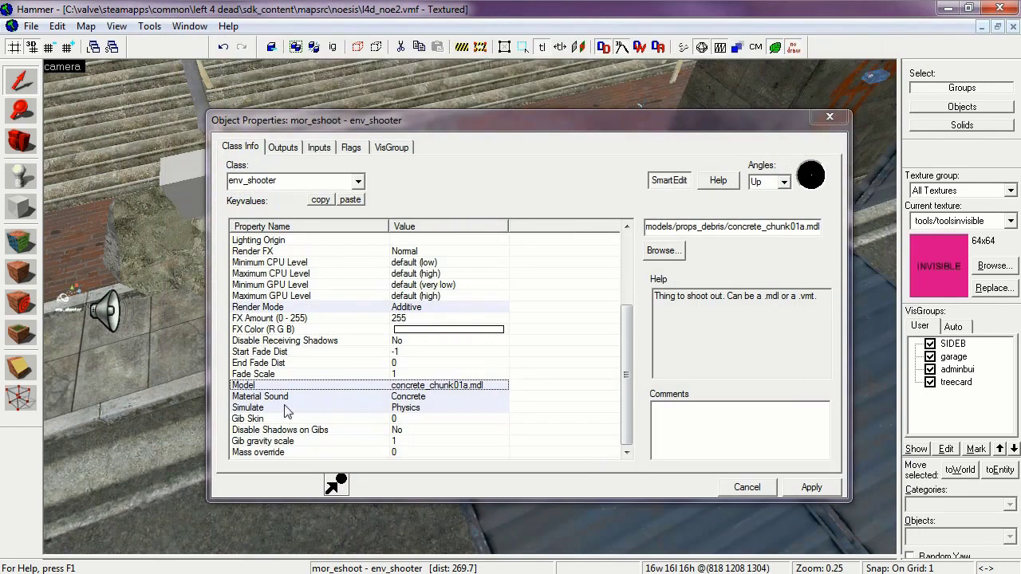
# Review the env_shooter's Material Sound and Simulate keyvalues, and close its properties
pyautogui.click(267, 409)
pyautogui.click(248, 398)
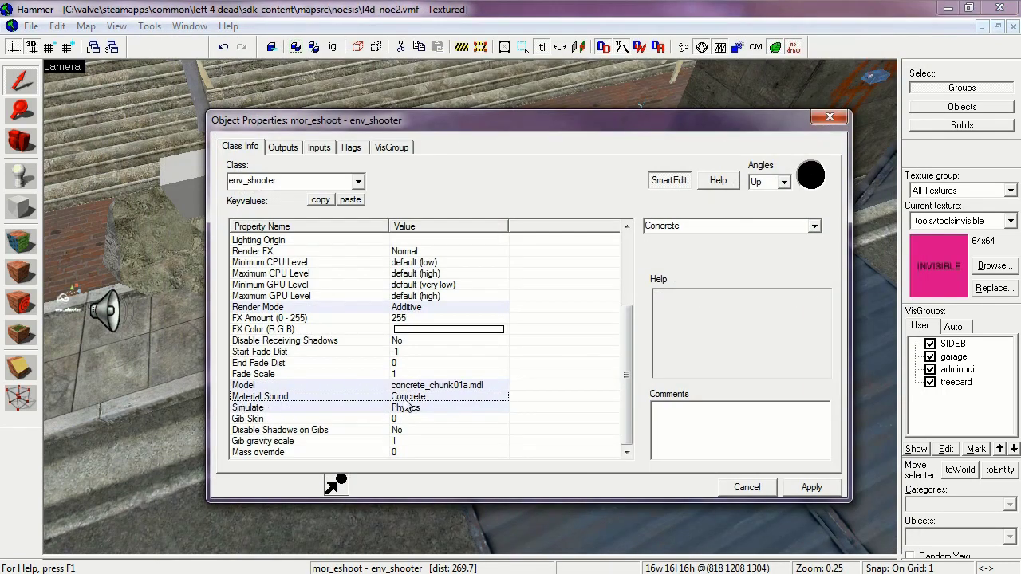
pyautogui.click(288, 410)
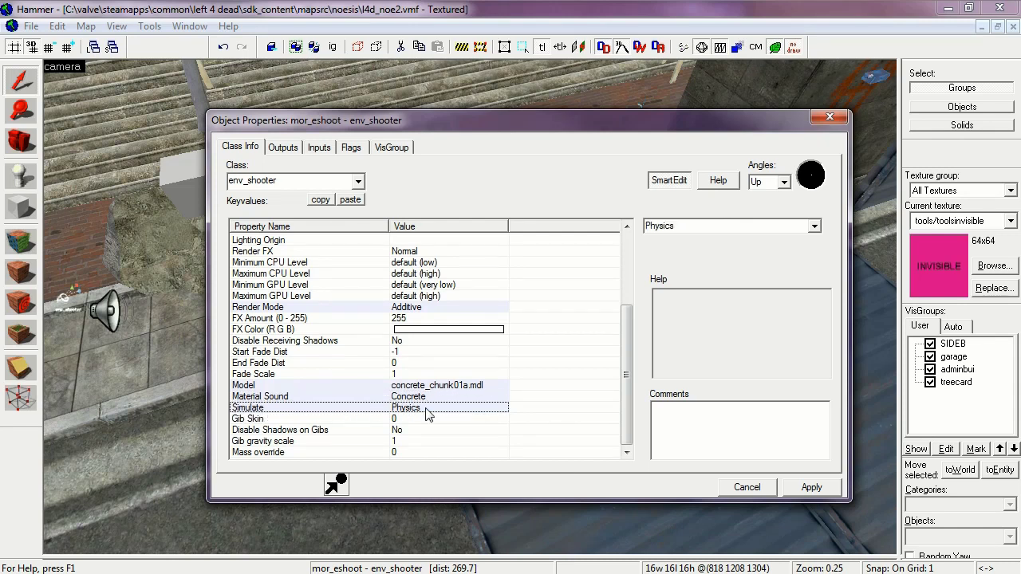
pyautogui.click(827, 120)
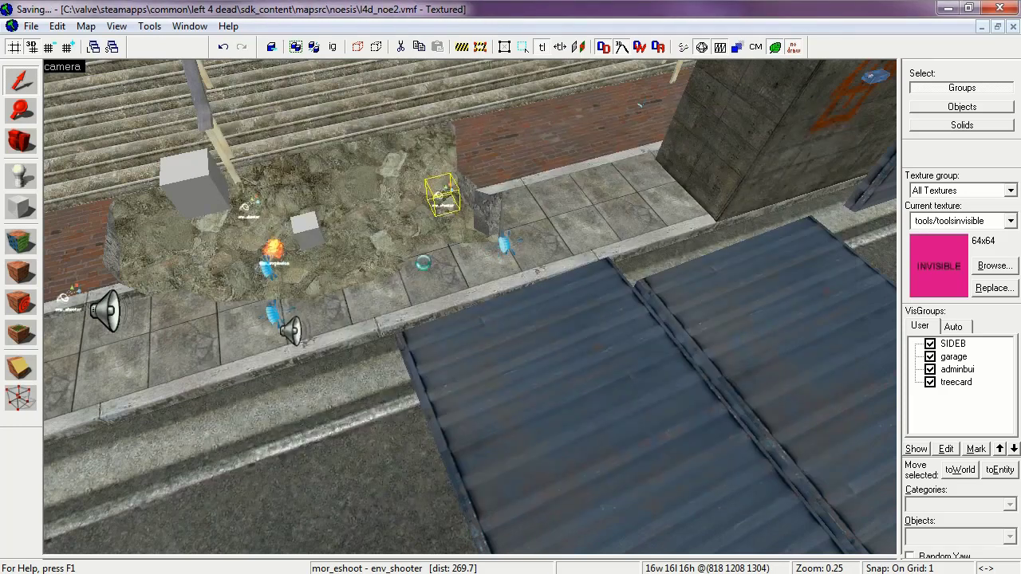
# Open the properties of the env_explosion in the rubble and review its Name, Magnitude and Radius Override keyvalues
pyautogui.press('a')
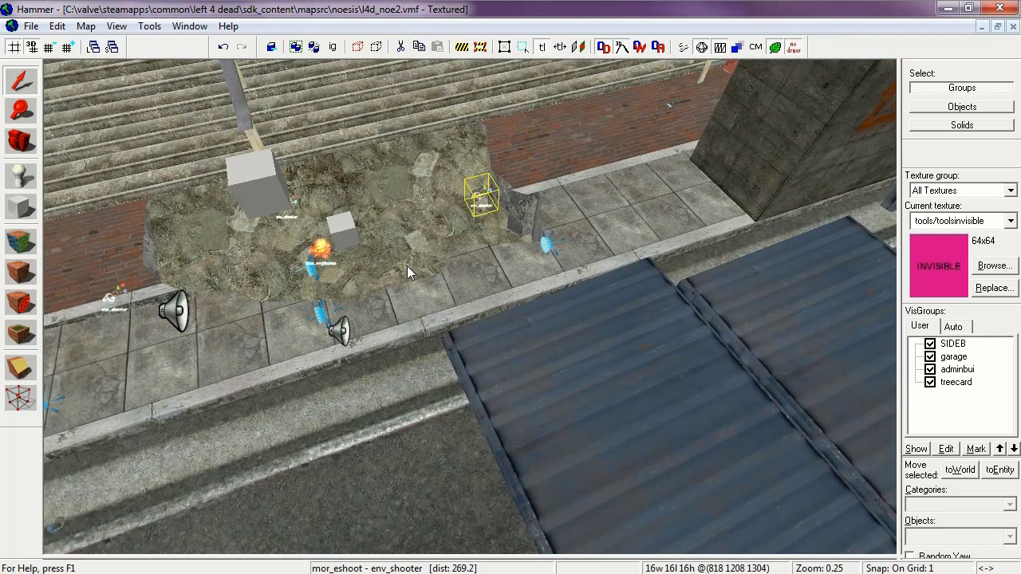
pyautogui.click(395, 259)
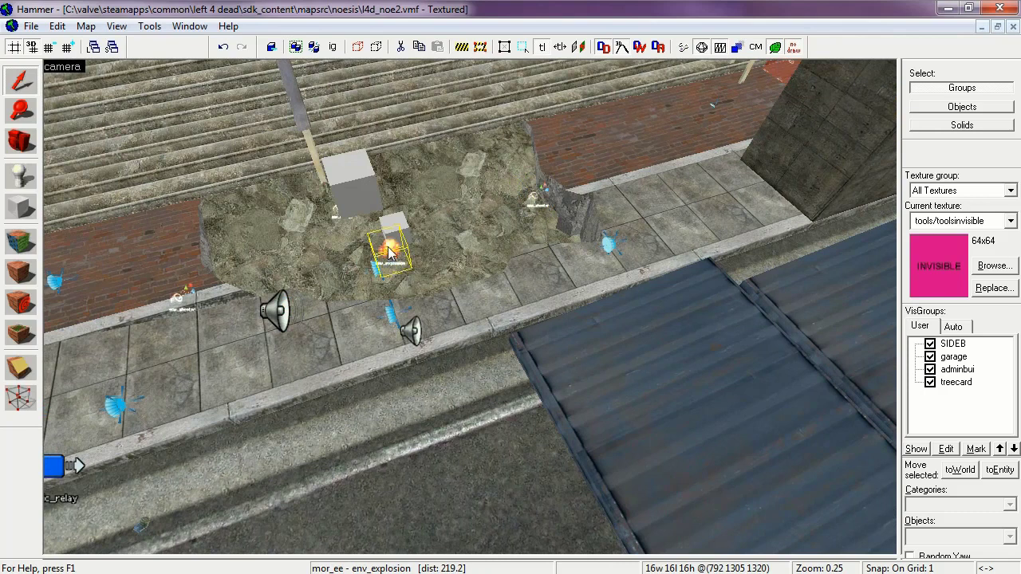
pyautogui.doubleClick(389, 251)
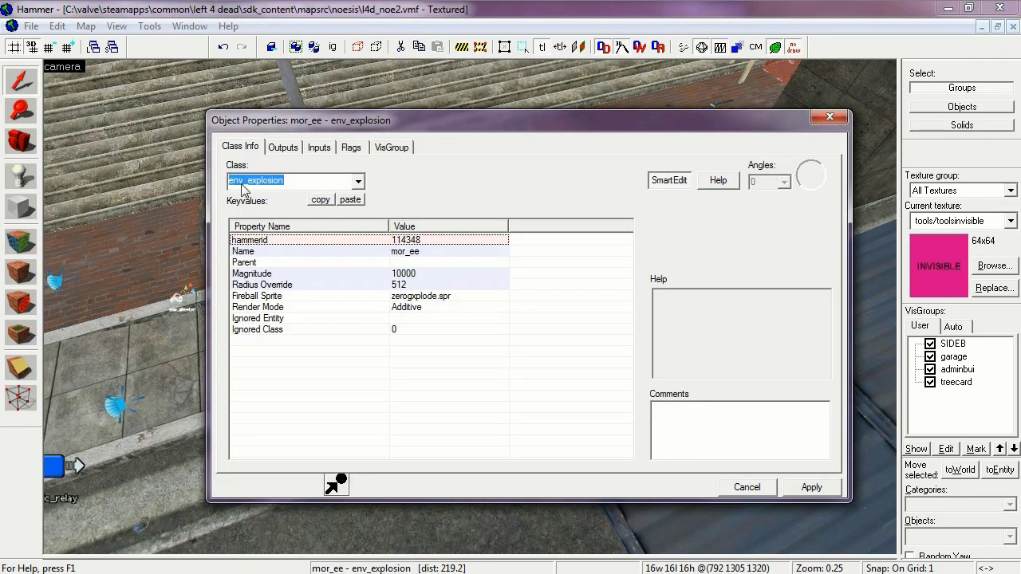
pyautogui.click(268, 252)
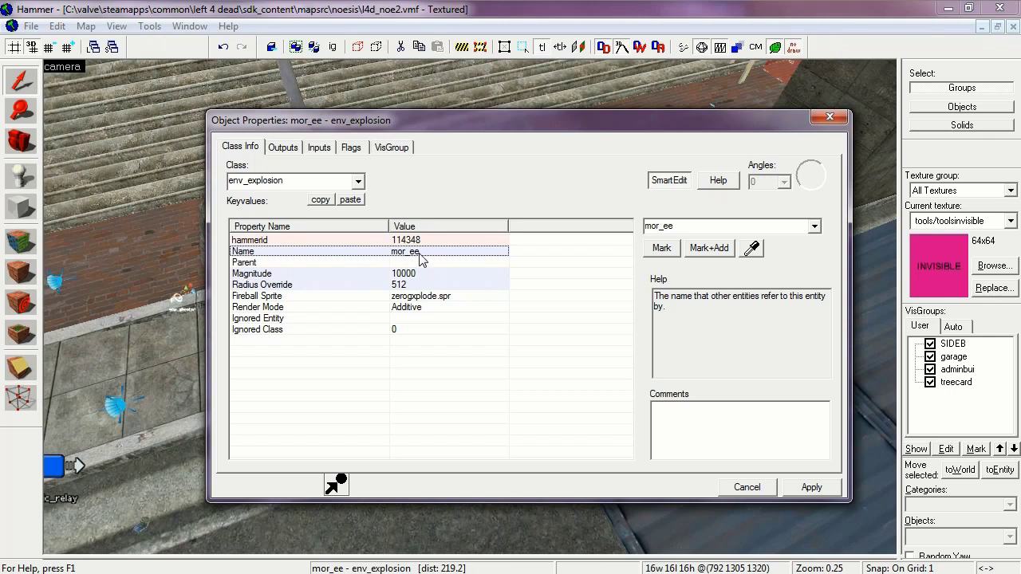
pyautogui.click(287, 275)
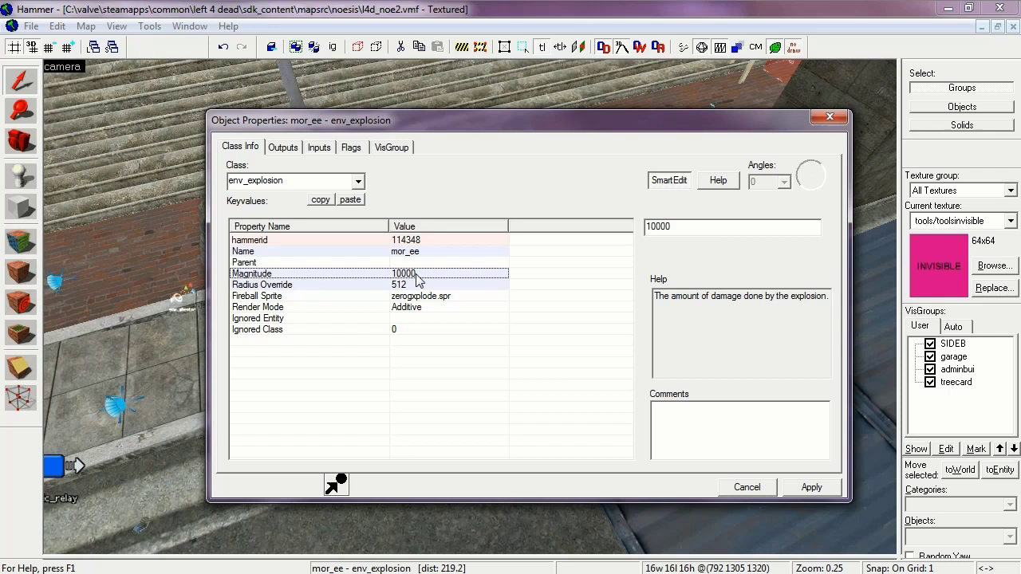
pyautogui.click(272, 286)
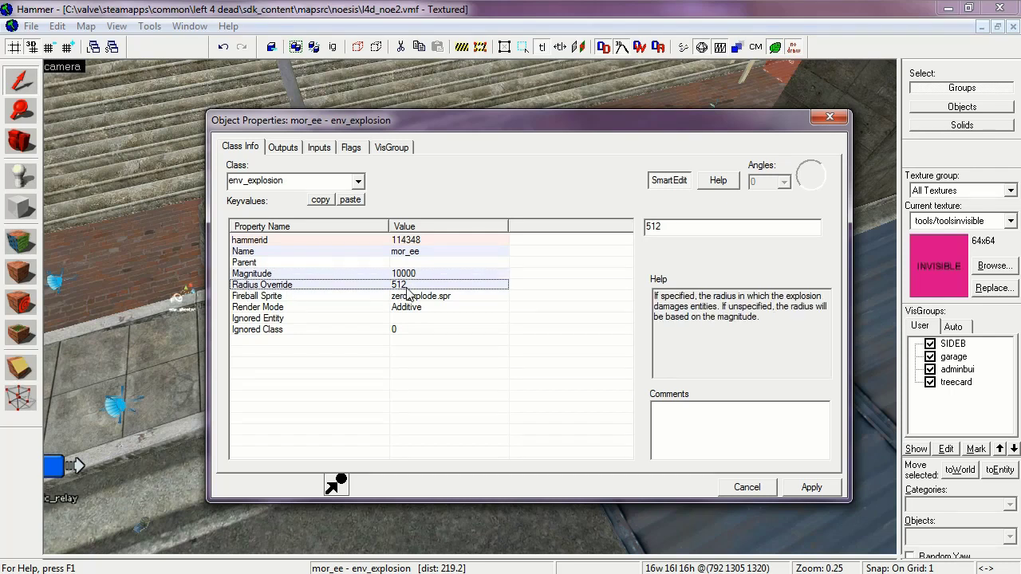
# Review the env_explosion's Fireball Sprite and Render Mode keyvalues and its flags, and close its properties
pyautogui.click(256, 297)
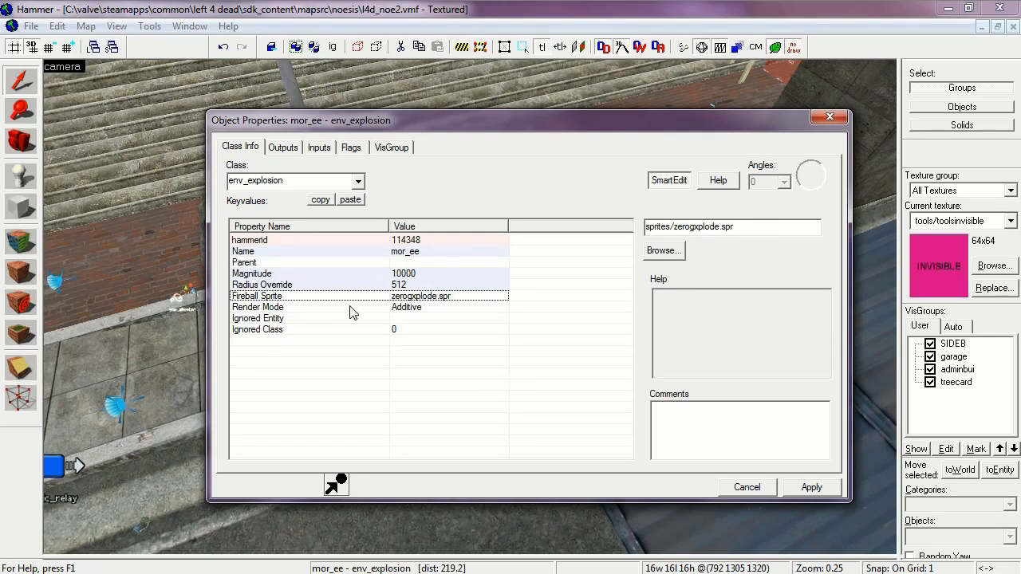
pyautogui.click(315, 308)
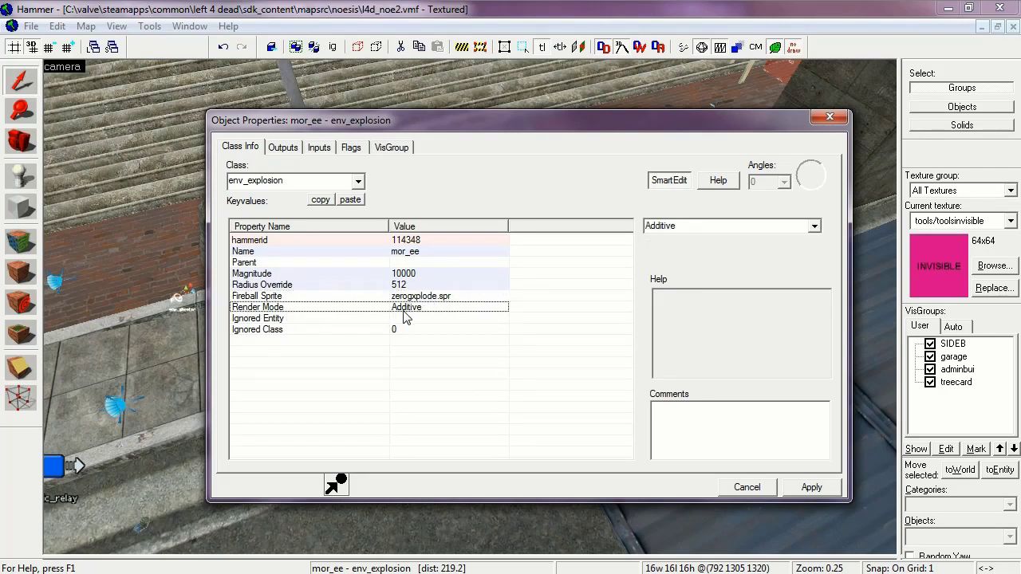
pyautogui.click(351, 148)
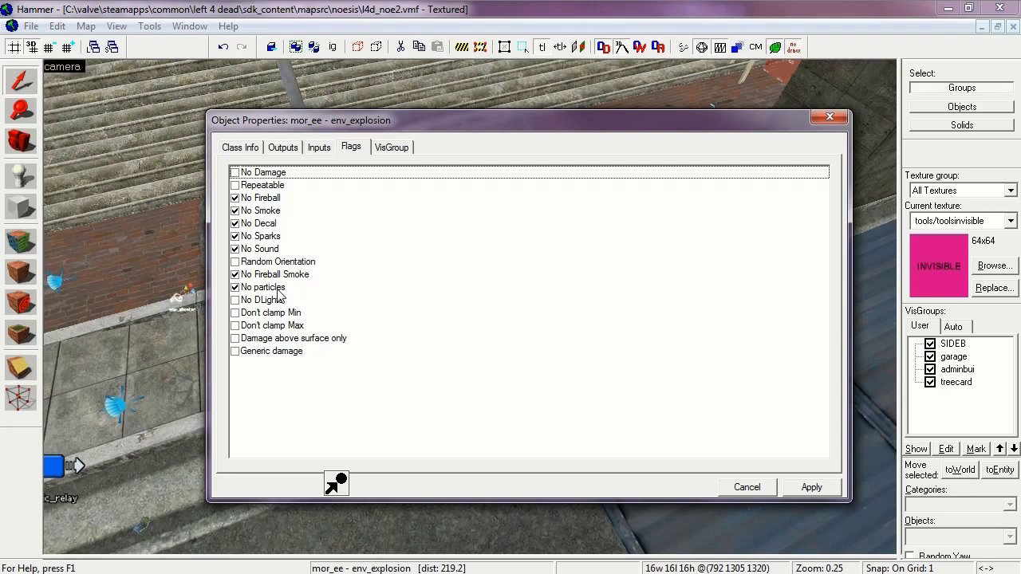
pyautogui.click(828, 118)
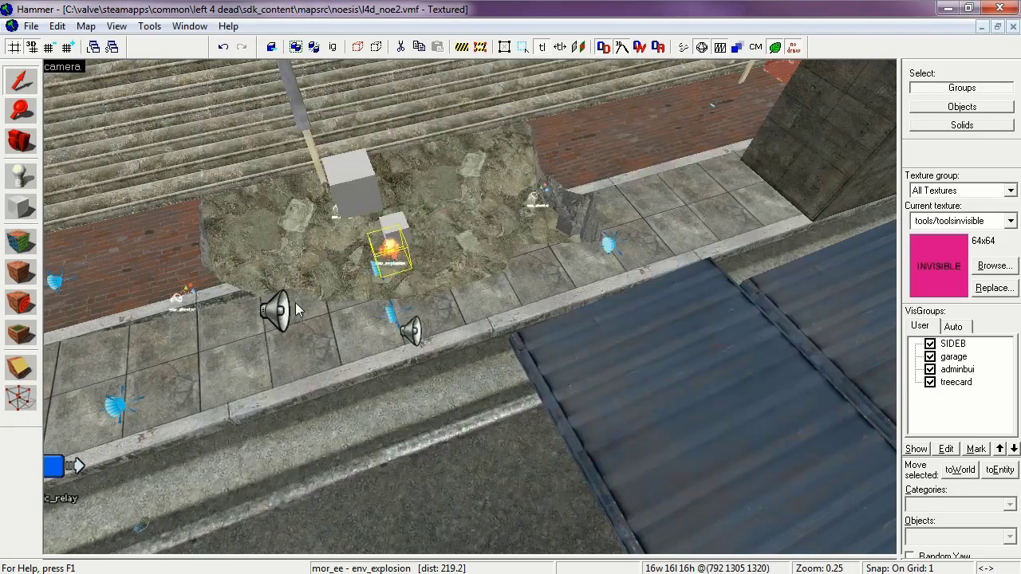
# Review the Name, Sound Name and flags of the larger ambient_generic on the sidewalk beside the rubble, and close its properties
pyautogui.doubleClick(273, 309)
pyautogui.click(244, 184)
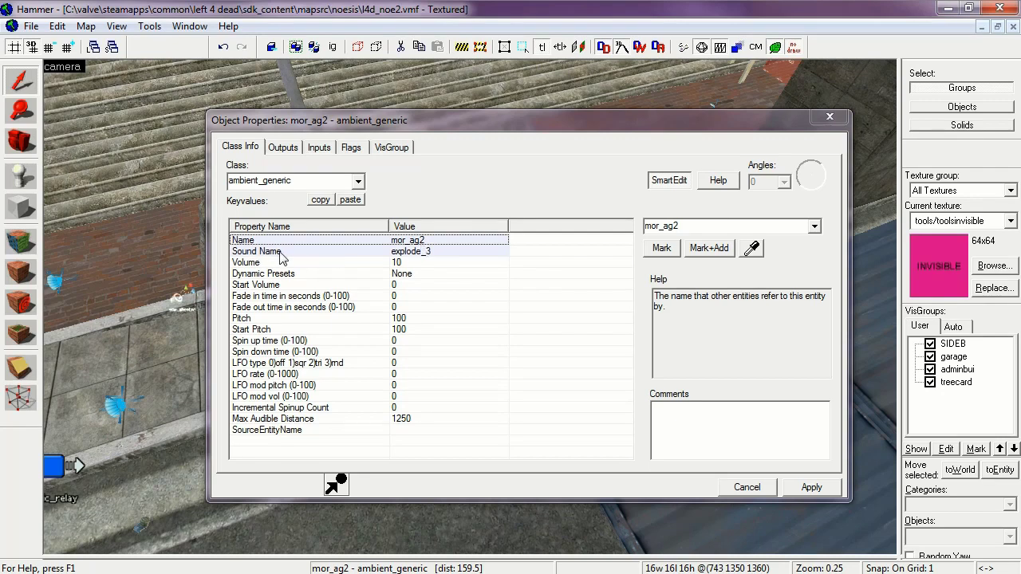
pyautogui.click(399, 254)
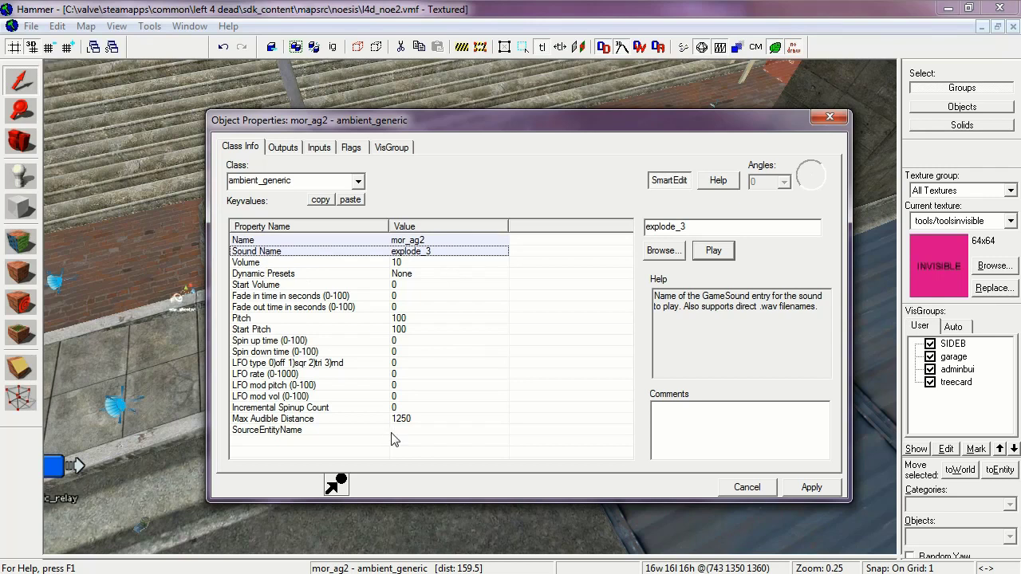
pyautogui.click(352, 148)
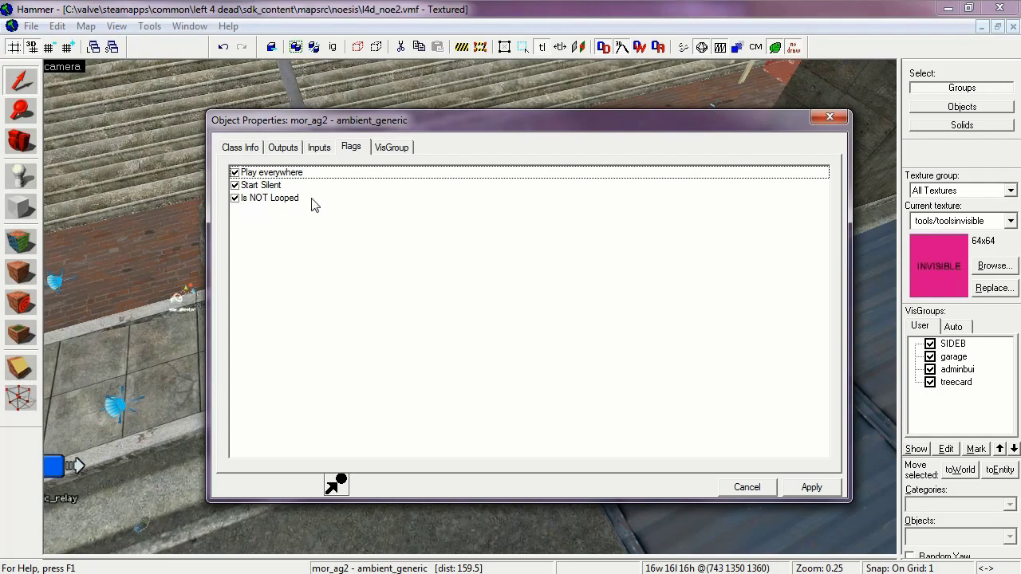
pyautogui.click(827, 119)
# Open the ambient_generic near the curb, review its Name, play its fire sound, check its flags, and close its properties
pyautogui.click(413, 334)
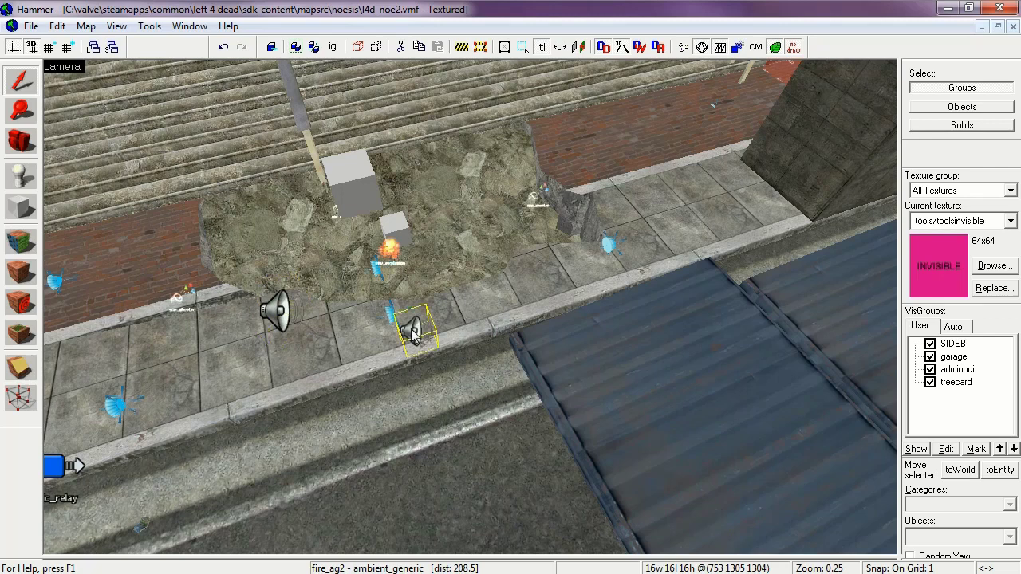
pyautogui.doubleClick(415, 334)
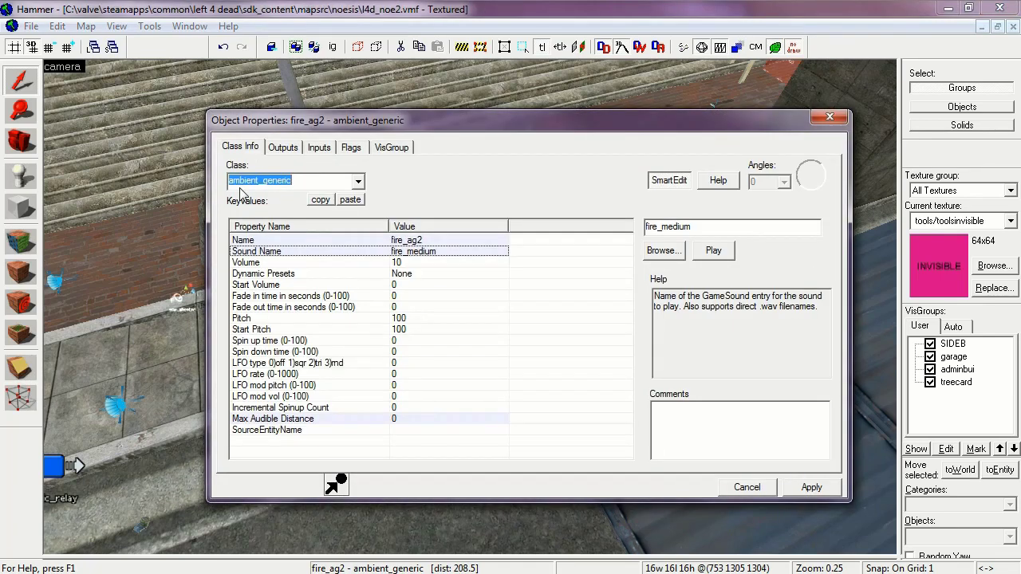
pyautogui.click(417, 241)
pyautogui.click(236, 254)
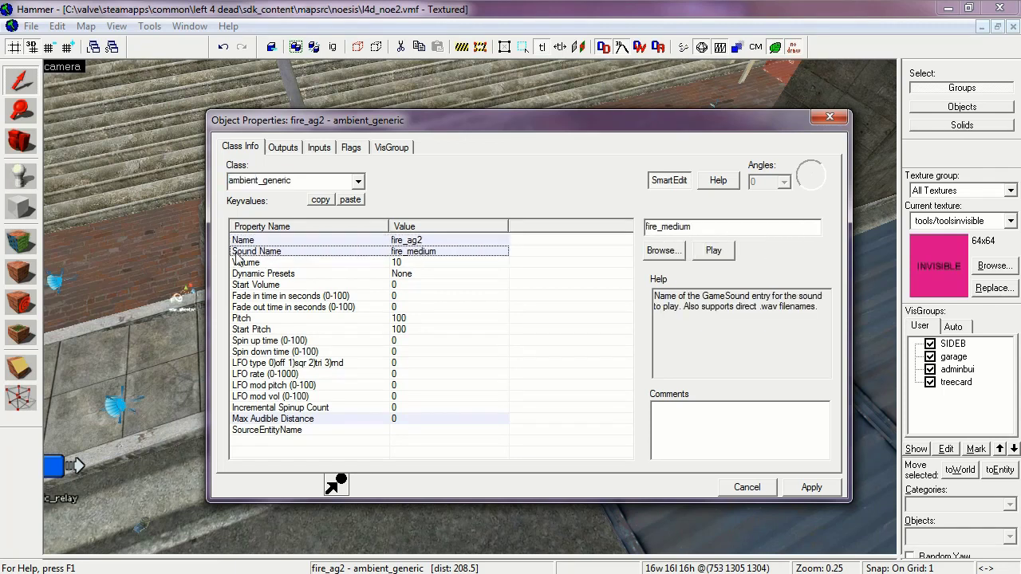
pyautogui.click(698, 256)
pyautogui.click(352, 150)
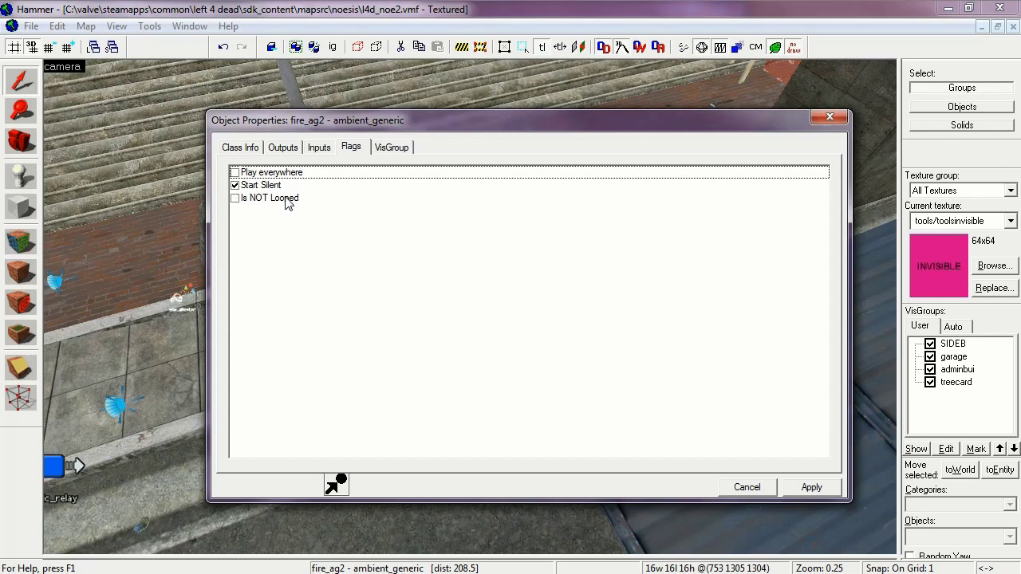
pyautogui.click(831, 118)
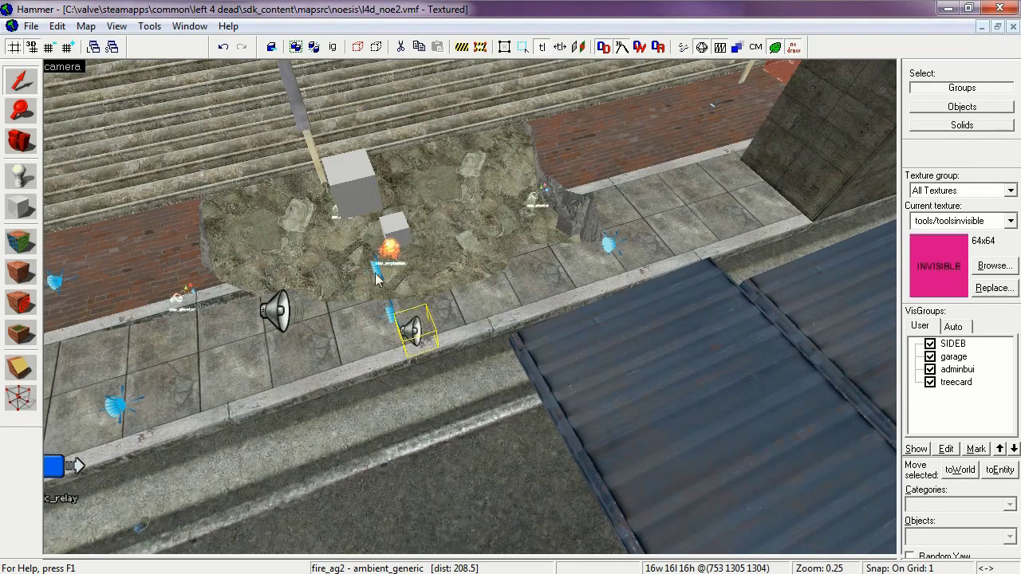
# Open the env_smokestack behind the env_explosion and review its Initial State, speed, particle size, Emission rate and Length of smoke trail keyvalues
pyautogui.click(403, 230)
pyautogui.hotkey('alt', 'Return')
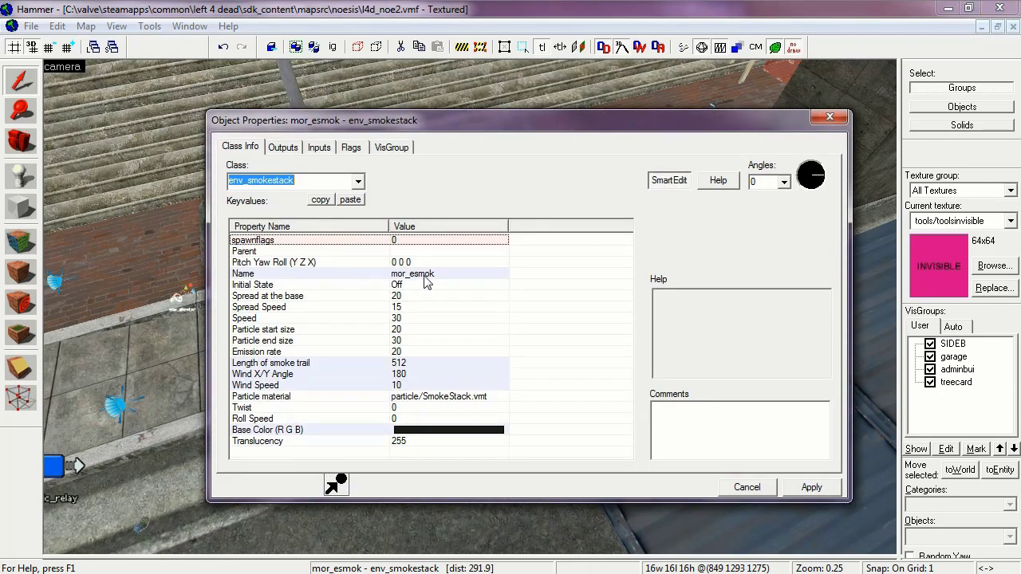
pyautogui.click(257, 286)
pyautogui.click(253, 308)
pyautogui.click(254, 319)
pyautogui.click(258, 330)
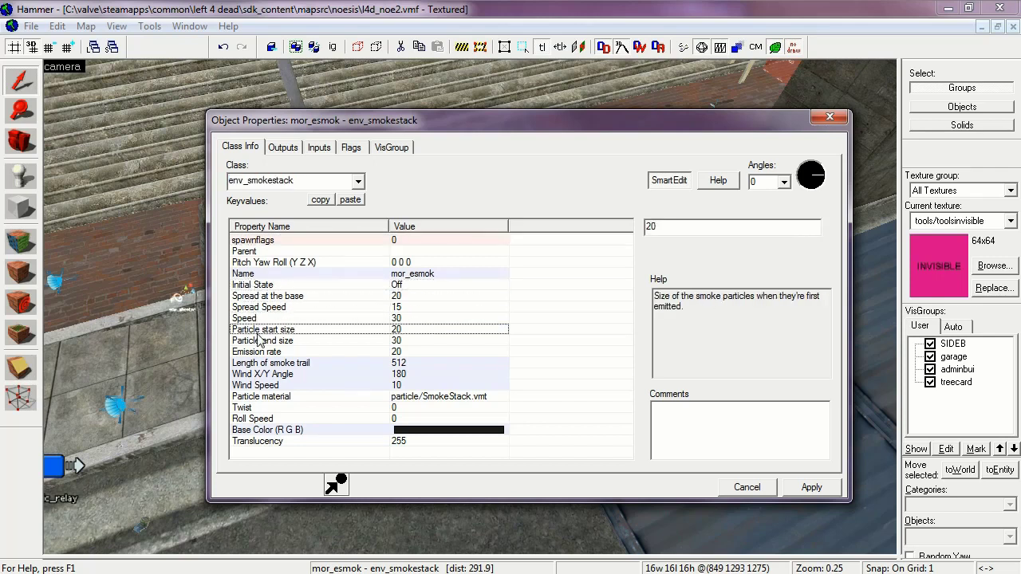
pyautogui.click(260, 341)
pyautogui.click(262, 354)
pyautogui.click(270, 363)
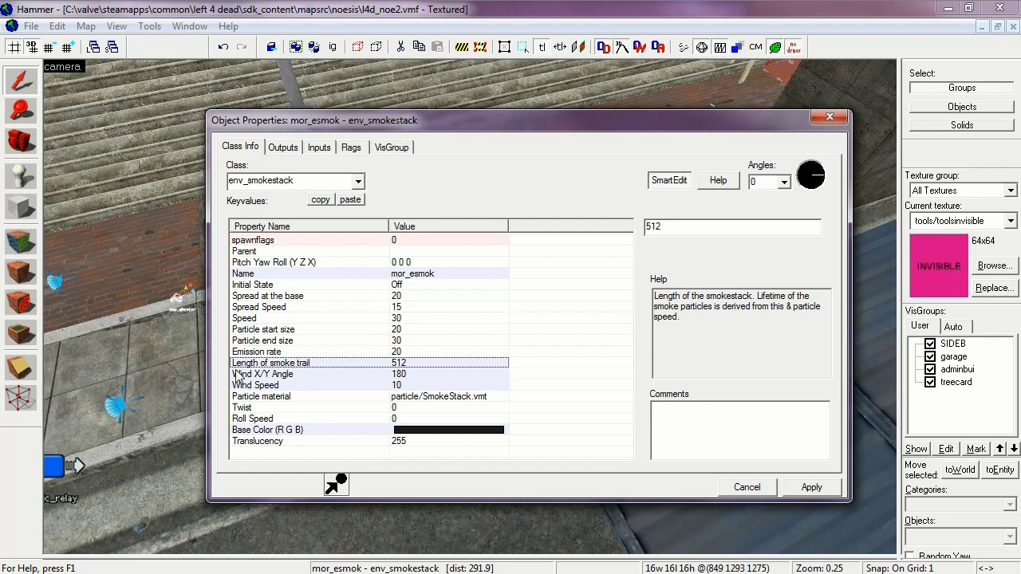
# Review the env_smokestack's Wind X/Y Angle, Wind Speed, Roll Speed and Base Color keyvalues
pyautogui.click(369, 375)
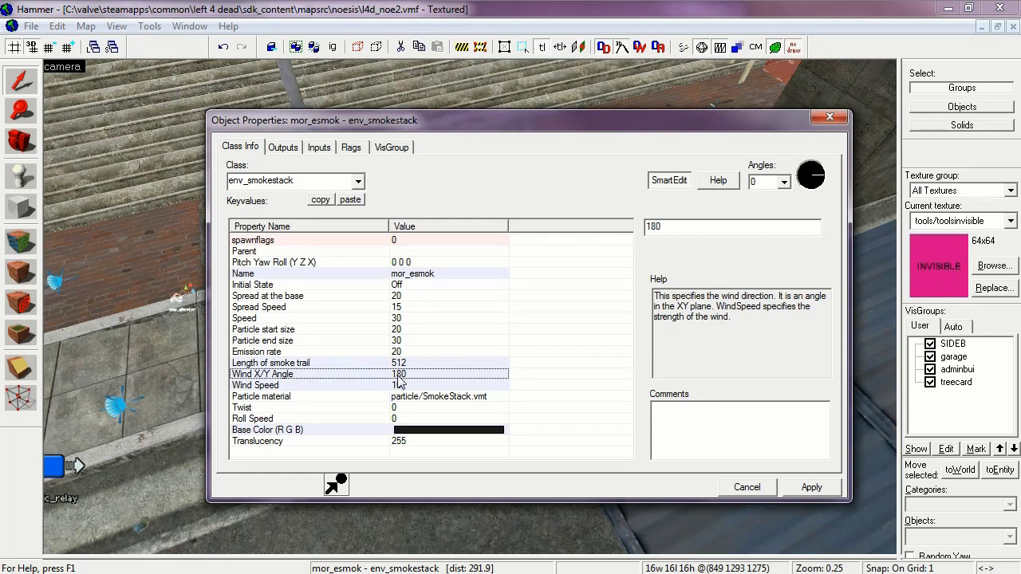
pyautogui.click(397, 385)
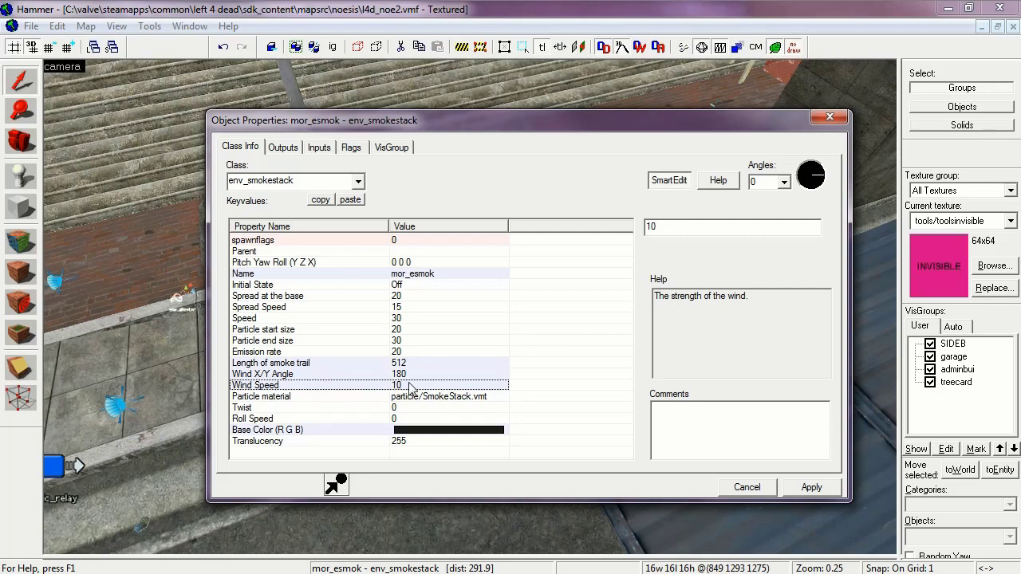
pyautogui.click(410, 420)
pyautogui.click(405, 431)
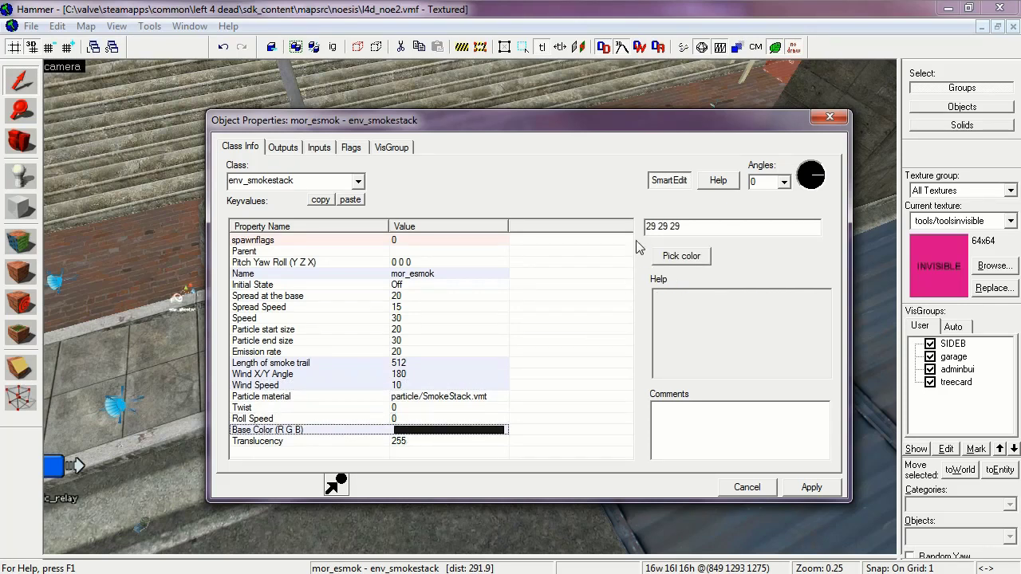
# Check the env_smokestack's flags and close its properties
pyautogui.click(351, 150)
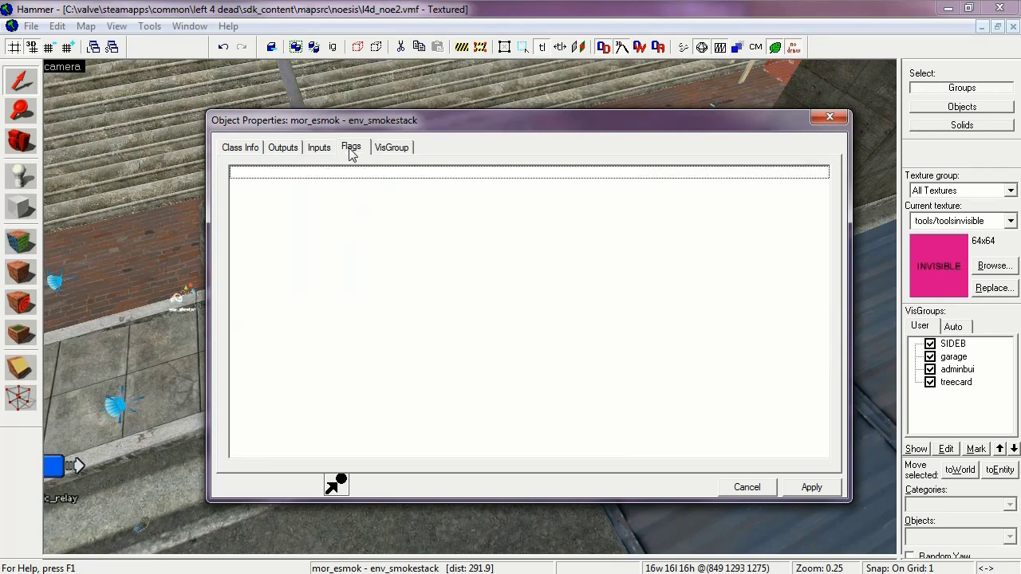
pyautogui.click(829, 117)
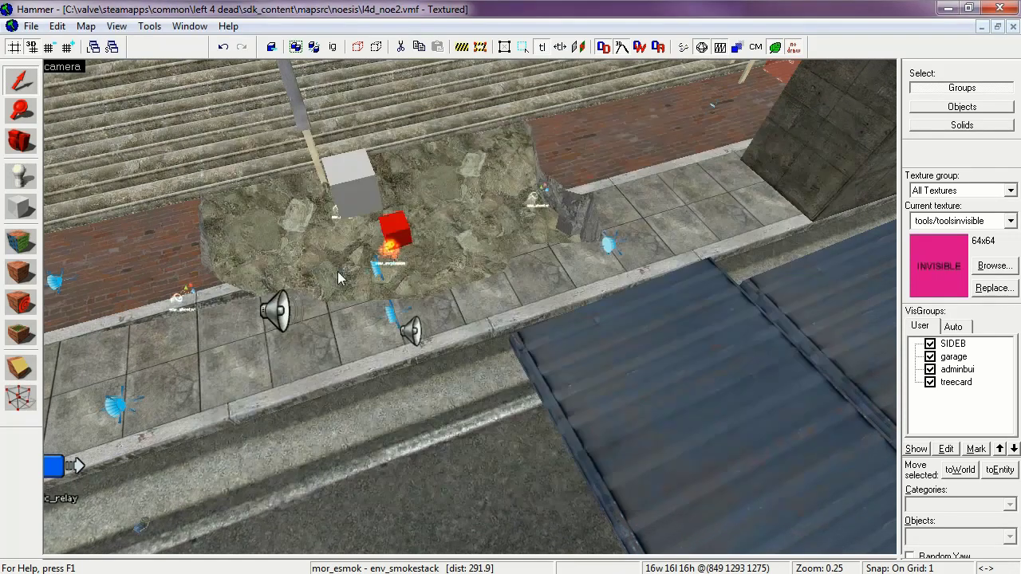
# Open the properties of the crushed soda can func_orator on the road by the curb, and close them
pyautogui.click(20, 141)
pyautogui.moveTo(335, 263); pyautogui.dragTo(469, 307)
pyautogui.scroll(8, 470, 307)
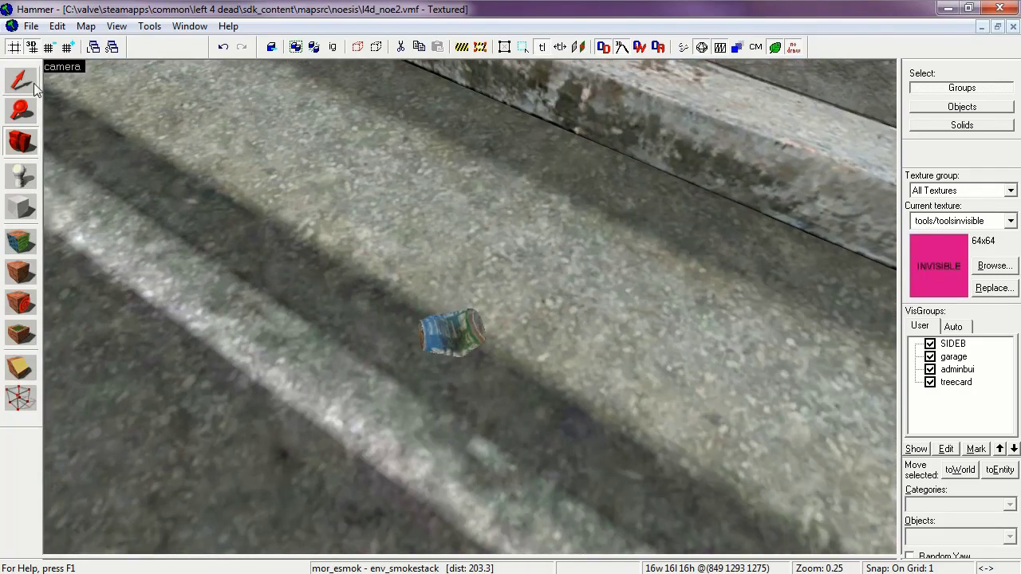
pyautogui.click(32, 83)
pyautogui.doubleClick(463, 331)
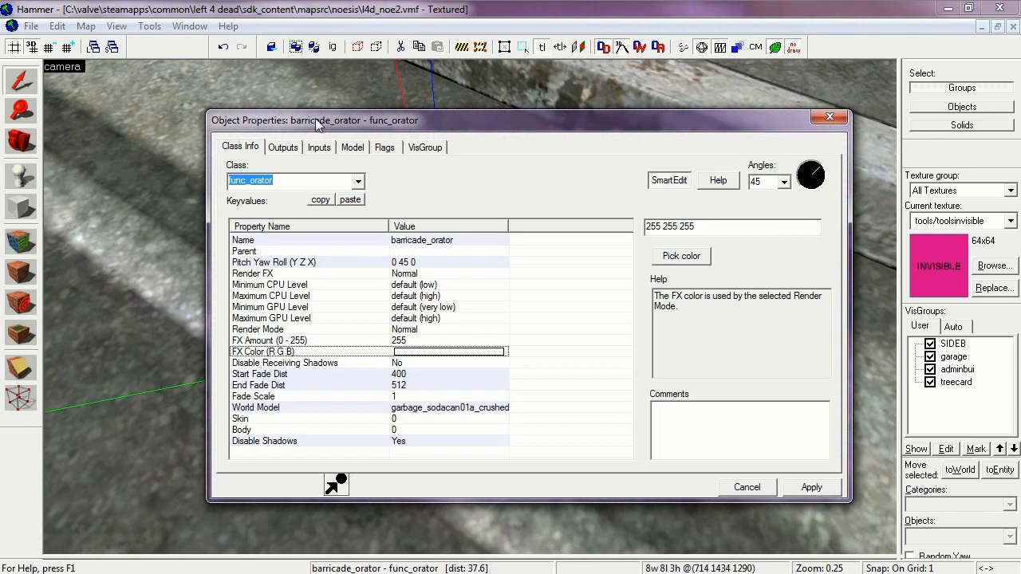
pyautogui.moveTo(315, 124); pyautogui.dragTo(495, 88)
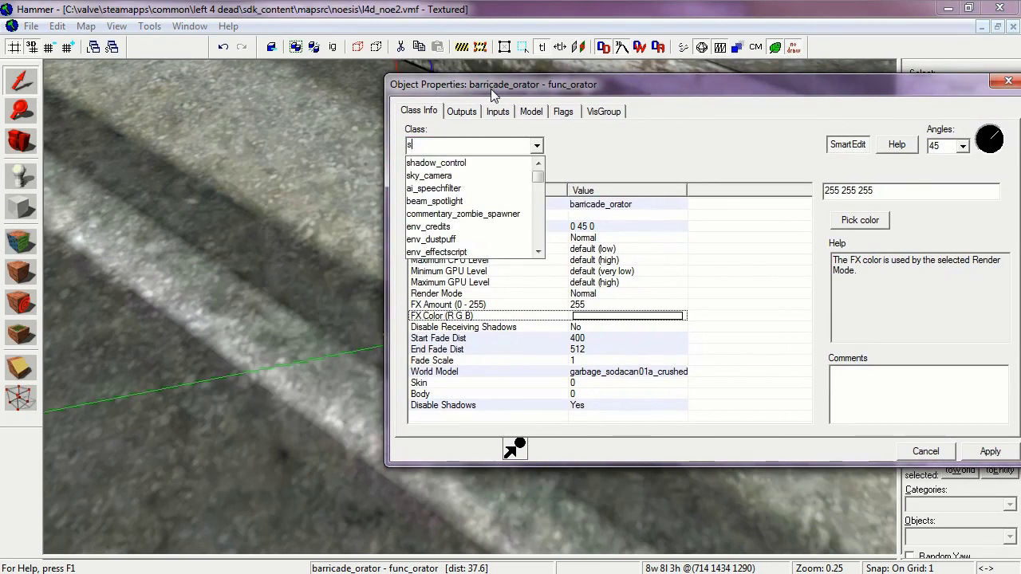
pyautogui.press('Escape')
pyautogui.click(1008, 80)
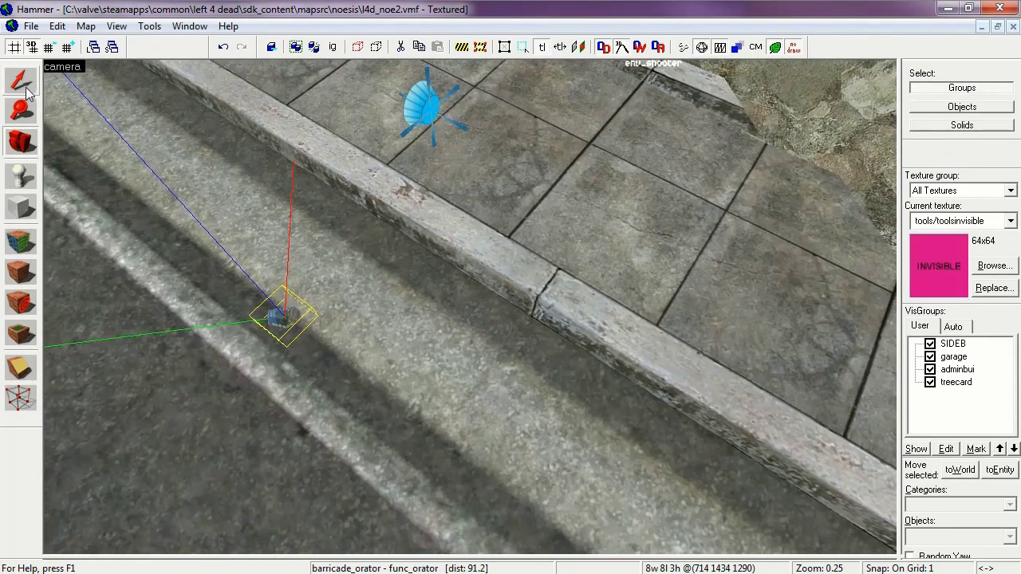
# Reopen the soda can func_orator, review its Name and World Model keyvalues, and close its properties
pyautogui.doubleClick(274, 313)
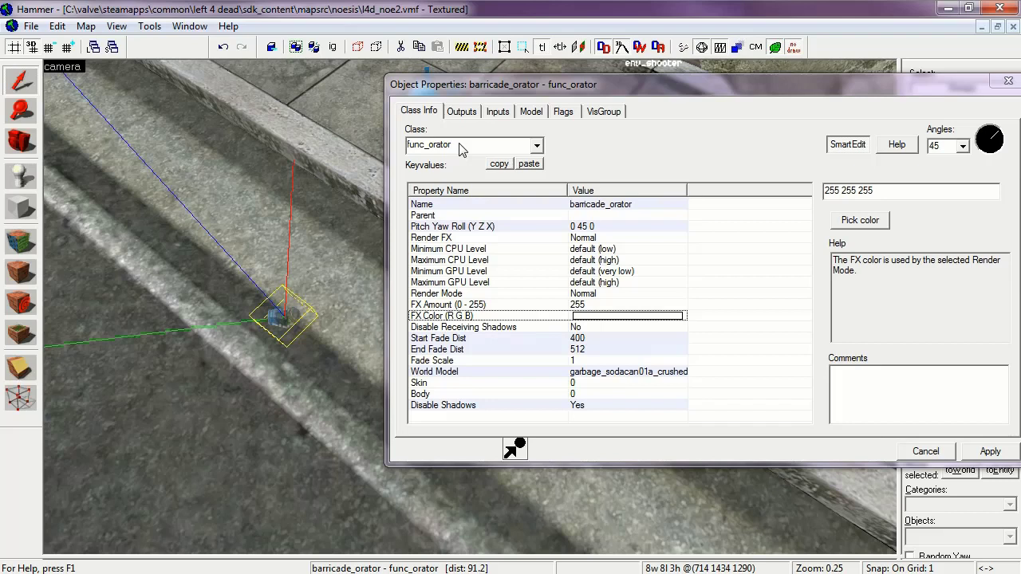
pyautogui.click(425, 205)
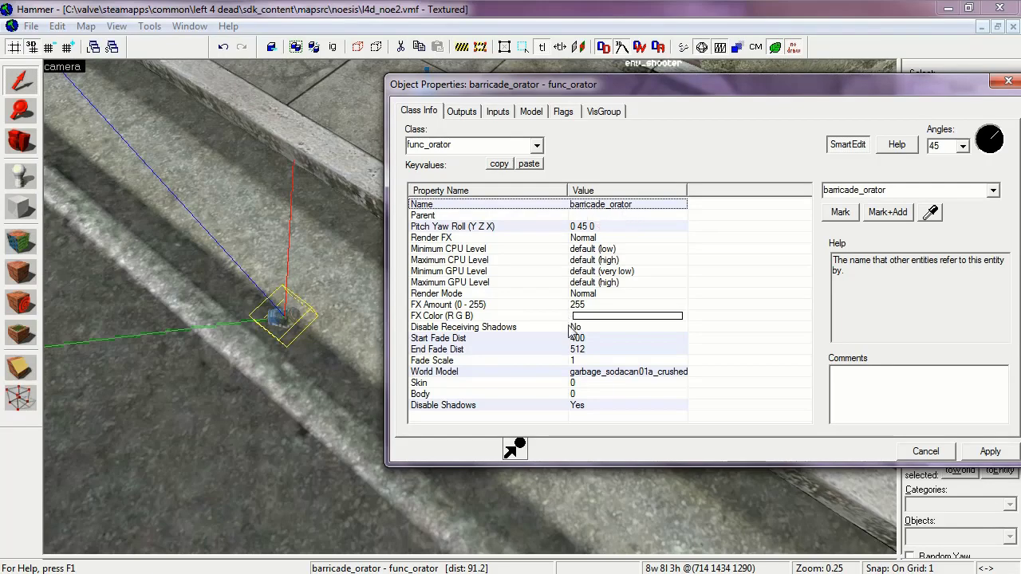
pyautogui.click(437, 372)
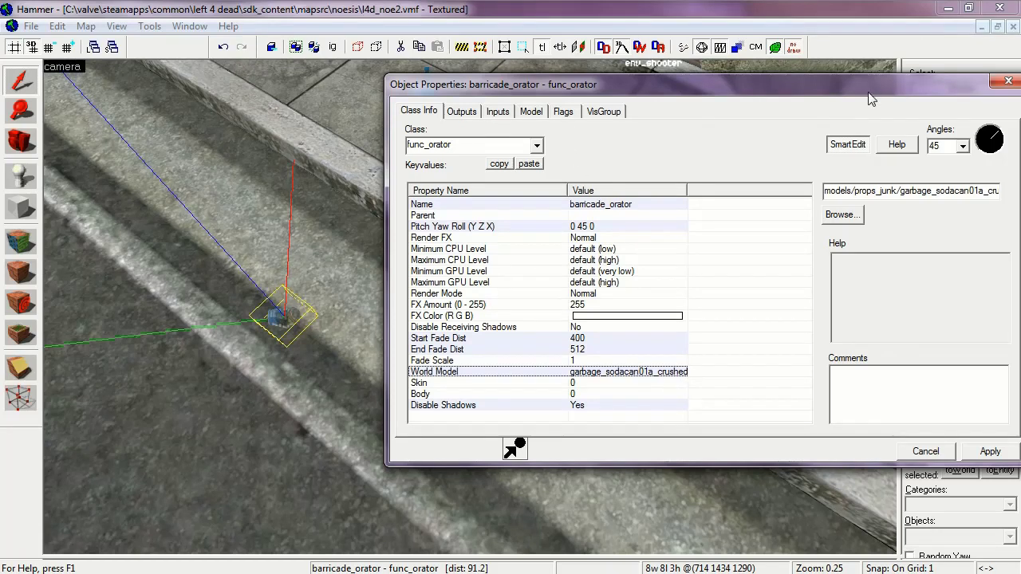
pyautogui.moveTo(868, 91); pyautogui.dragTo(641, 116)
pyautogui.click(782, 107)
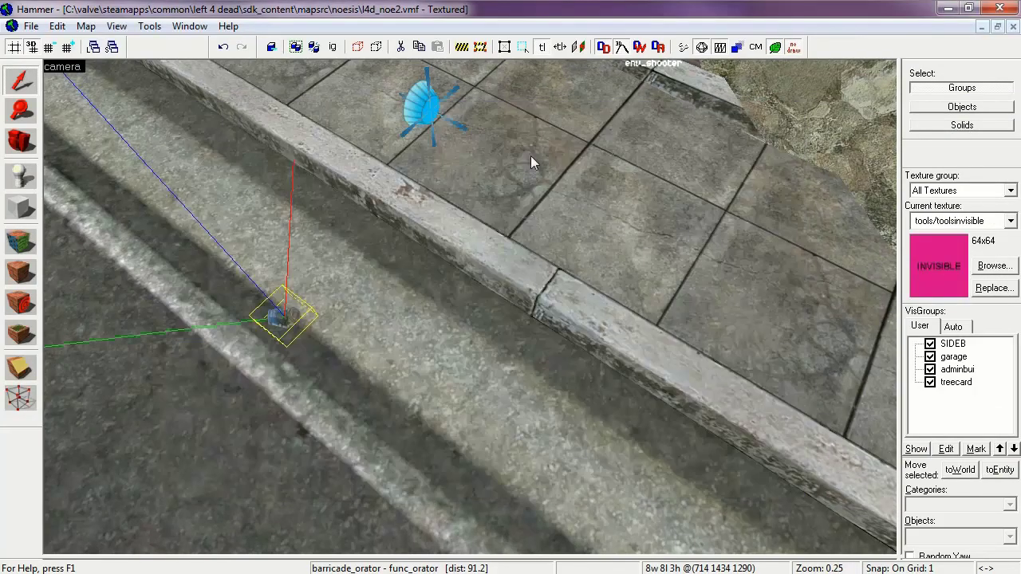
# Open the logic_relay near the sidewalk and review its Name and its OnTrigger output to mor_ag1
pyautogui.click(21, 140)
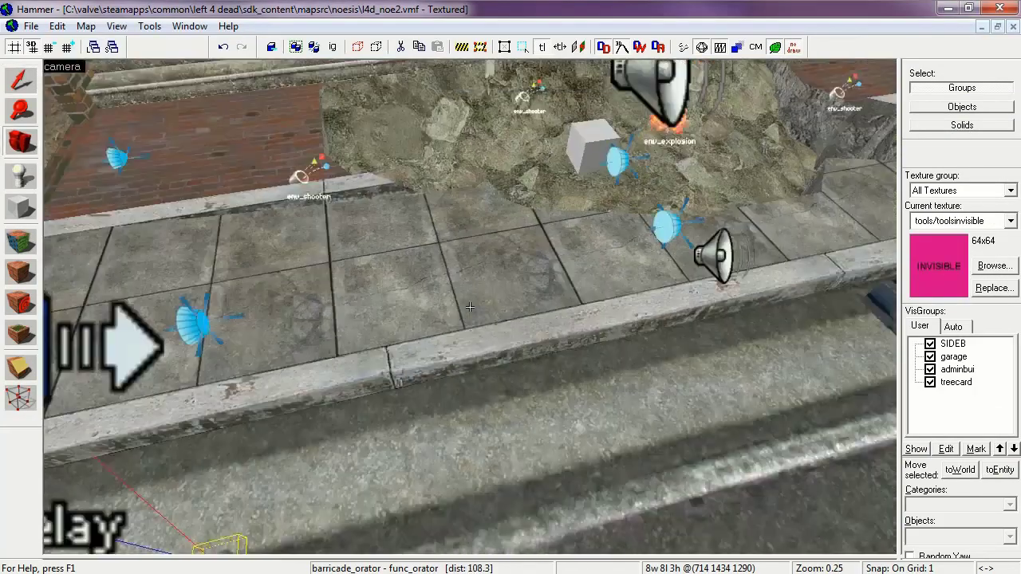
pyautogui.moveTo(470, 307); pyautogui.dragTo(484, 302)
pyautogui.hotkey('shift', 's')
pyautogui.doubleClick(490, 348)
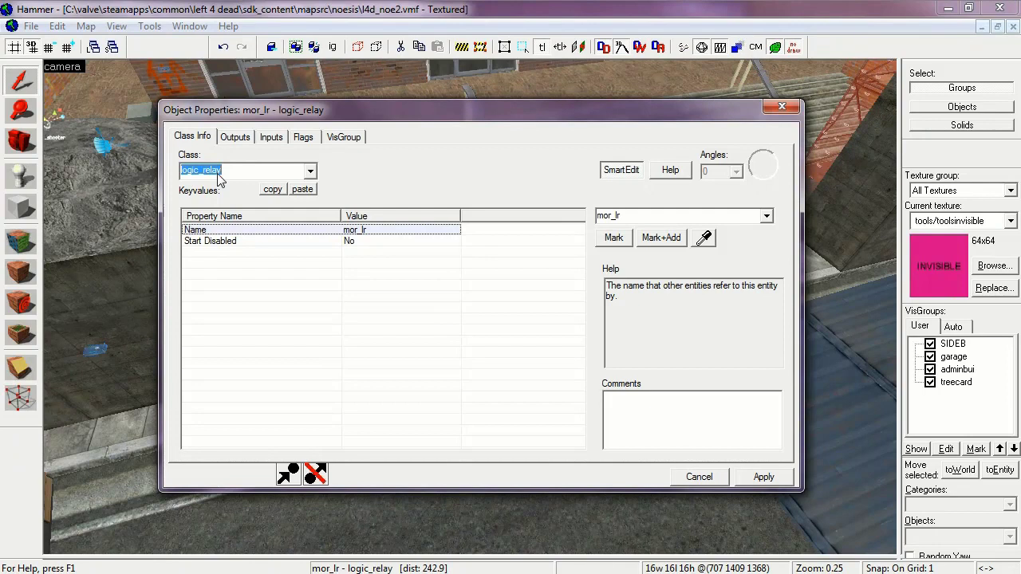
pyautogui.click(237, 136)
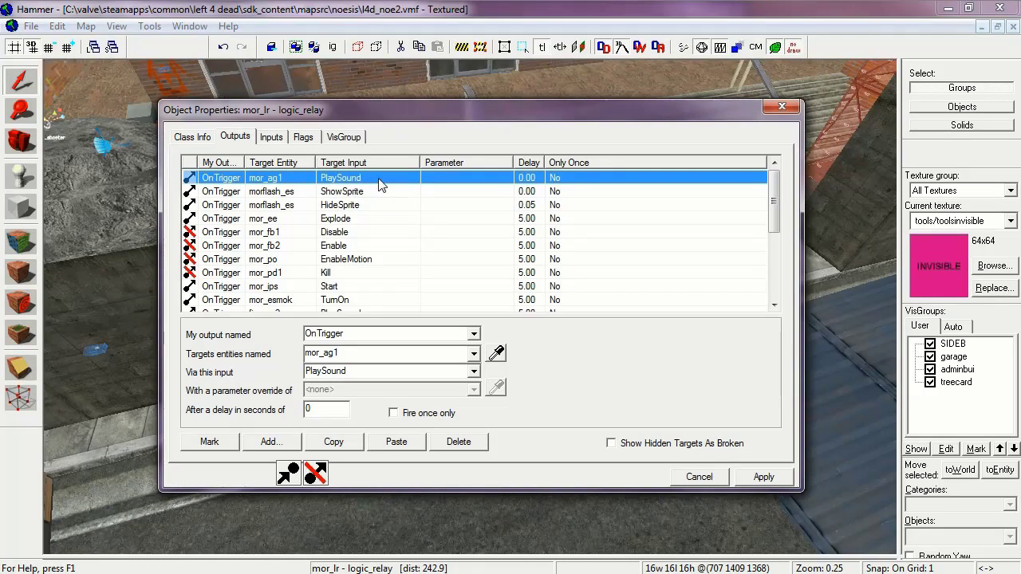
# Review the logic_relay's outputs that show and hide morflash_es, explode mor_ee and disable mor_fb1
pyautogui.click(259, 196)
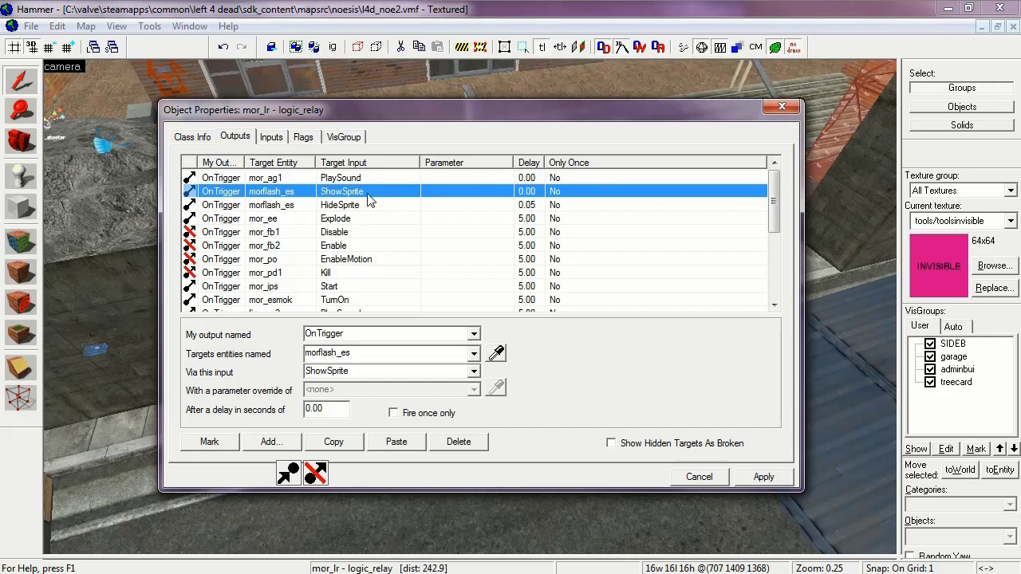
pyautogui.click(255, 206)
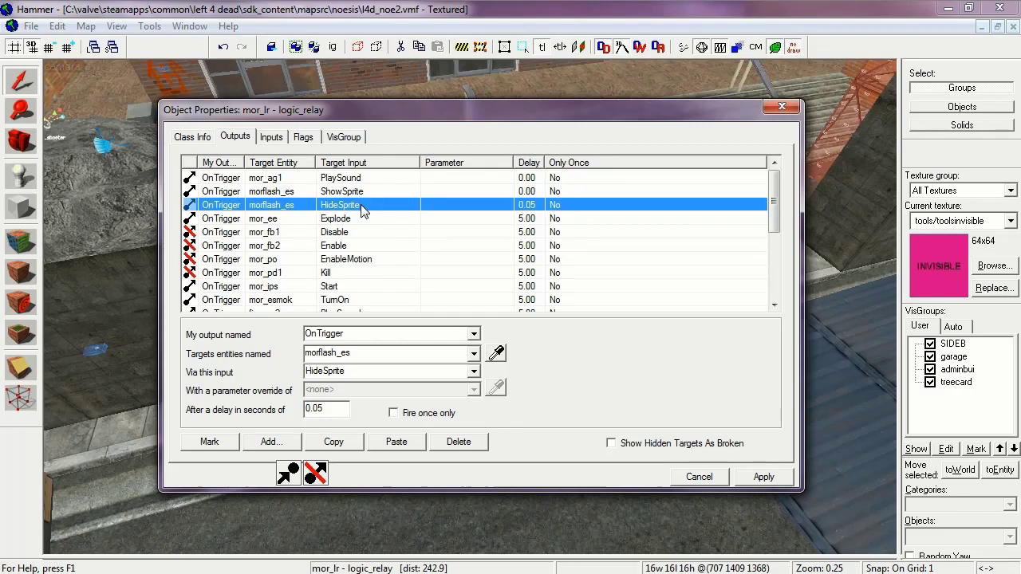
pyautogui.click(262, 220)
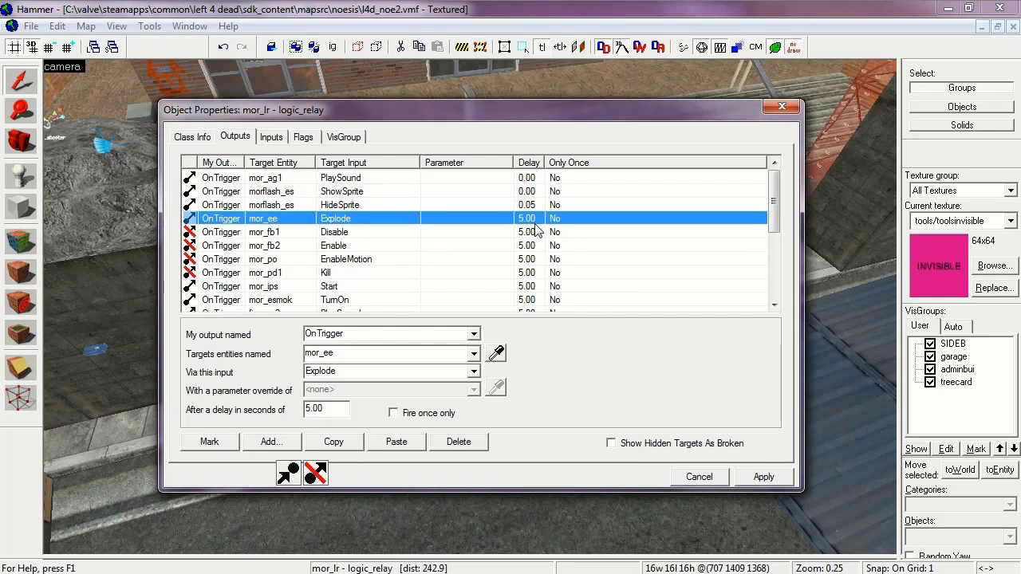
pyautogui.click(311, 233)
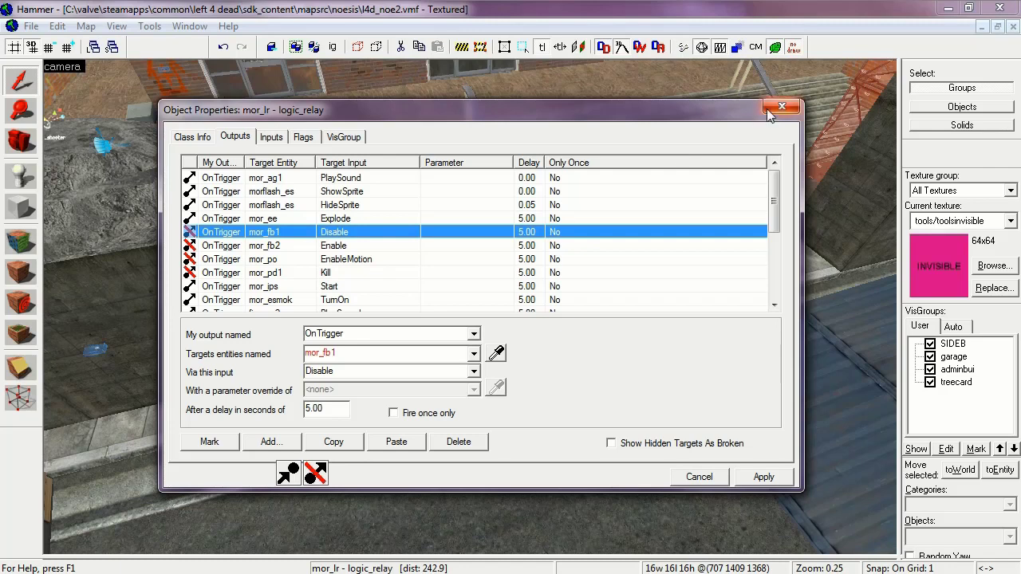
# Review the logic_relay's outputs targeting mor_fb2, mor_po, mor_pd1, mor_ips and mor_esmok, including their inputs and delays
pyautogui.click(242, 247)
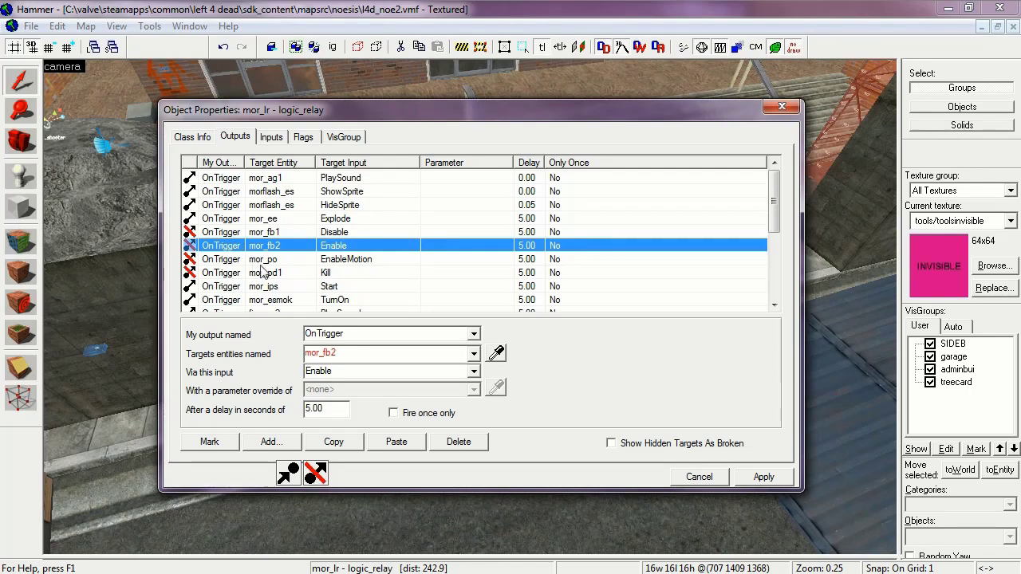
pyautogui.click(231, 261)
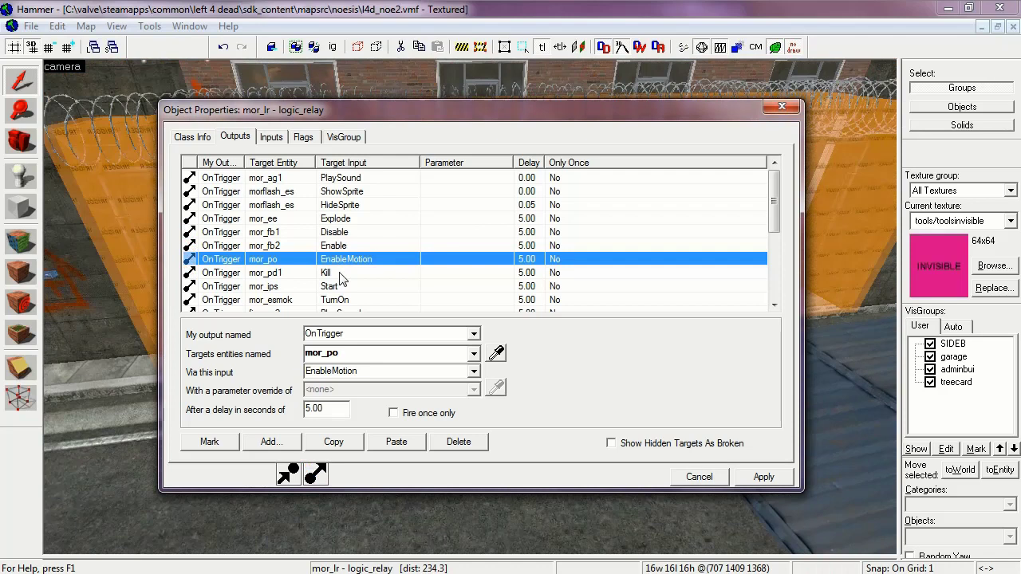
pyautogui.click(263, 273)
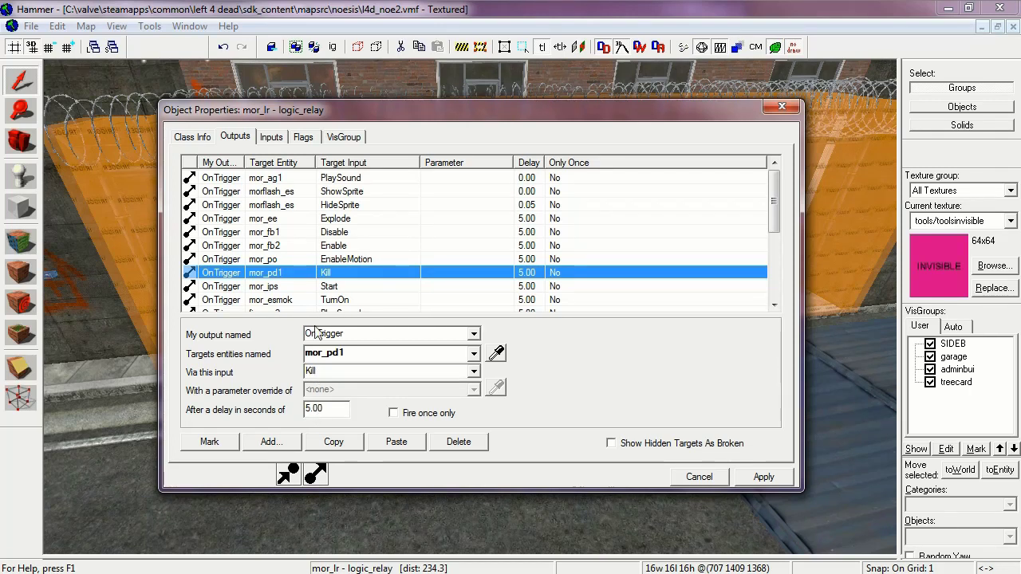
pyautogui.click(270, 287)
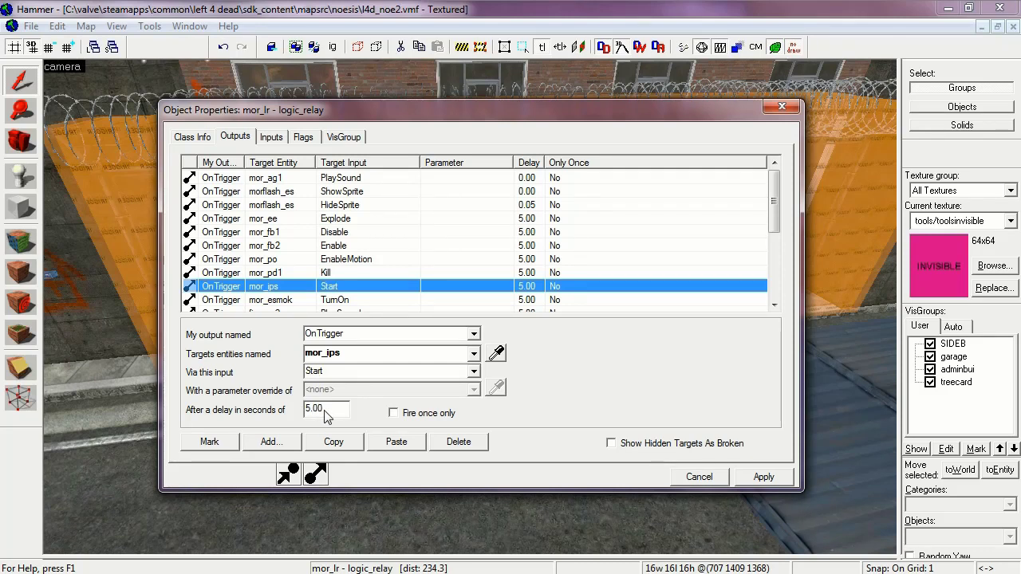
pyautogui.click(276, 304)
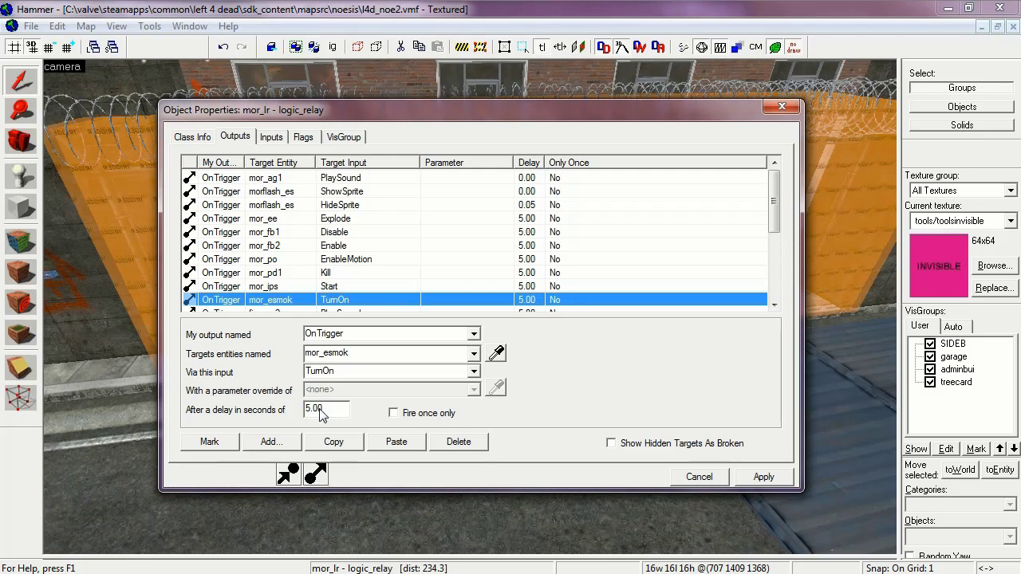
# Review the logic_relay's PlaySound, Enable, Start and Shoot outputs for fire_ag2, mor_th, mor_ips2, mor_ag2 and mor_eshoot
pyautogui.moveTo(776, 193); pyautogui.dragTo(784, 260)
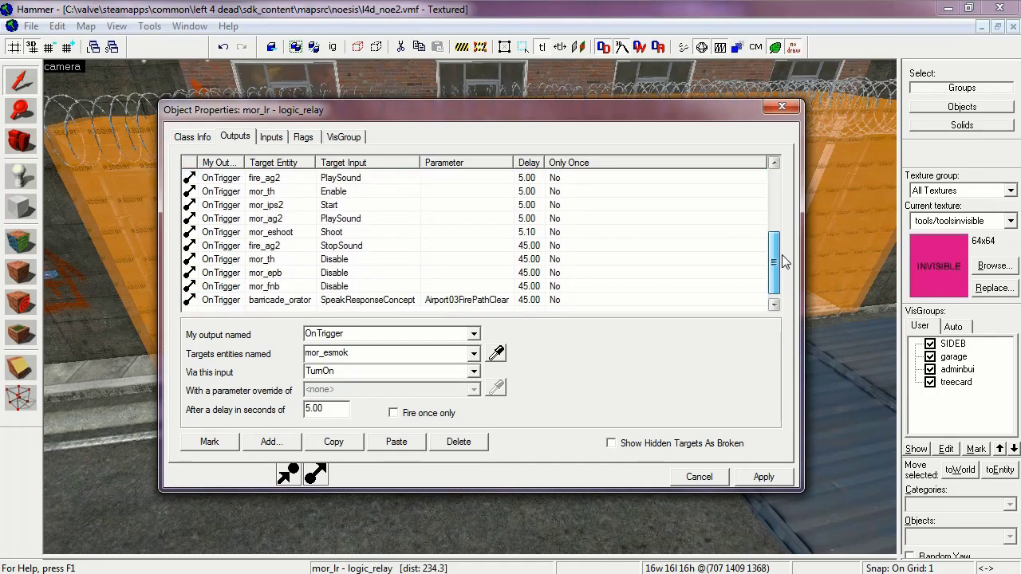
pyautogui.click(272, 182)
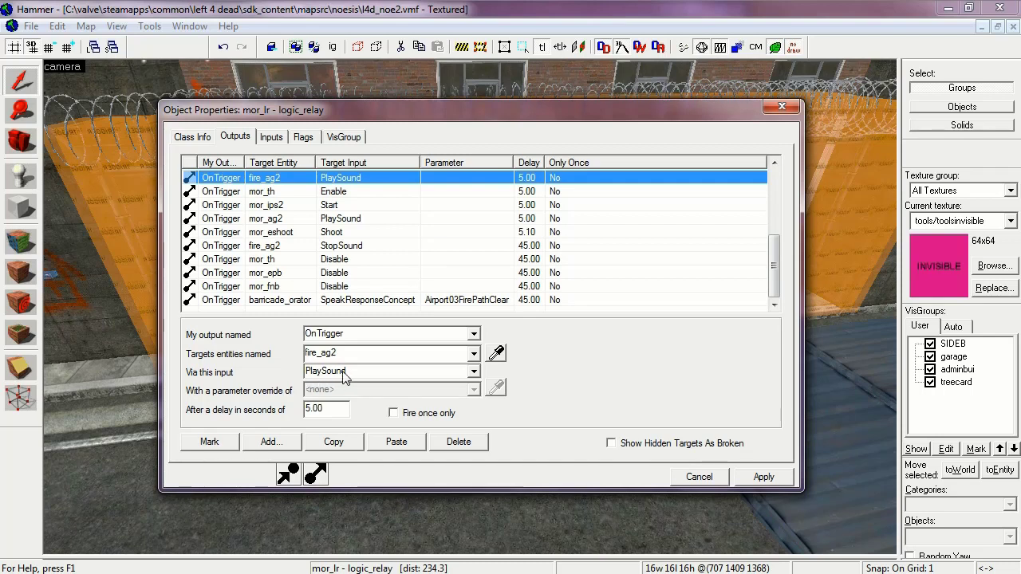
pyautogui.click(283, 194)
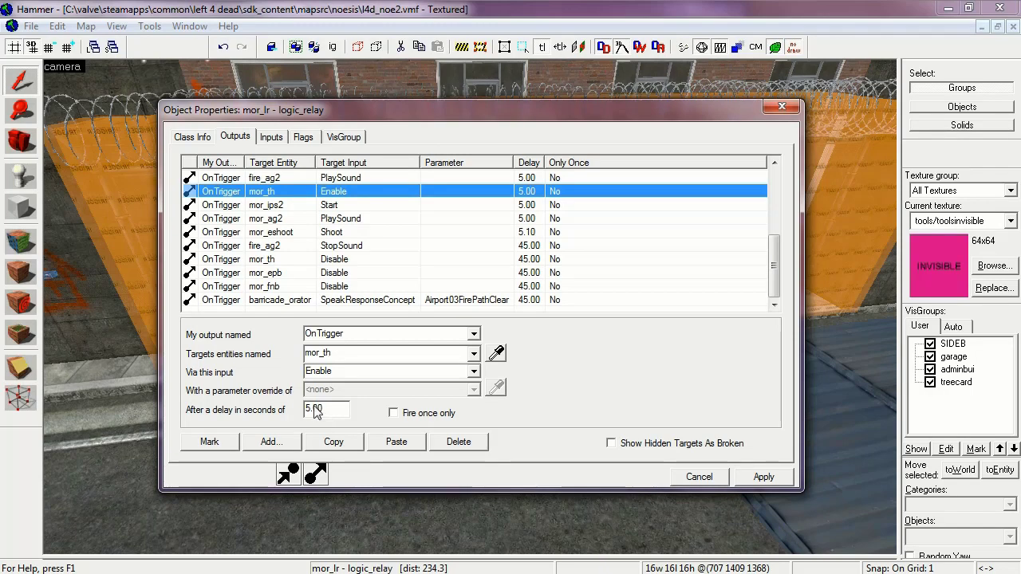
pyautogui.click(273, 206)
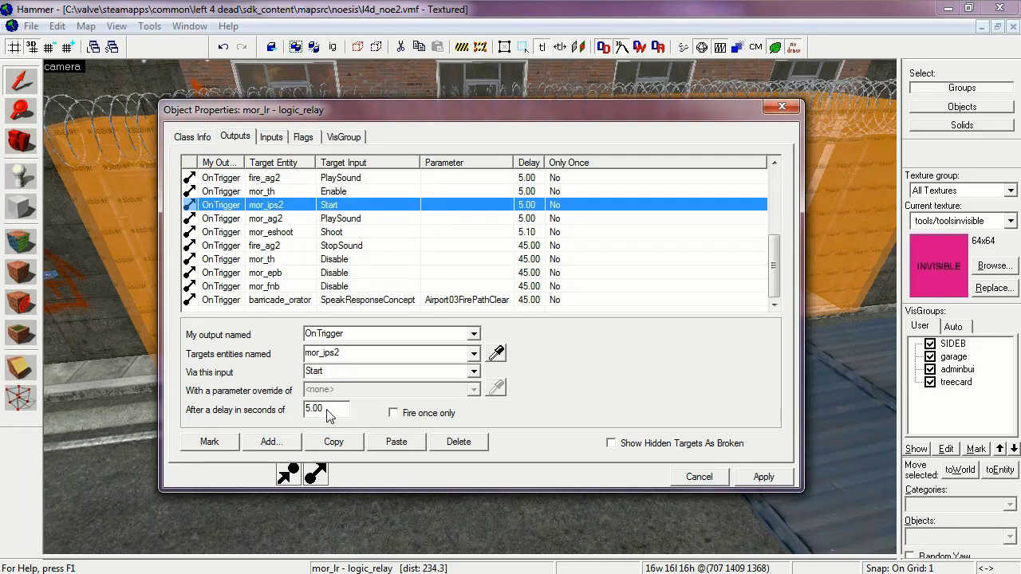
pyautogui.click(273, 220)
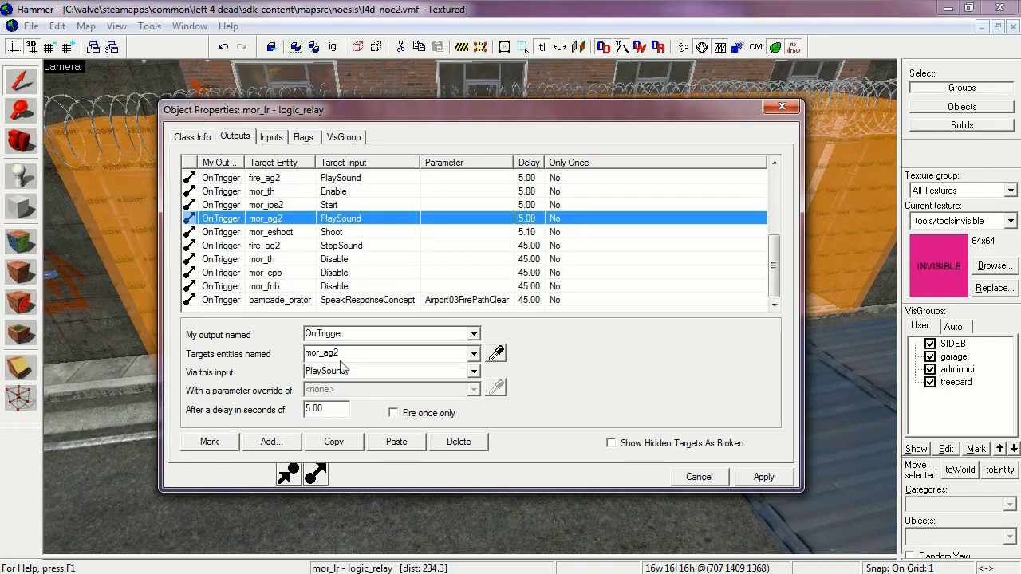
pyautogui.click(284, 233)
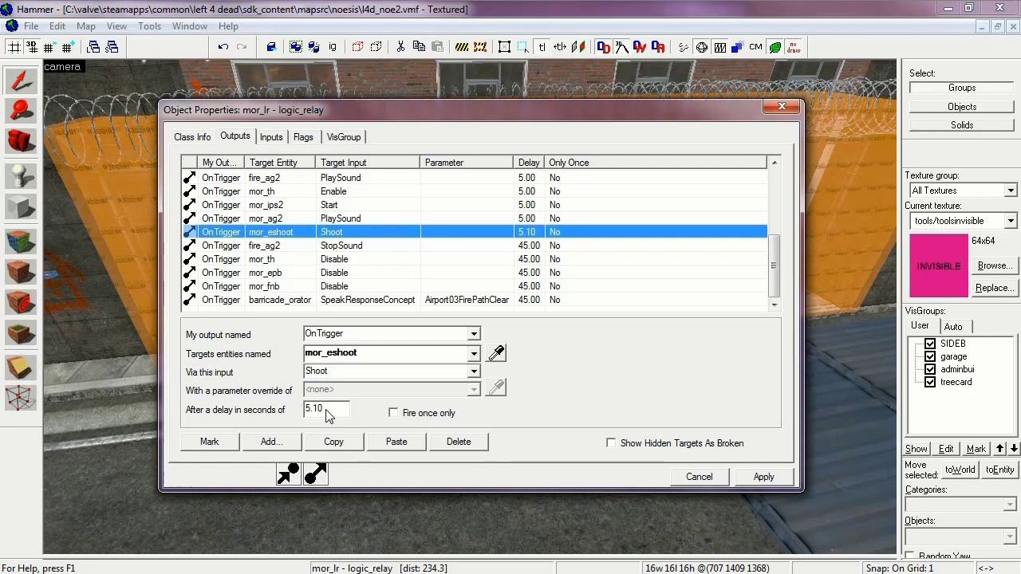
# Review the logic_relay's outputs that stop the fire_ag2 sound and disable mor_th, mor_epb and mor_fnb
pyautogui.click(270, 245)
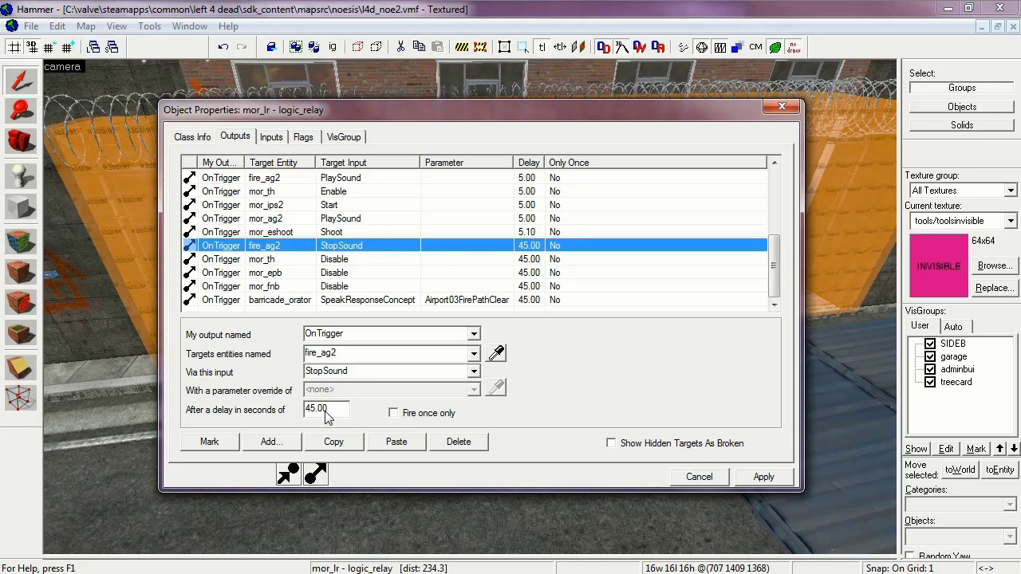
pyautogui.click(254, 260)
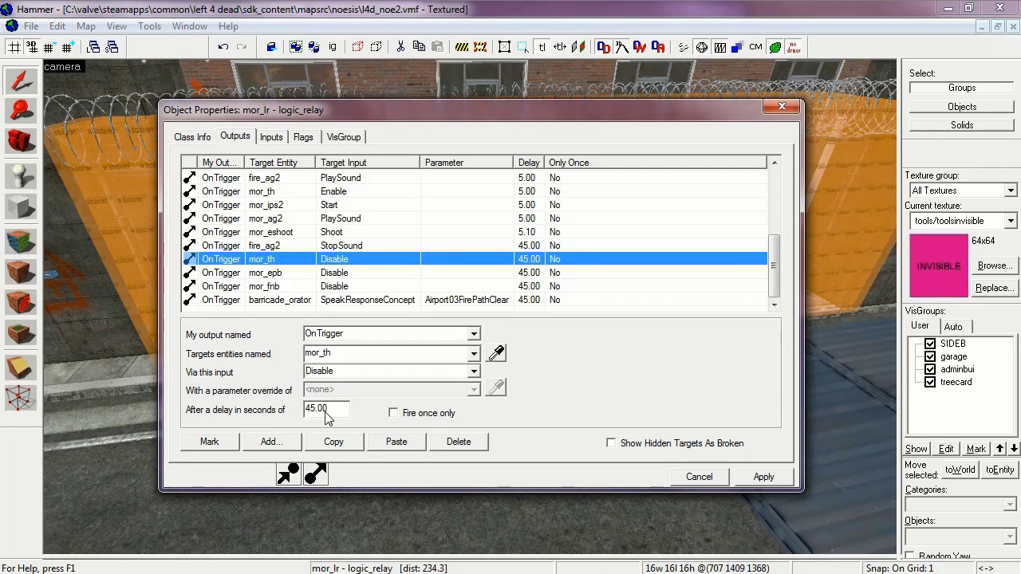
pyautogui.click(297, 274)
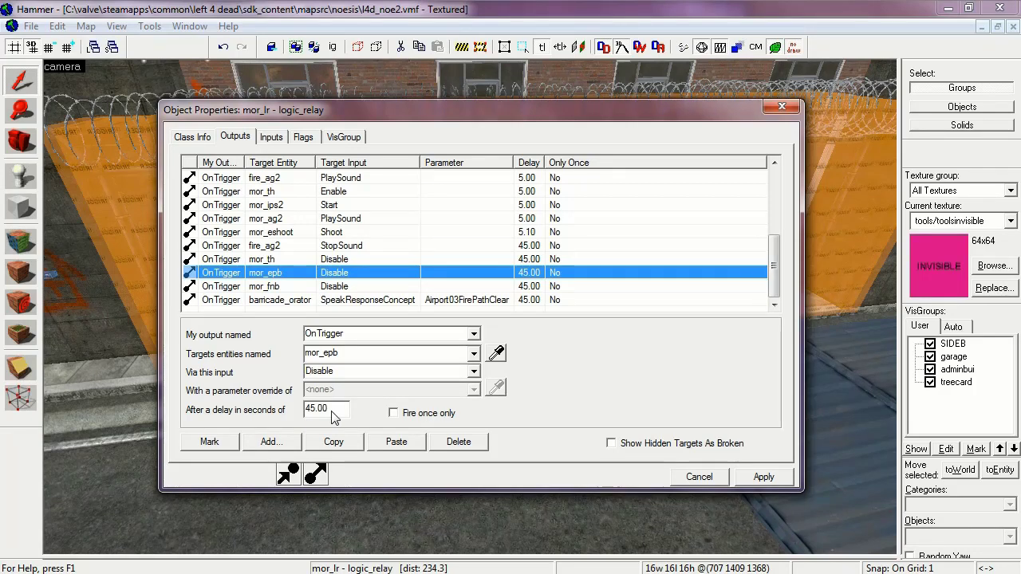
pyautogui.click(273, 285)
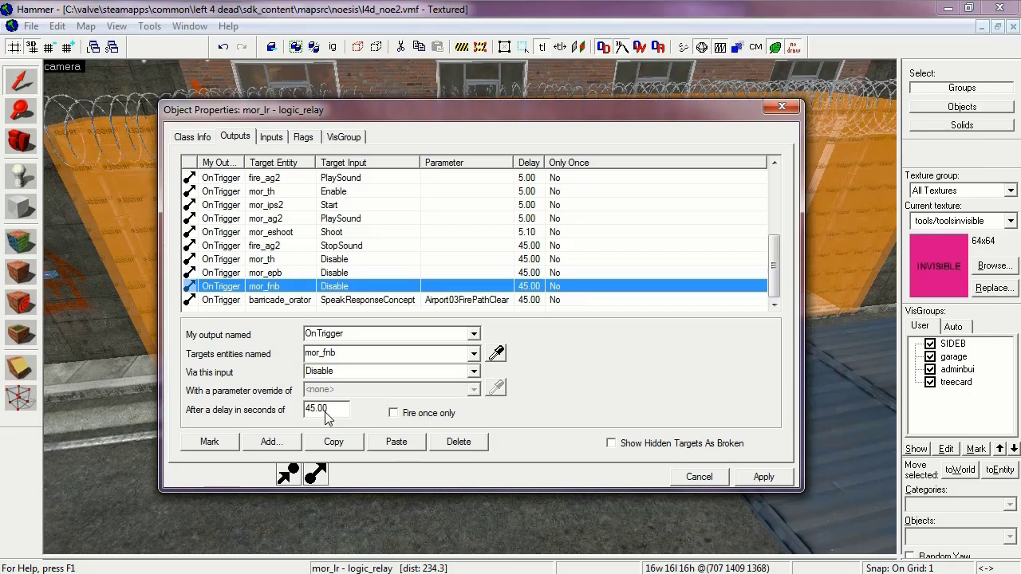
# Examine the barricade_orator output's SpeakResponseConcept input and parameter override, and close the logic_relay's properties
pyautogui.click(300, 302)
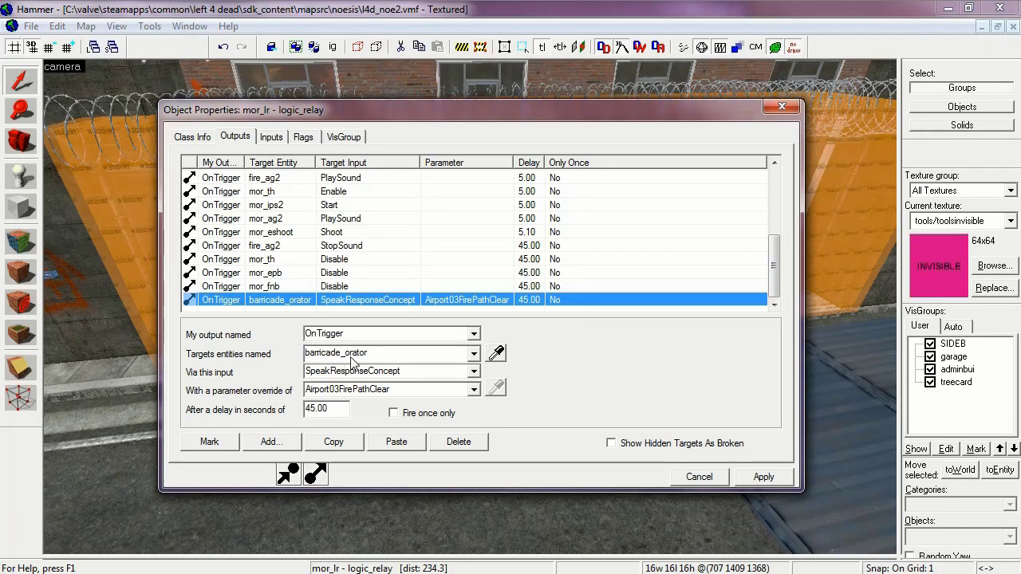
pyautogui.click(311, 375)
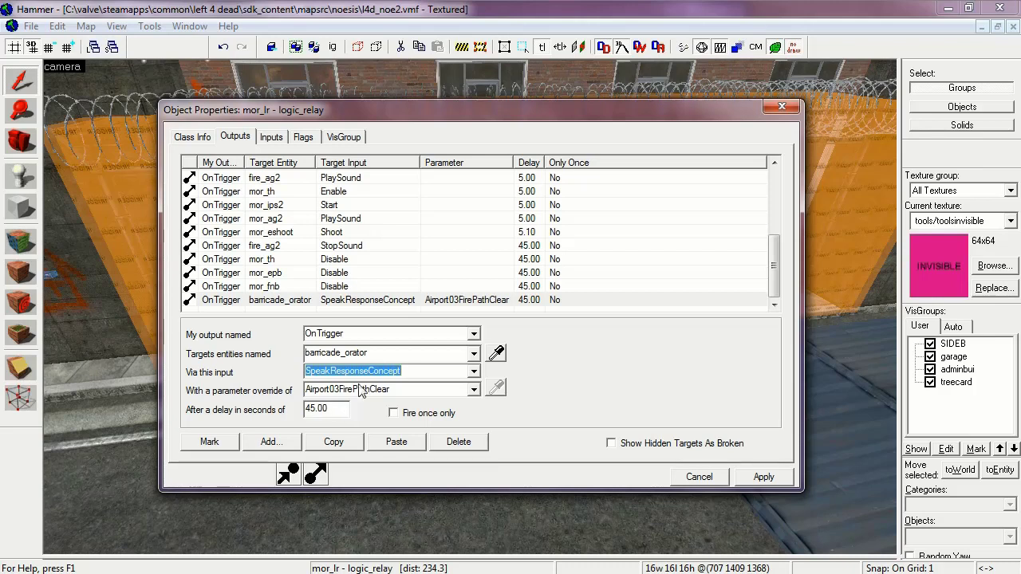
pyautogui.click(781, 107)
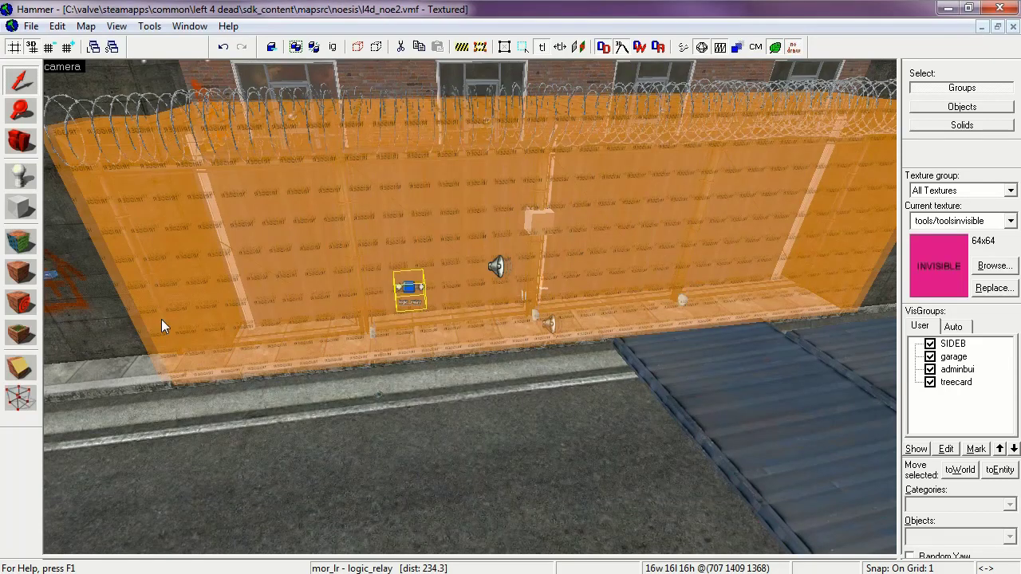
# Go to the brick stairwell landing and select the trigger_once brush that fills the space above the stairs
pyautogui.click(21, 141)
pyautogui.moveTo(239, 240)
pyautogui.mouseDown()
pyautogui.moveTo(199, 247)
pyautogui.moveTo(469, 307)
pyautogui.mouseUp()
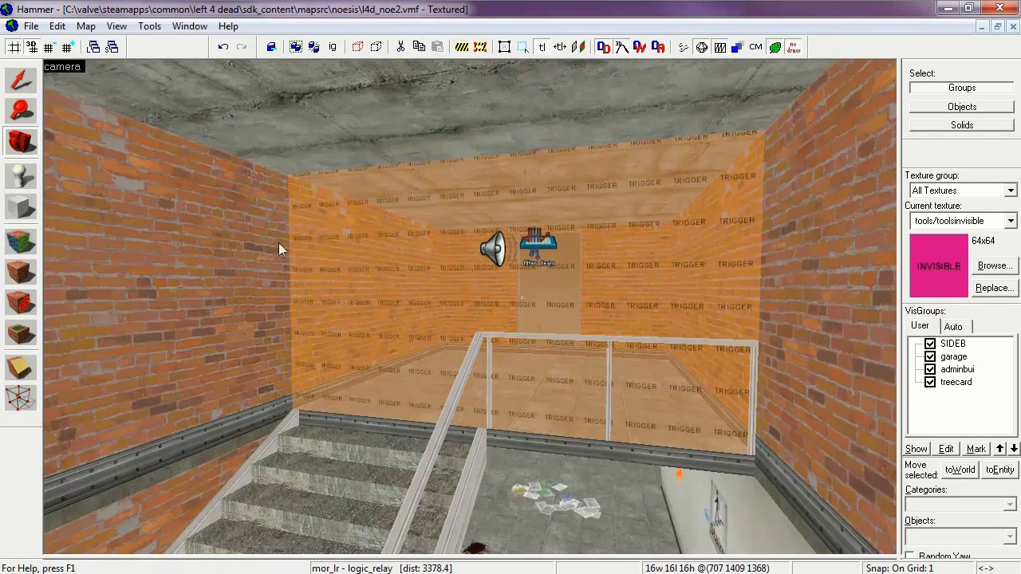
pyautogui.click(19, 79)
pyautogui.click(399, 290)
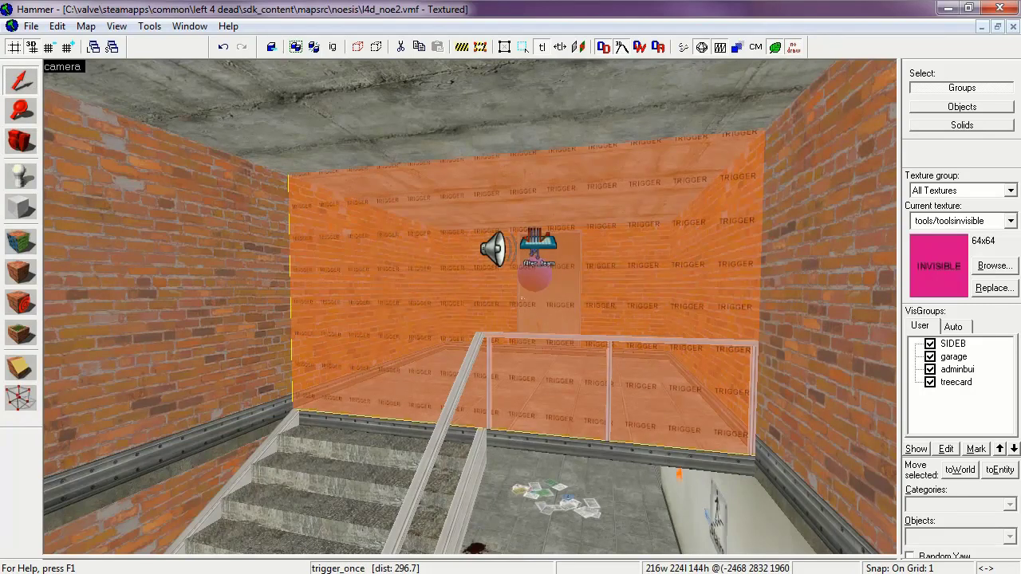
# Go to the howitzer overlooking the courtyard and select the howl_fb func_button brush beside its wheel
pyautogui.click(19, 141)
pyautogui.moveTo(470, 307); pyautogui.dragTo(470, 307)
pyautogui.click(20, 80)
pyautogui.click(430, 339)
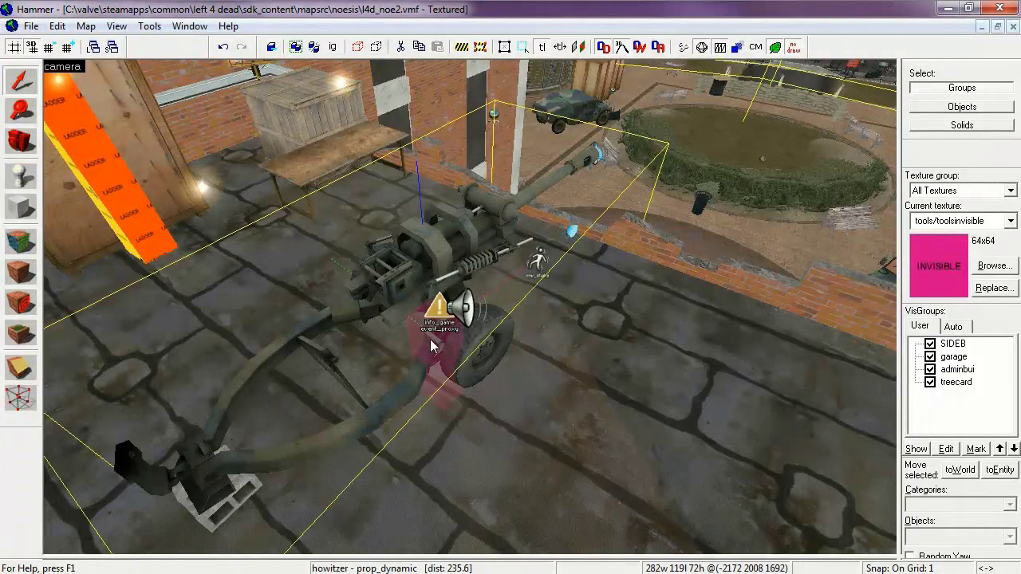
pyautogui.click(441, 365)
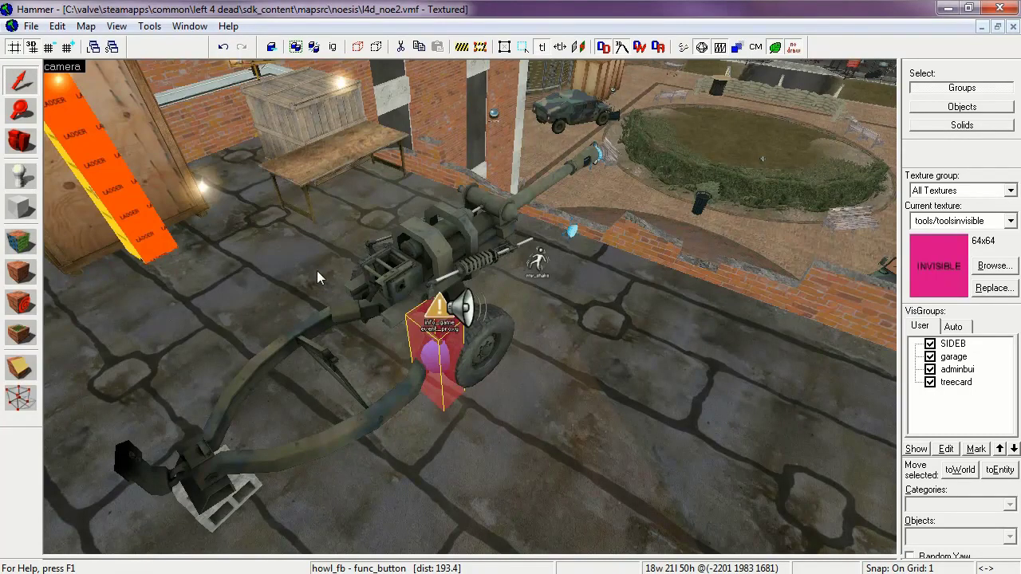
# Go back to the tall concrete wall beside the barbed-wire fence and select its walldestroy_fb1 func_brush
pyautogui.click(20, 142)
pyautogui.moveTo(470, 306)
pyautogui.mouseDown()
pyautogui.moveTo(470, 239)
pyautogui.moveTo(469, 305)
pyautogui.mouseUp()
pyautogui.scroll(5, 469, 306)
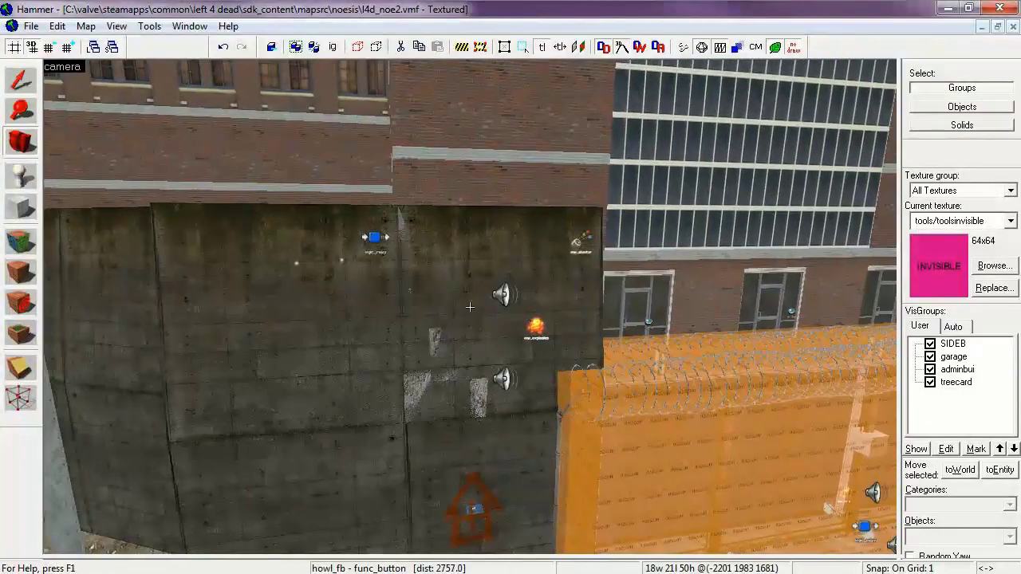
pyautogui.click(21, 79)
pyautogui.click(375, 238)
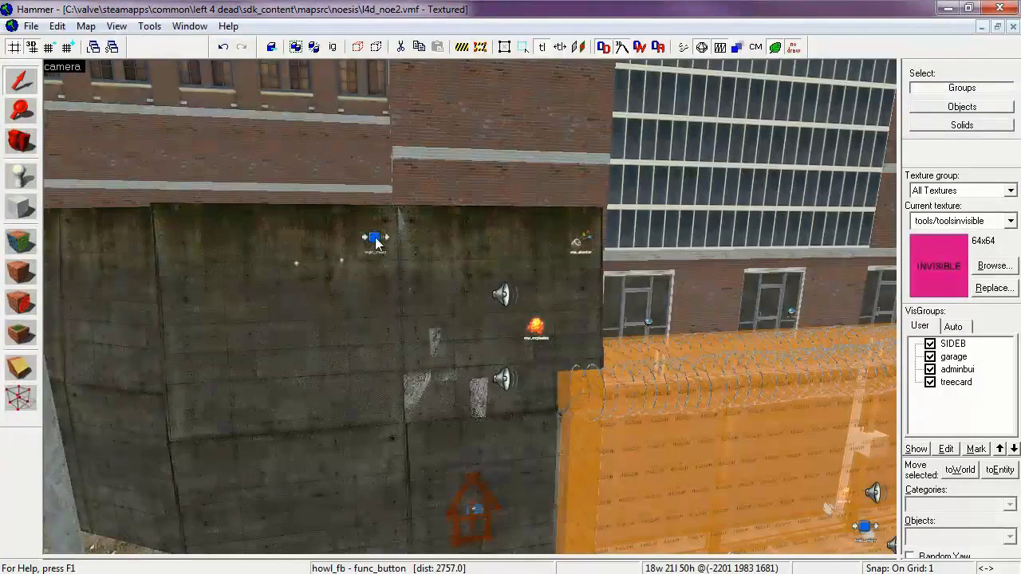
pyautogui.click(443, 260)
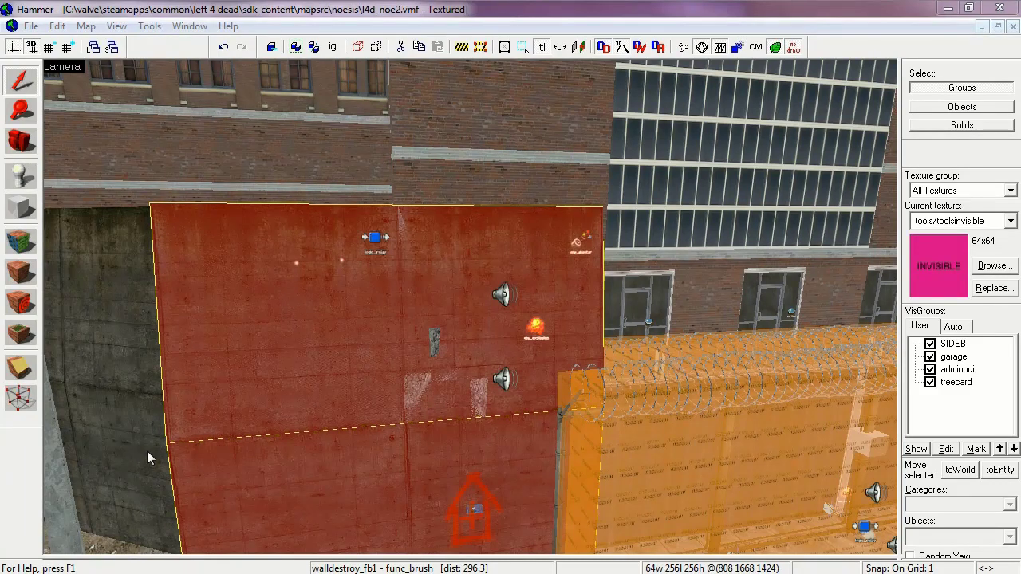
# Inspect the neighbouring barbed-wire fence area, selecting its mor_lr logic_relay and the mor_th trigger_hurt brush
pyautogui.click(20, 140)
pyautogui.moveTo(178, 292); pyautogui.dragTo(178, 255)
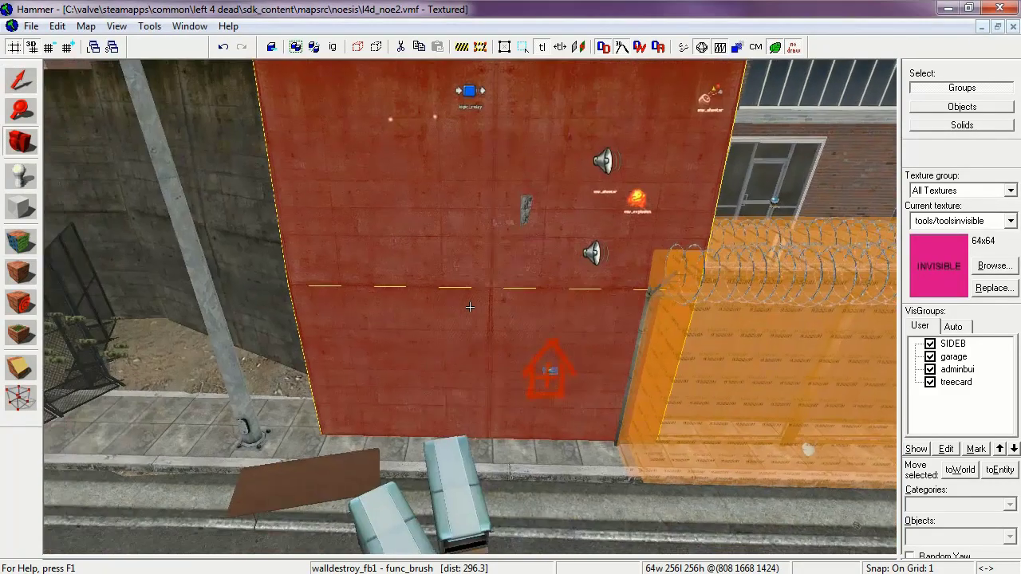
pyautogui.moveTo(469, 307); pyautogui.dragTo(638, 309)
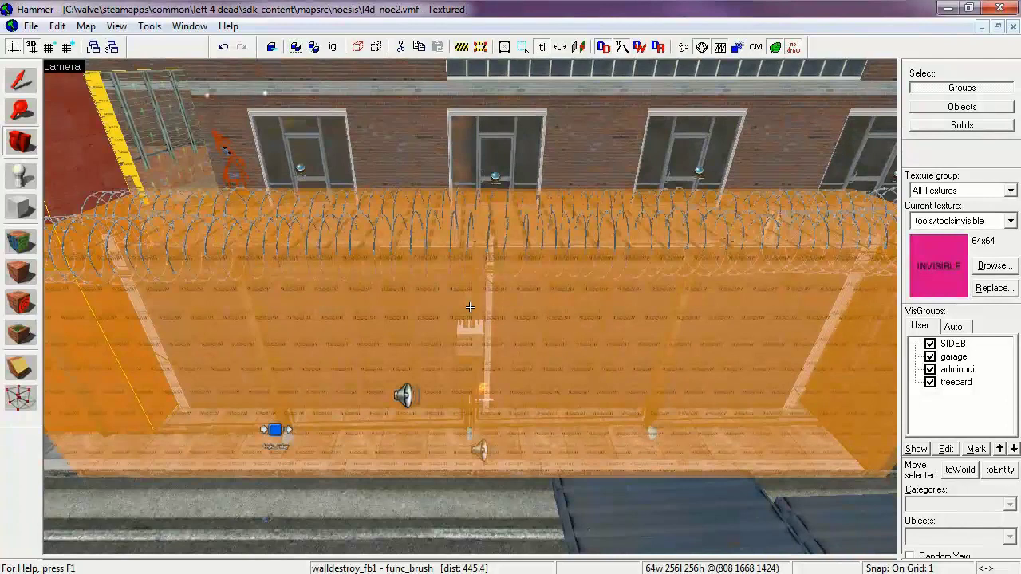
pyautogui.click(32, 82)
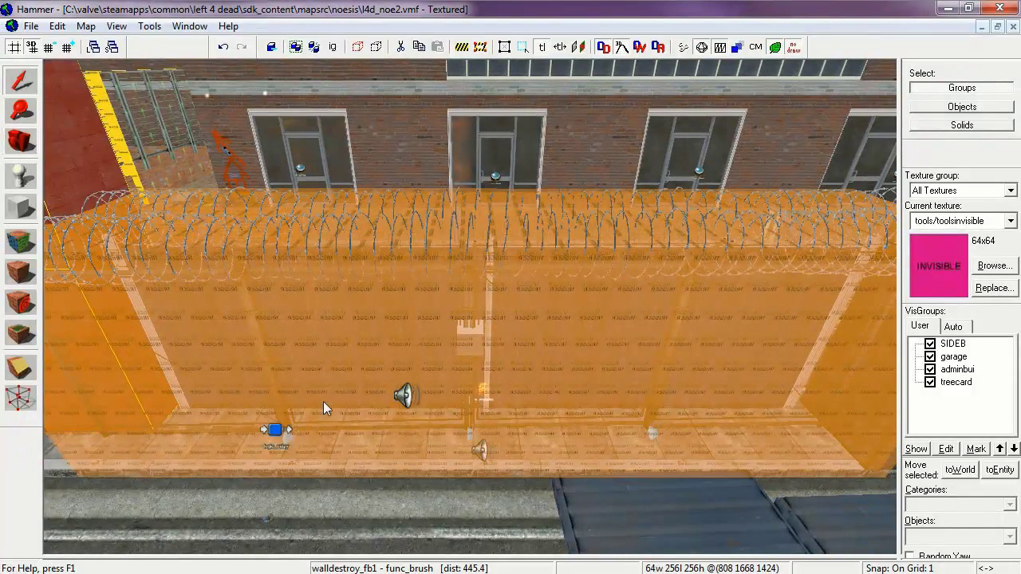
pyautogui.click(275, 432)
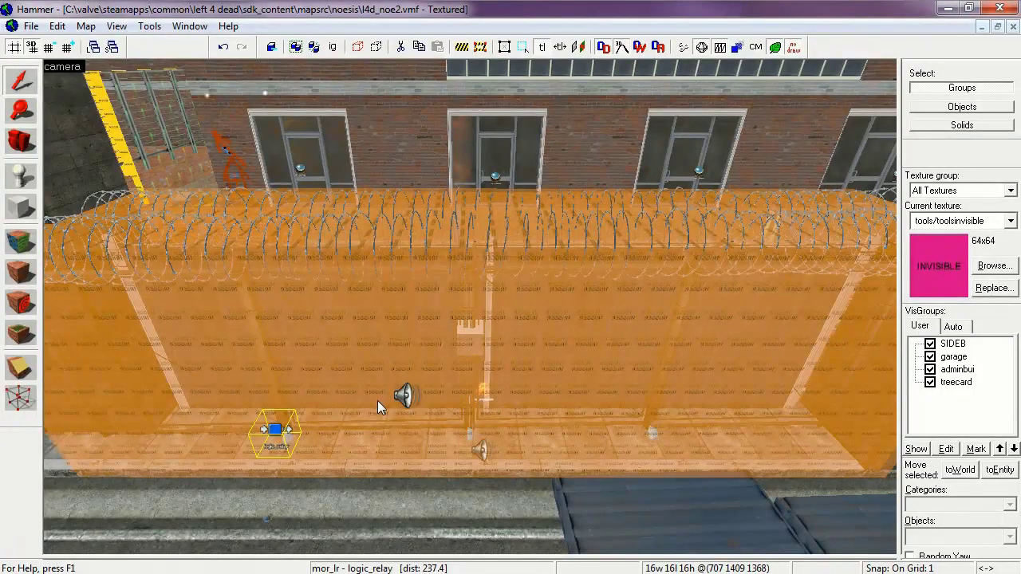
pyautogui.click(428, 351)
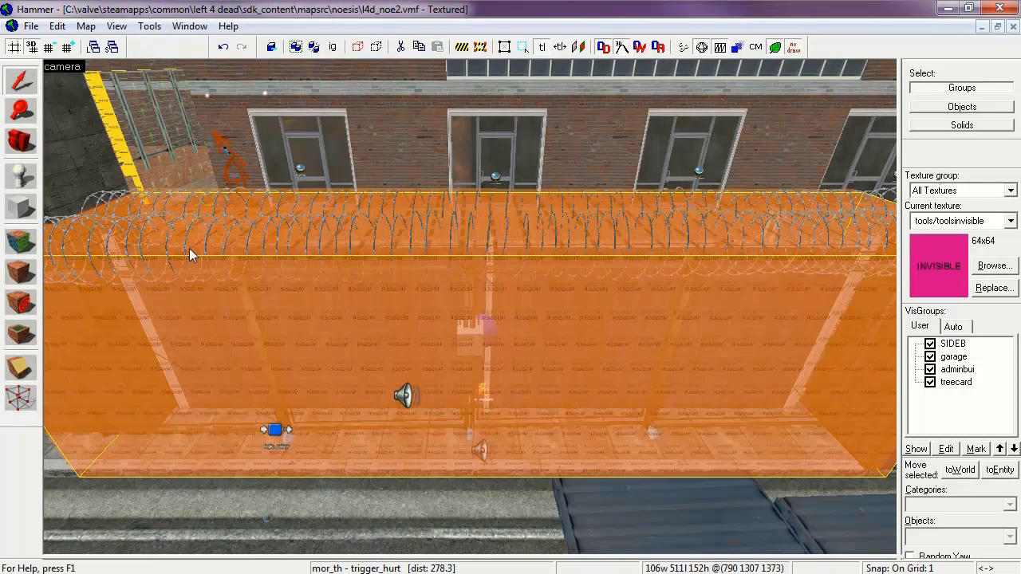
# Fly the camera through the brick passage and plywood room to the fenced hall with the Evacuation Zone sign
pyautogui.press('z')
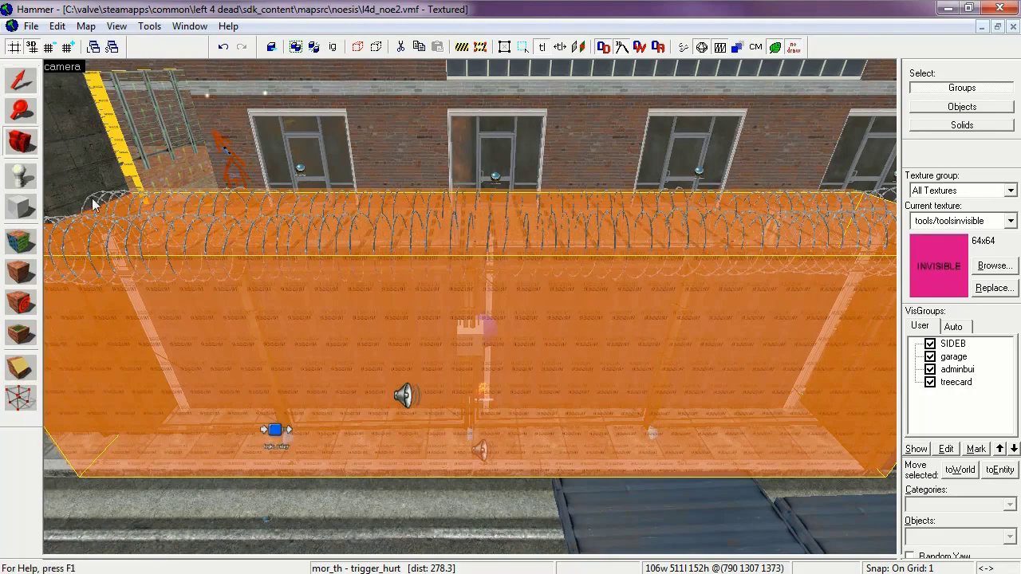
pyautogui.press('w')
pyautogui.press('w')
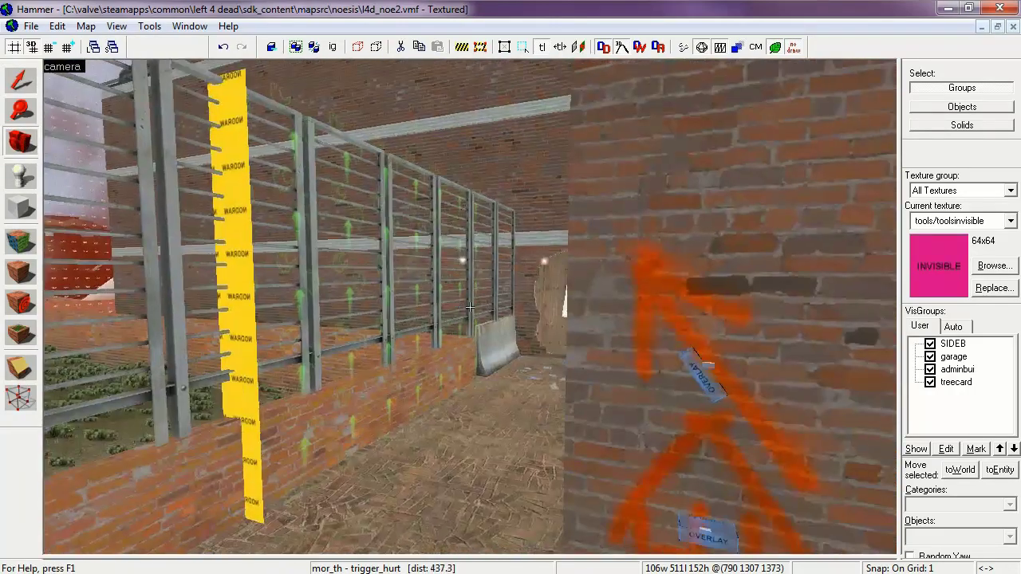
pyautogui.press('w')
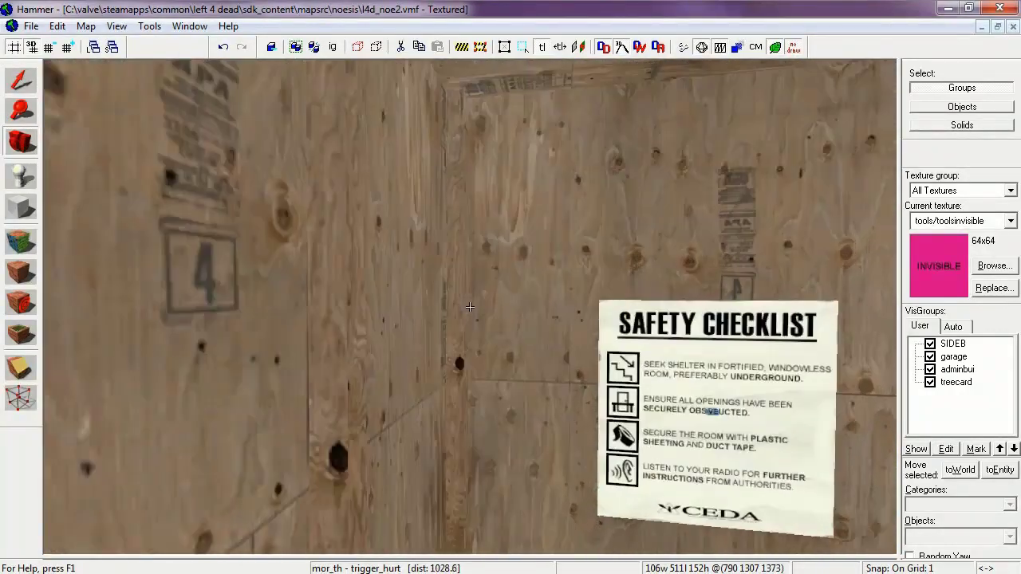
pyautogui.press('w')
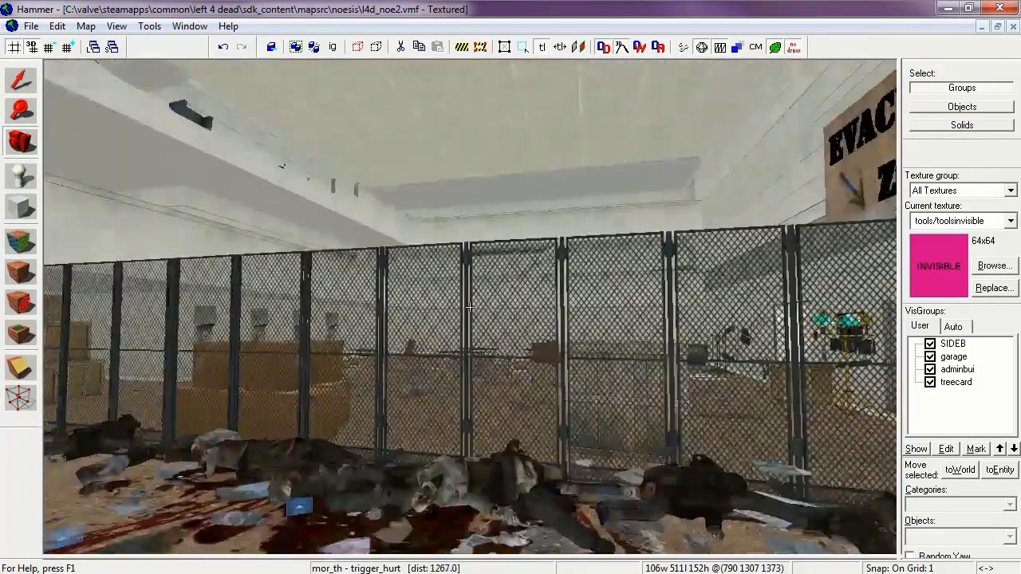
pyautogui.press('w')
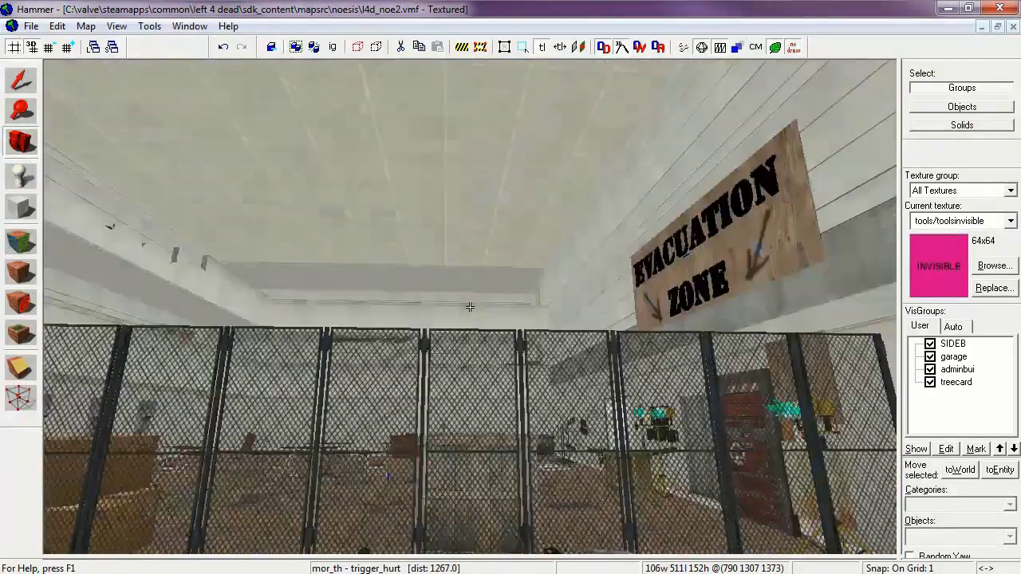
pyautogui.press('w')
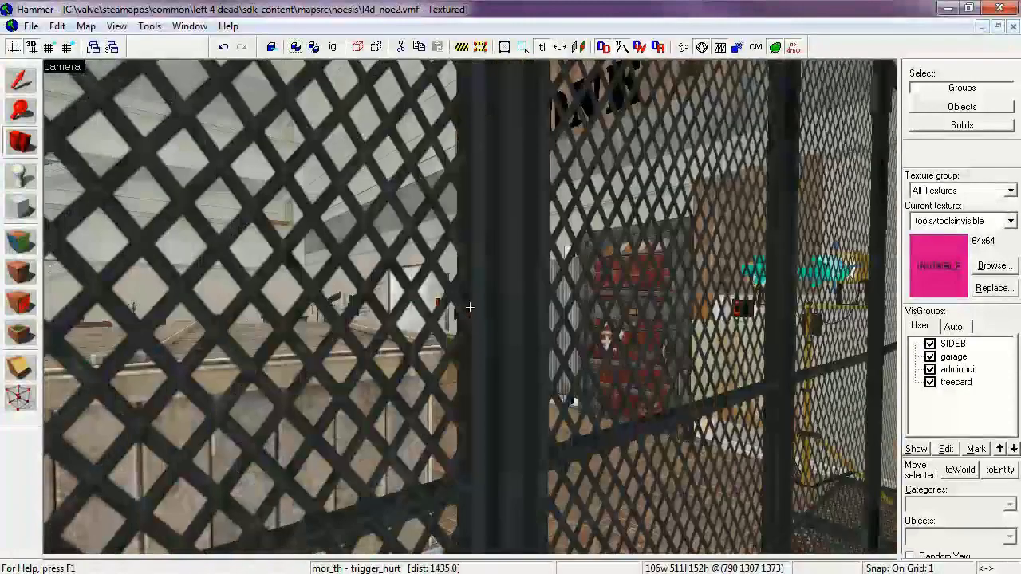